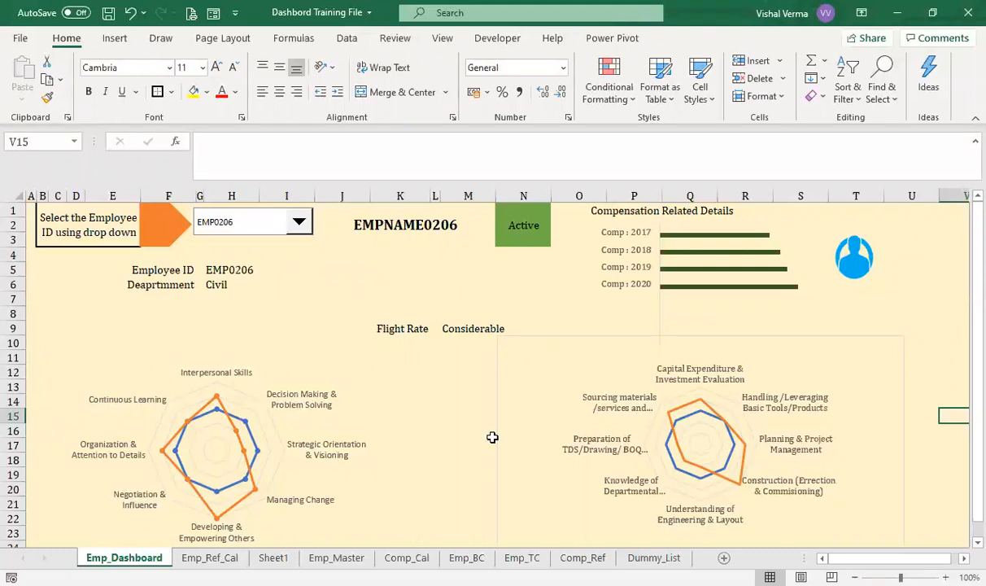
Inspect the Employment Status formulas in cells D2 and D5 of the Emp_Master sheet.
click(273, 558)
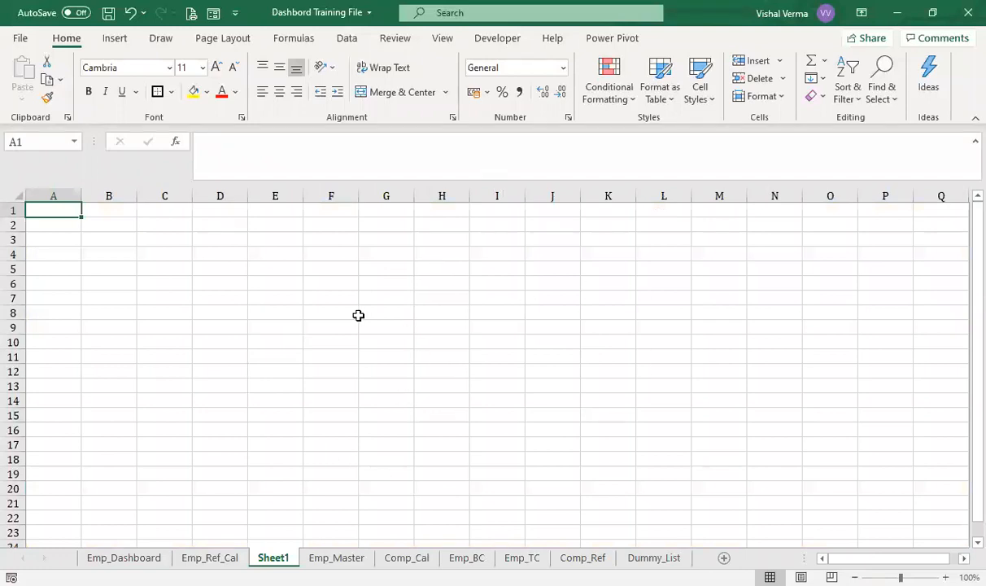
click(116, 225)
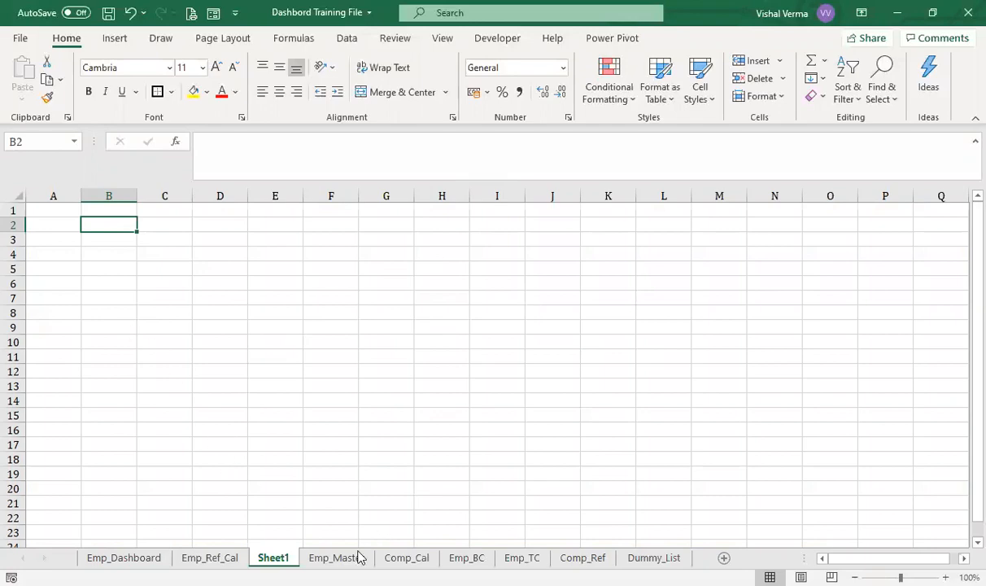
click(336, 558)
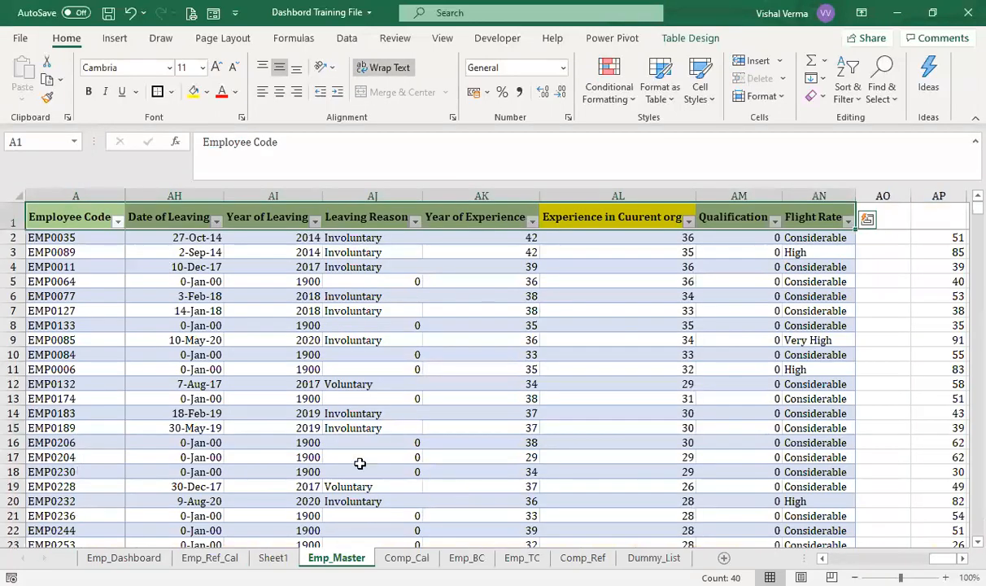
scroll(303, 430, left, 5)
scroll(303, 430, left, 3)
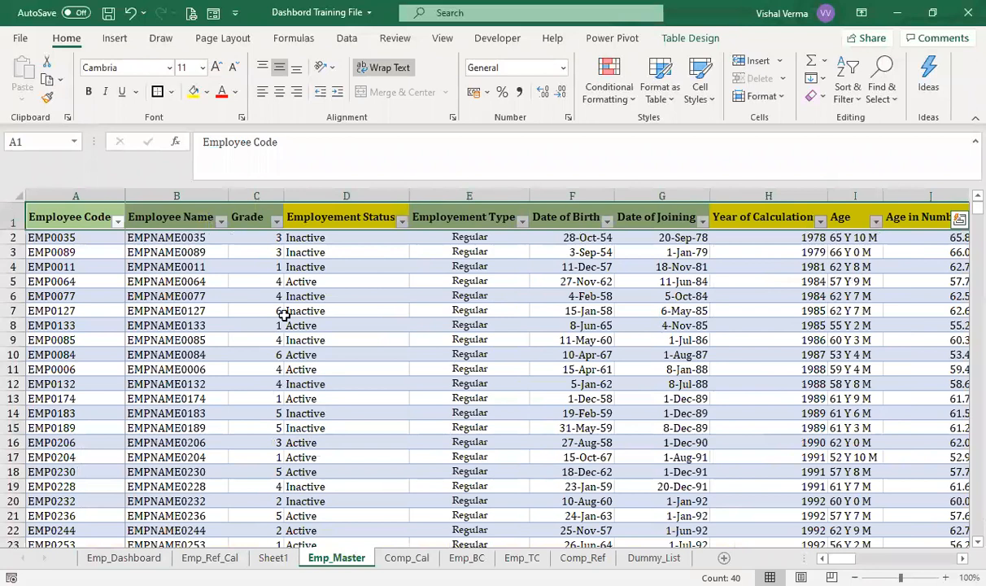
click(346, 236)
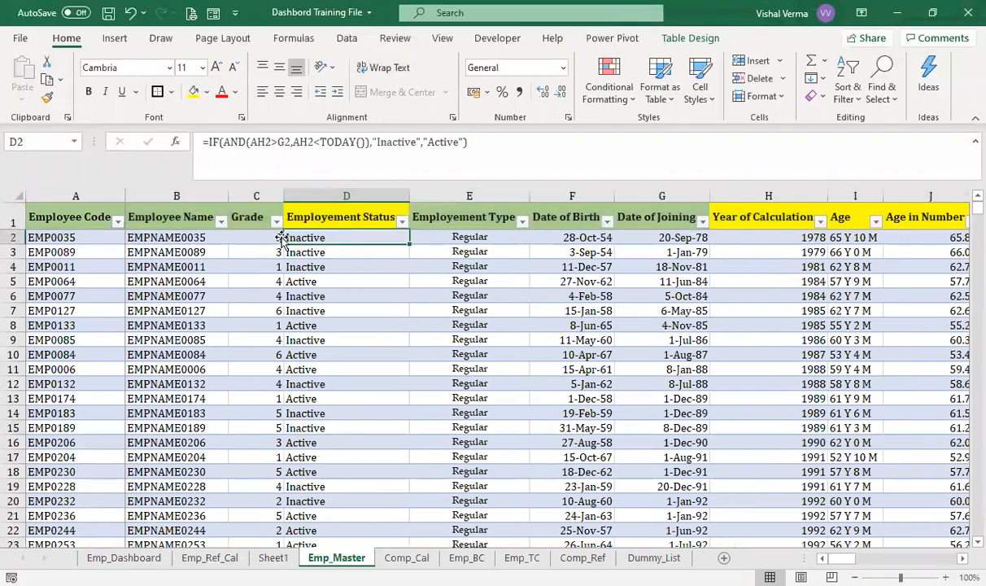
click(340, 279)
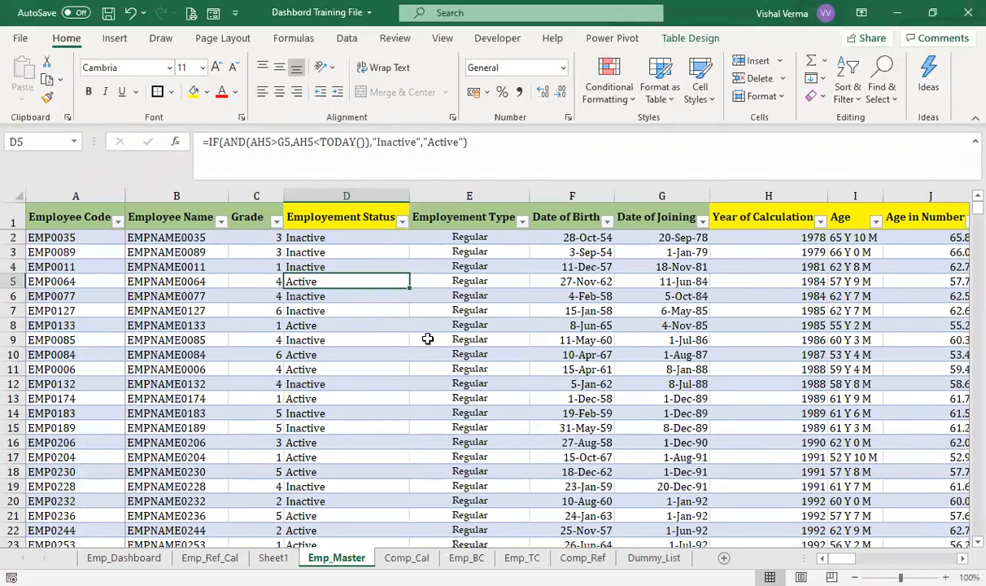
Compare the row 5 formulas in the Employment Status, Employment Type and Date of Birth columns.
key(Right)
key(Right)
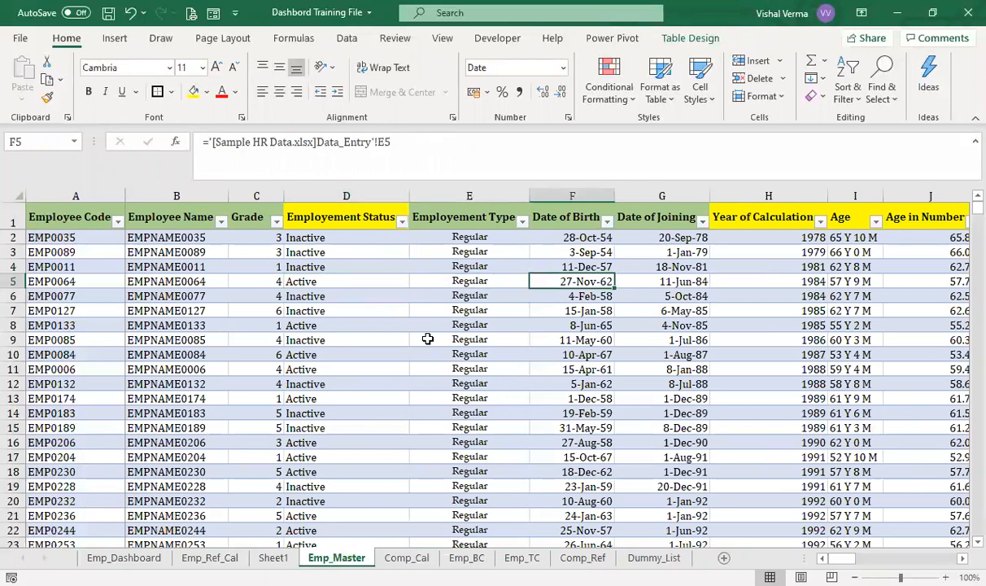
key(Left)
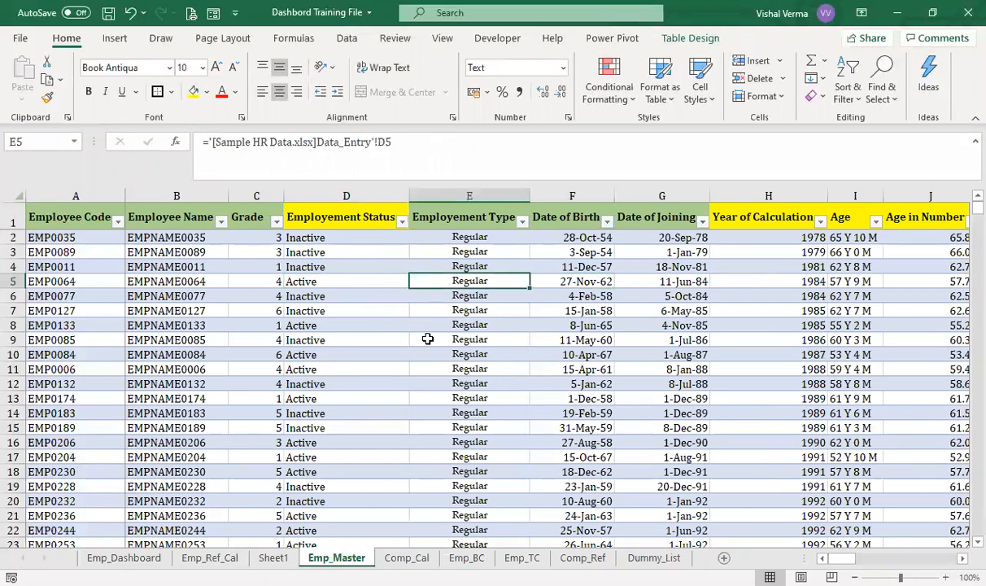
key(Right)
key(Left)
key(Right)
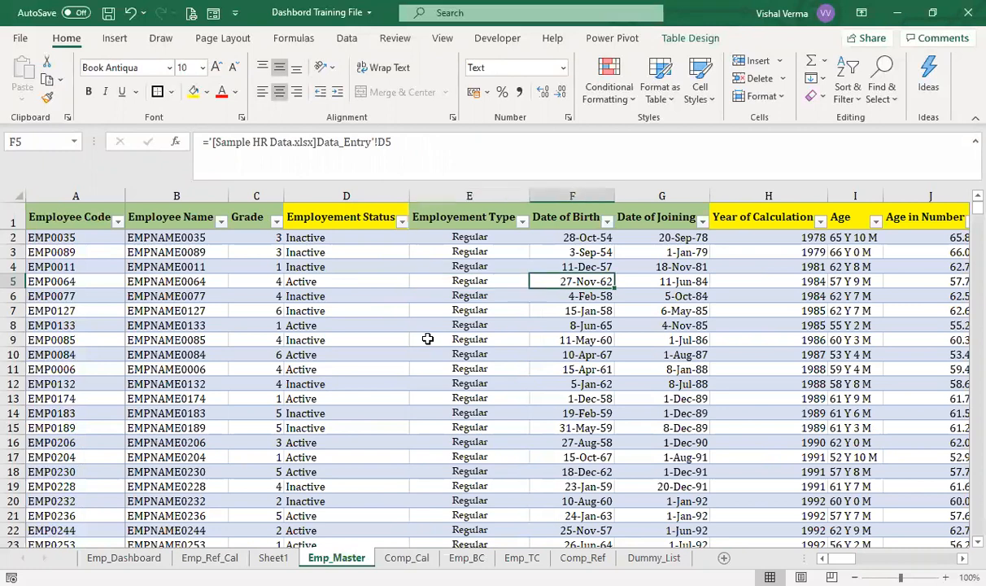
key(Right)
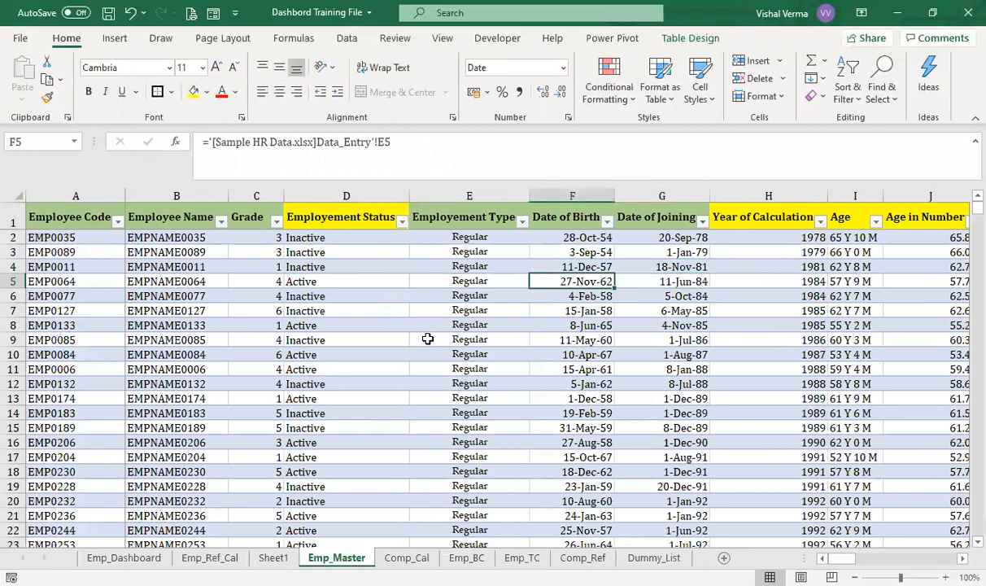
key(Left)
key(Left)
key(Left)
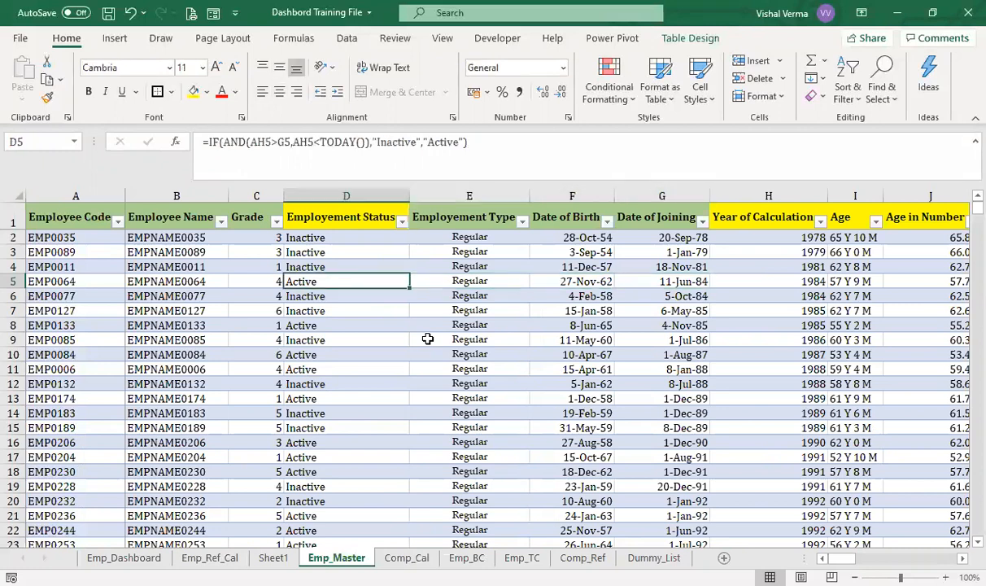
key(Right)
key(Right)
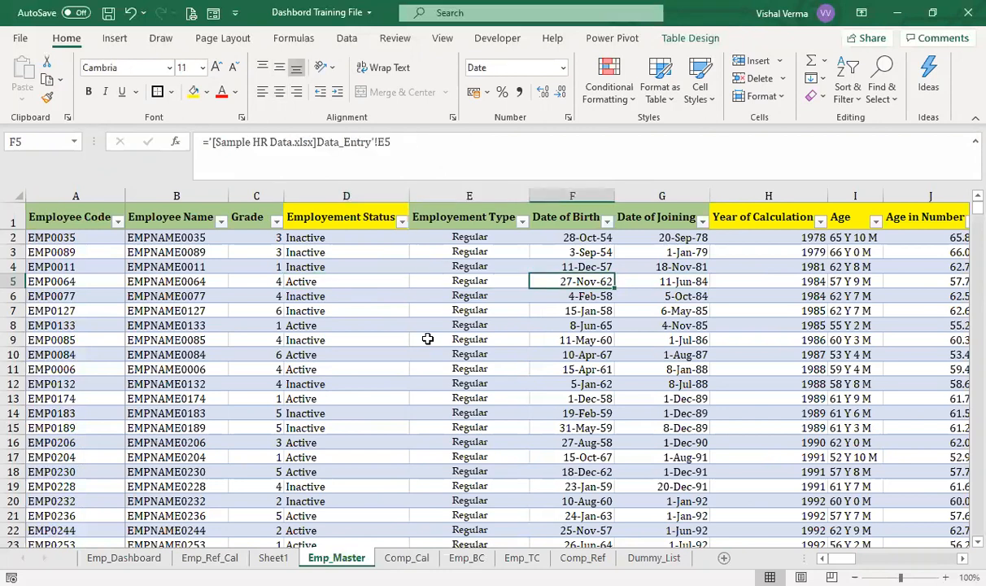
Examine the remaining row 5 formulas across to the age columns and back to the employee code and name.
key(Left)
key(Right)
key(Right)
key(Right)
key(Right)
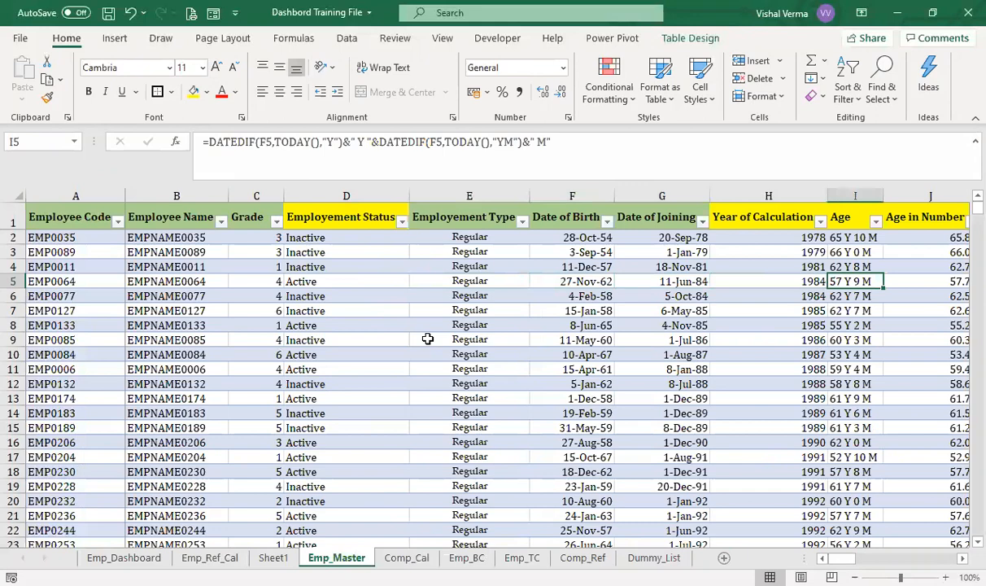
key(Right)
key(Right)
key(Left)
key(Left)
key(Left)
key(Left)
key(Left)
key(Left)
key(Left)
key(Left)
key(Left)
key(Left)
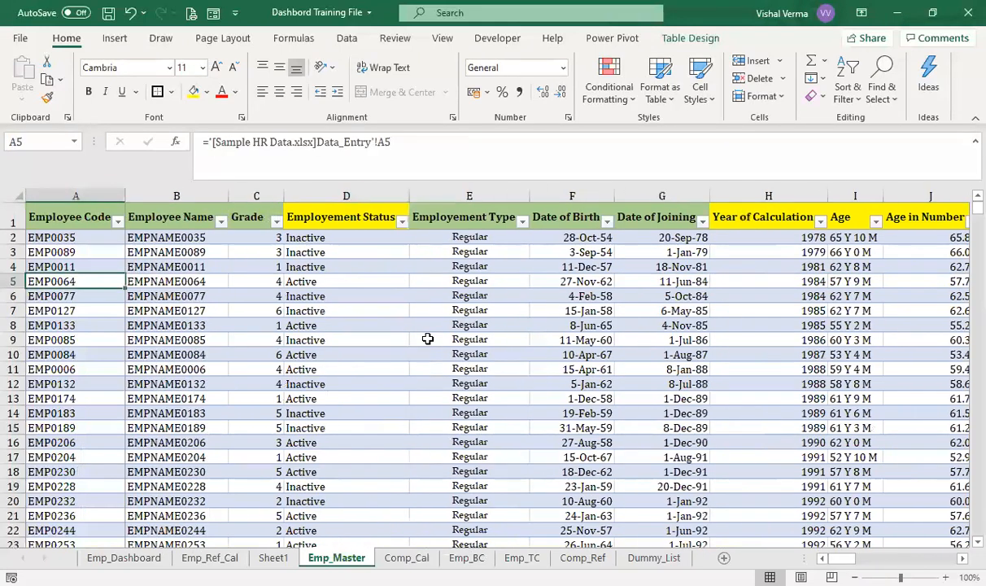
key(Right)
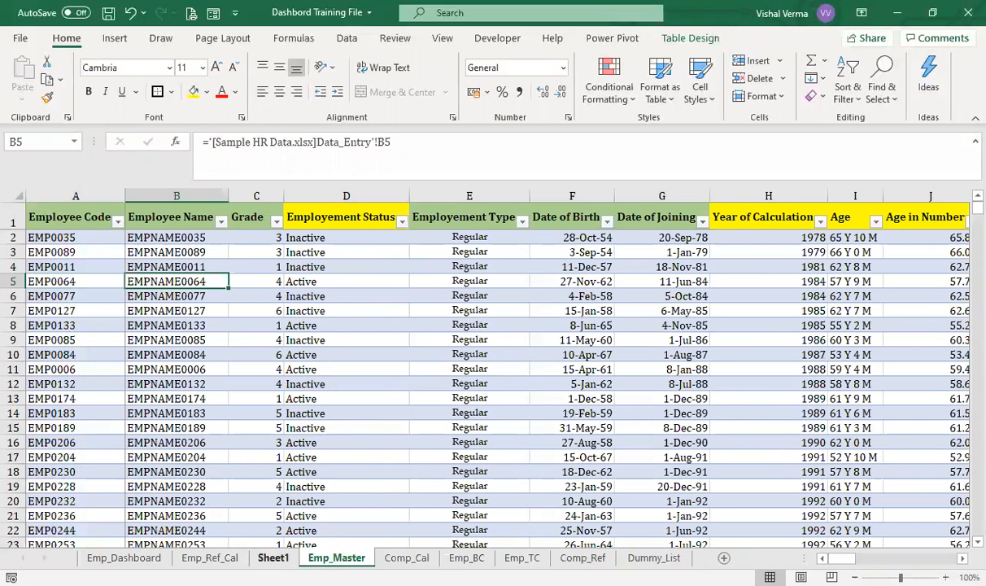
Paste the employment type list Regular, Contract, HO Absorption, Bond into Sheet1 starting at cell B4.
click(273, 557)
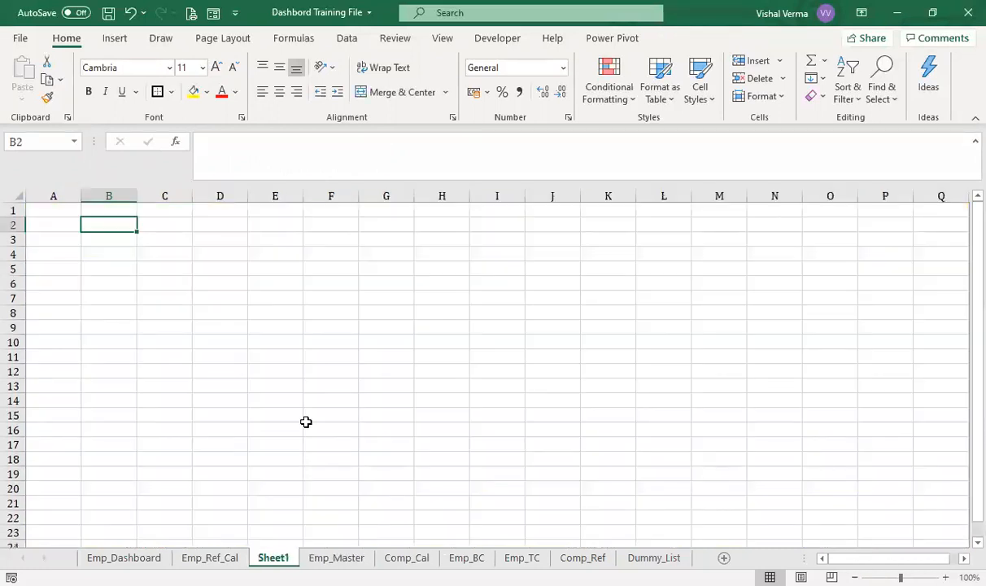
key(ctrl+c)
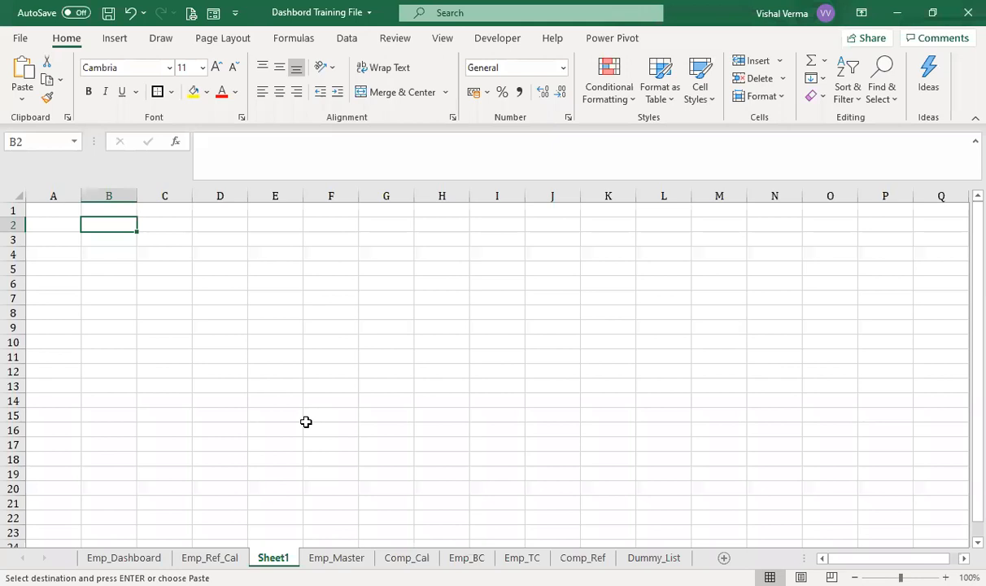
click(98, 253)
key(ctrl+v)
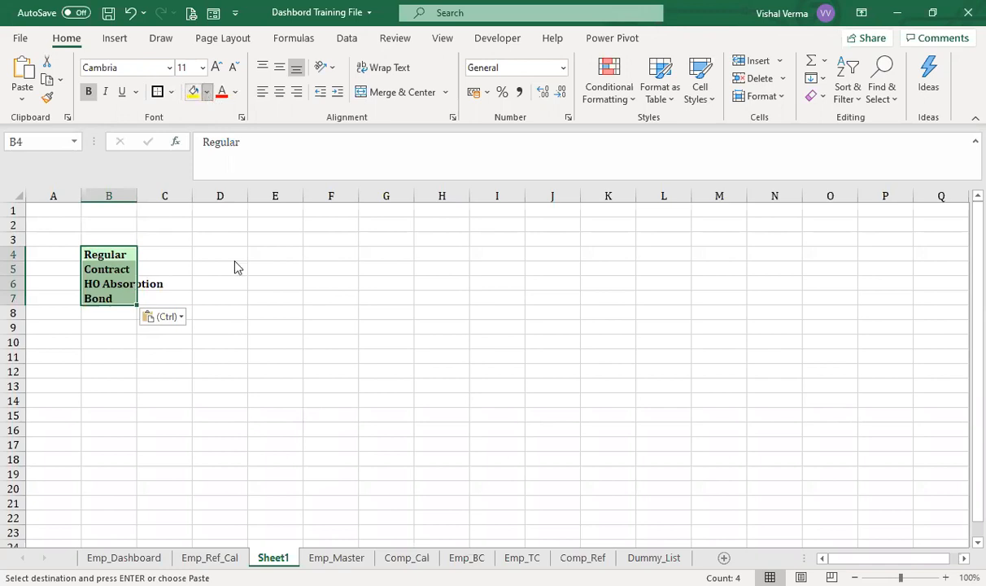
Remove the fill, borders and bold from range A2:C12 and fit column B to its contents.
drag(51, 221, 174, 374)
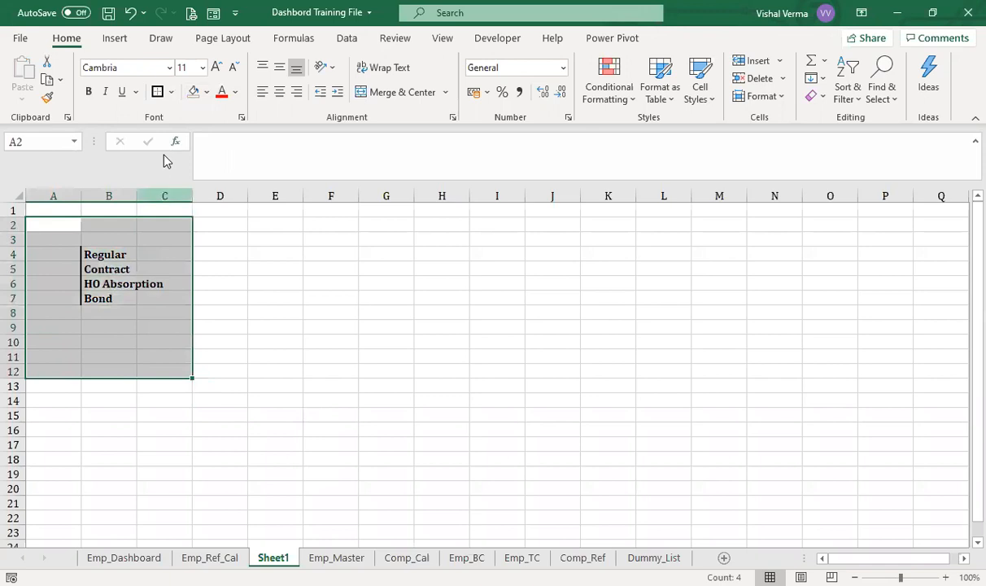
click(169, 98)
click(206, 221)
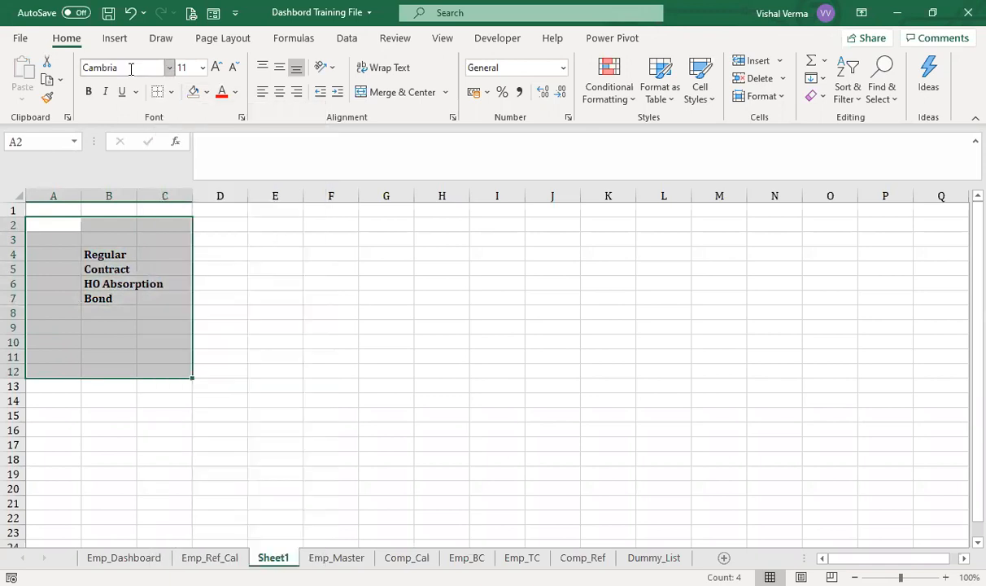
click(130, 69)
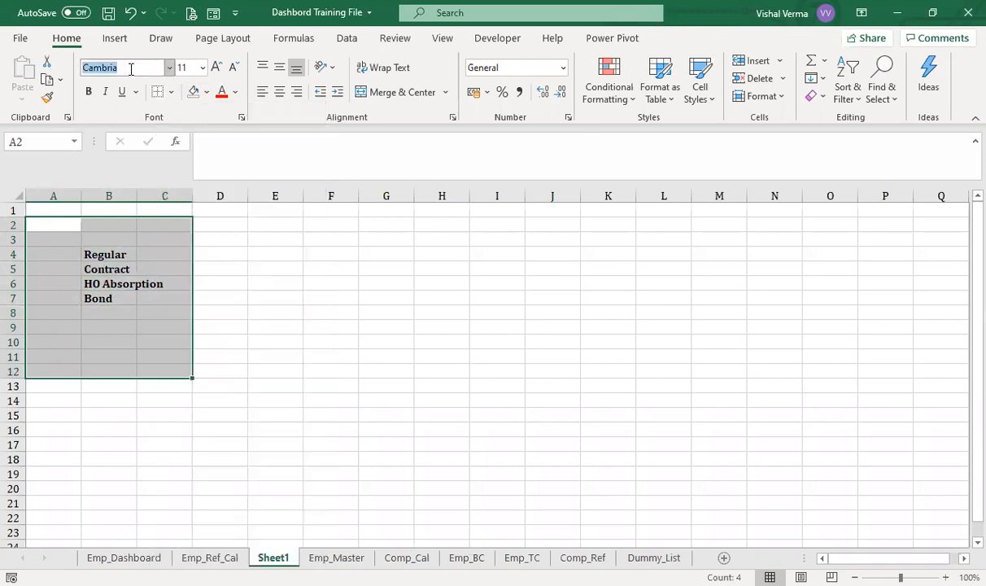
click(88, 92)
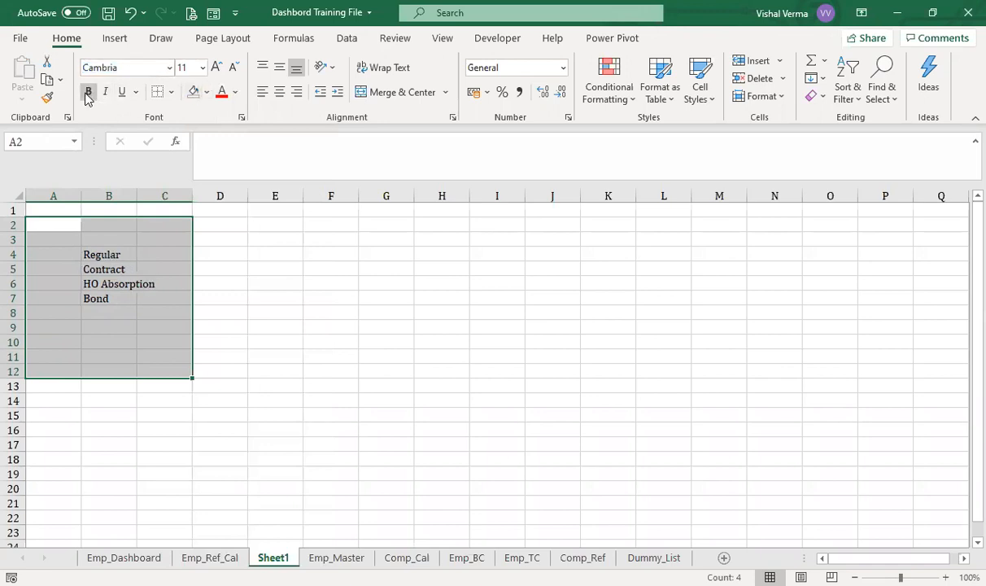
double_click(138, 195)
click(241, 382)
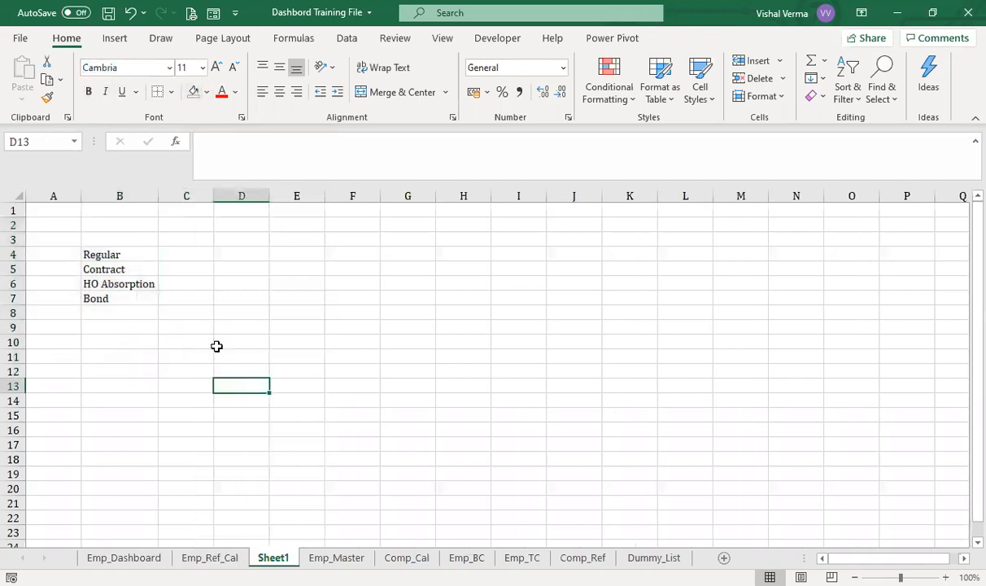
Enter the column headings Active, Inactive and Total in cells C3 to E3.
click(195, 235)
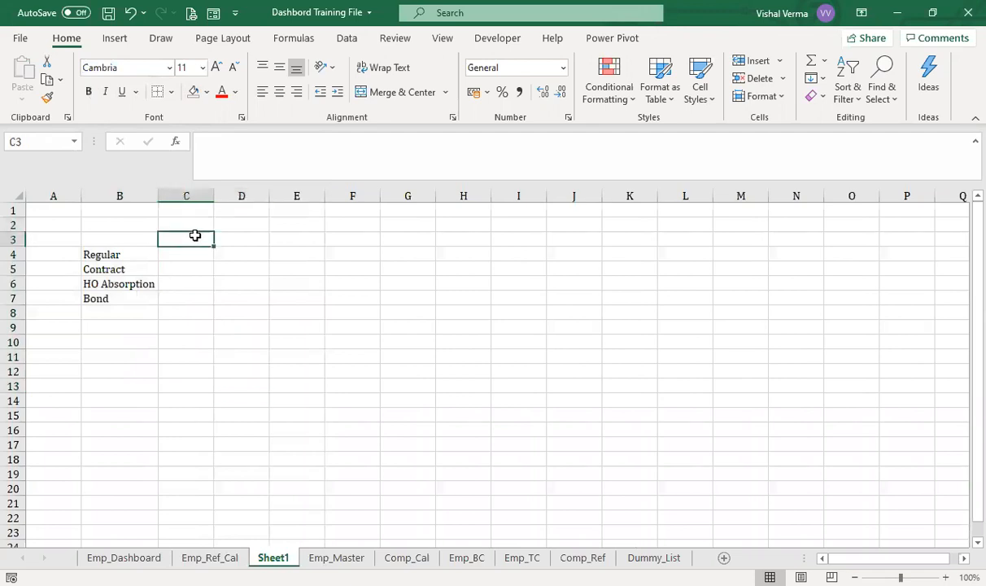
text(Active)
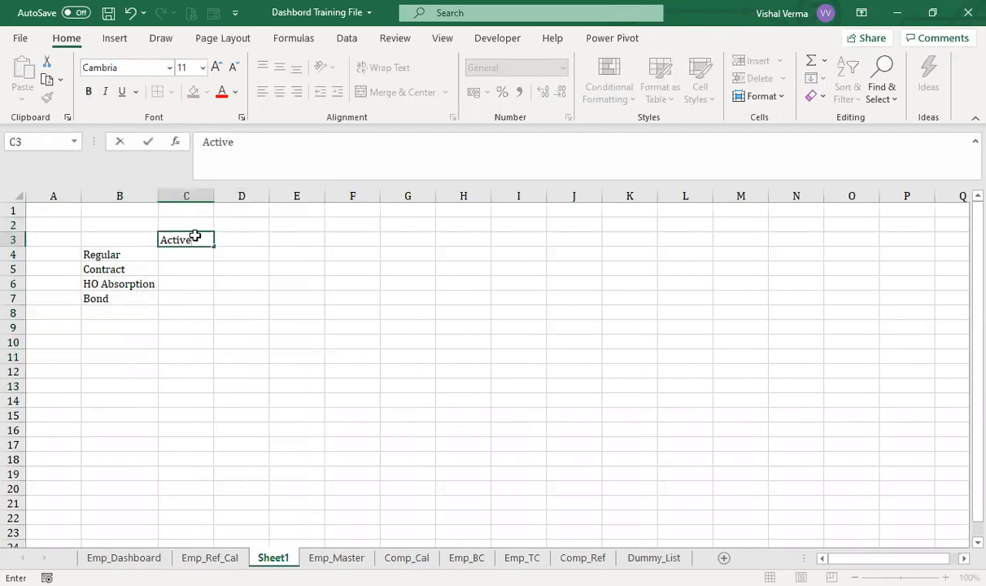
key(Tab)
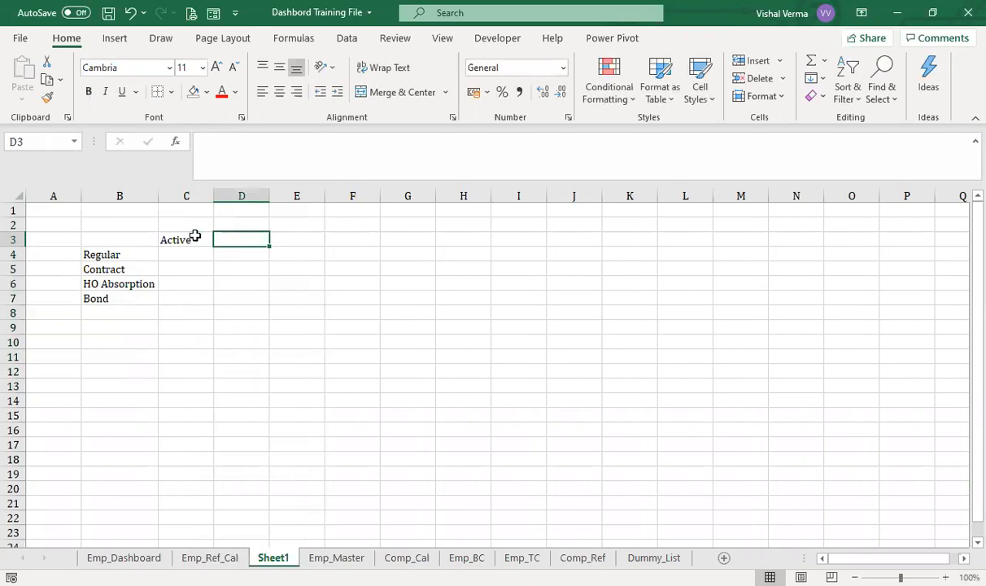
text(Inactive)
key(Return)
key(Up)
key(Right)
key(Right)
text(Total)
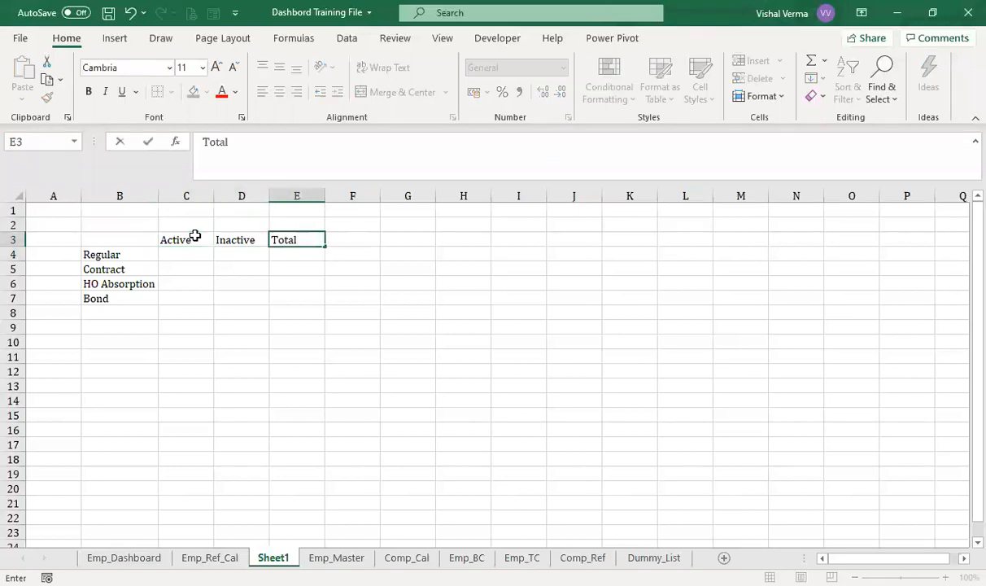
key(Return)
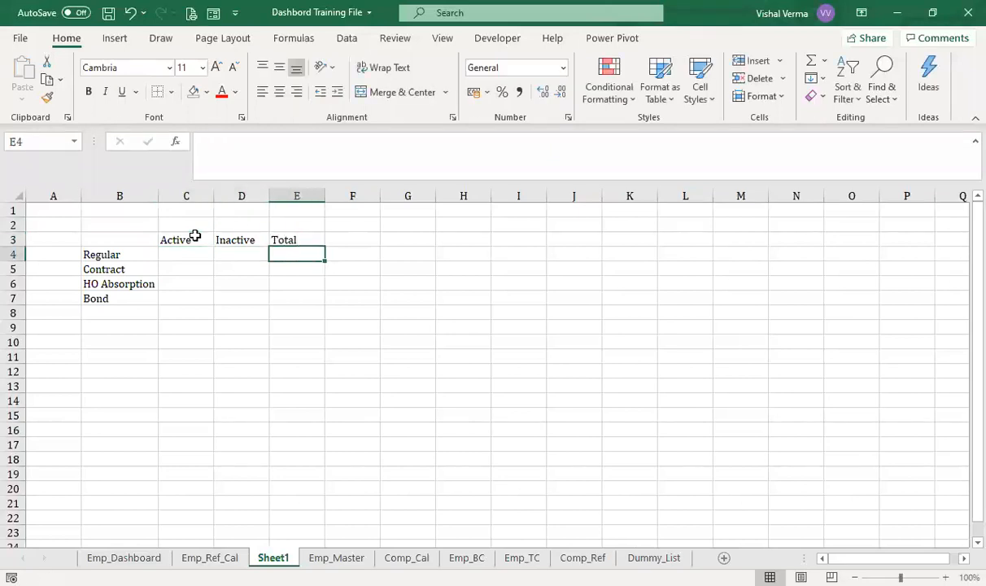
Start a COUNTIFS formula in C4 with the absolute Emp_Master employment status range $D$2:$D$868 as the first criteria range.
key(Left)
key(Left)
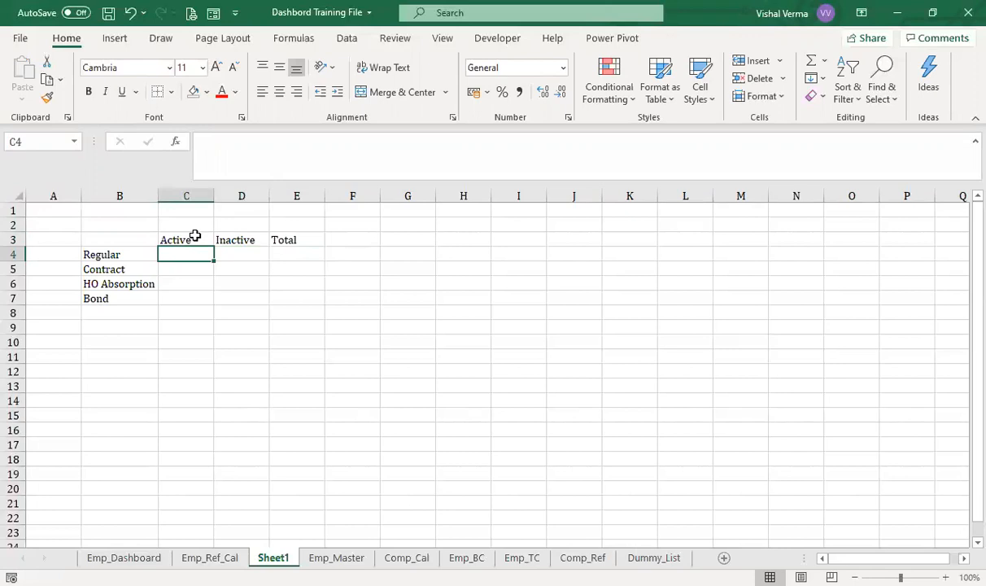
text(=)
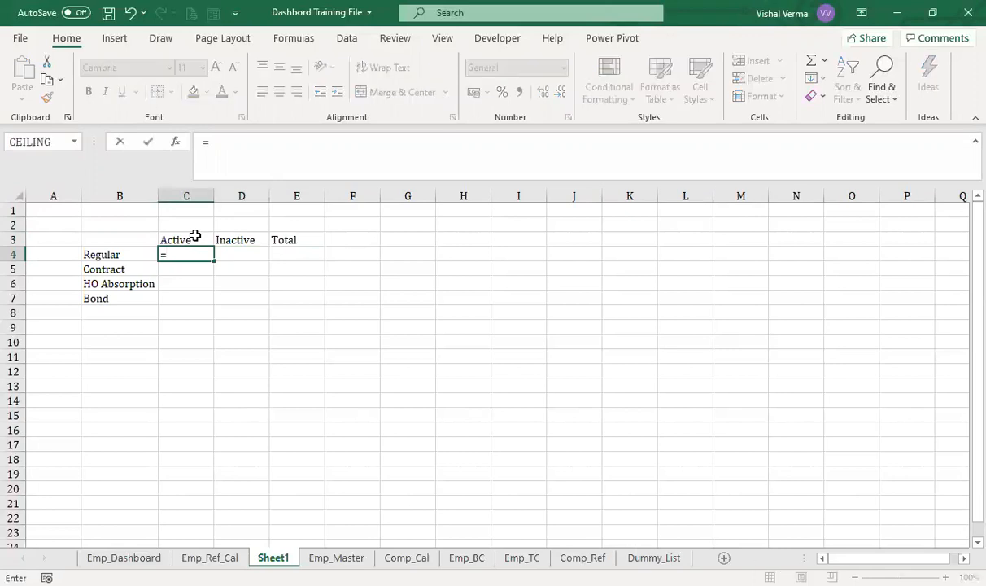
text(coun)
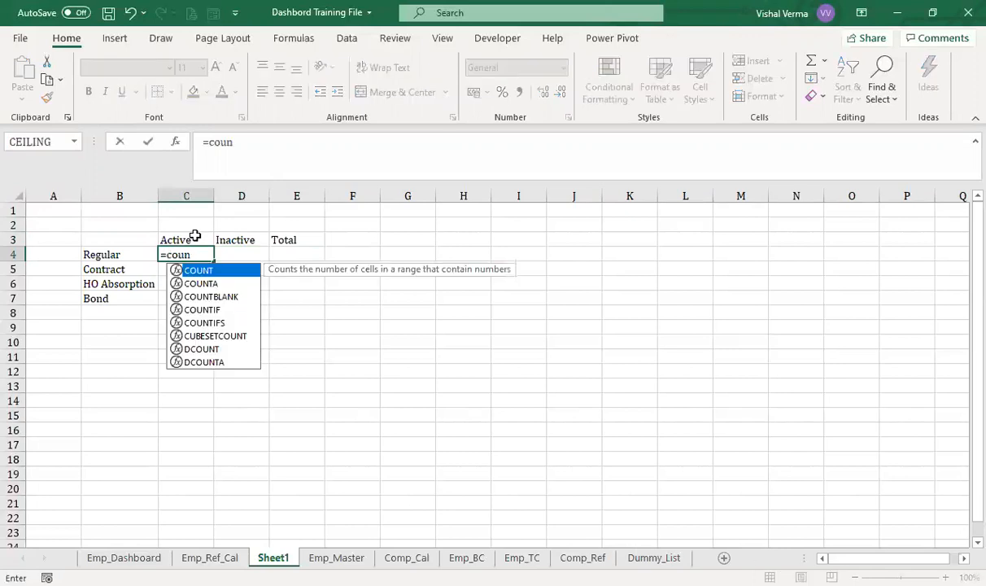
key(Down)
key(Down)
key(Down)
key(Down)
key(Down)
key(Tab)
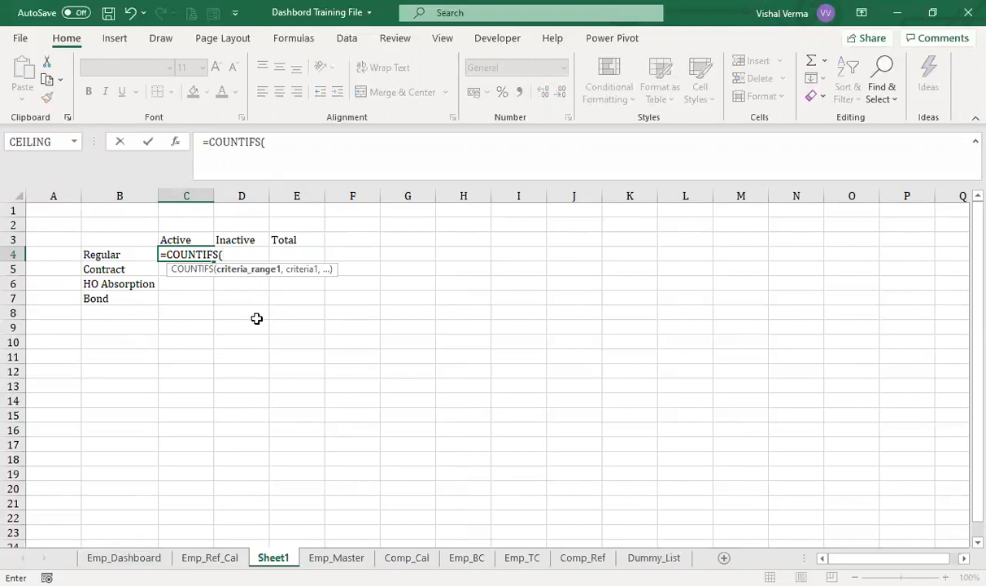
click(145, 559)
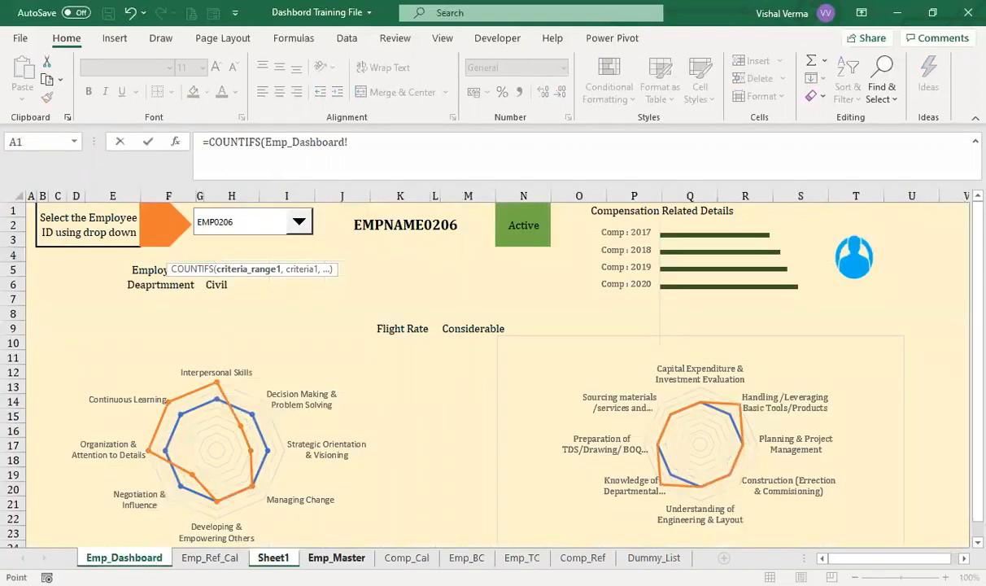
click(336, 558)
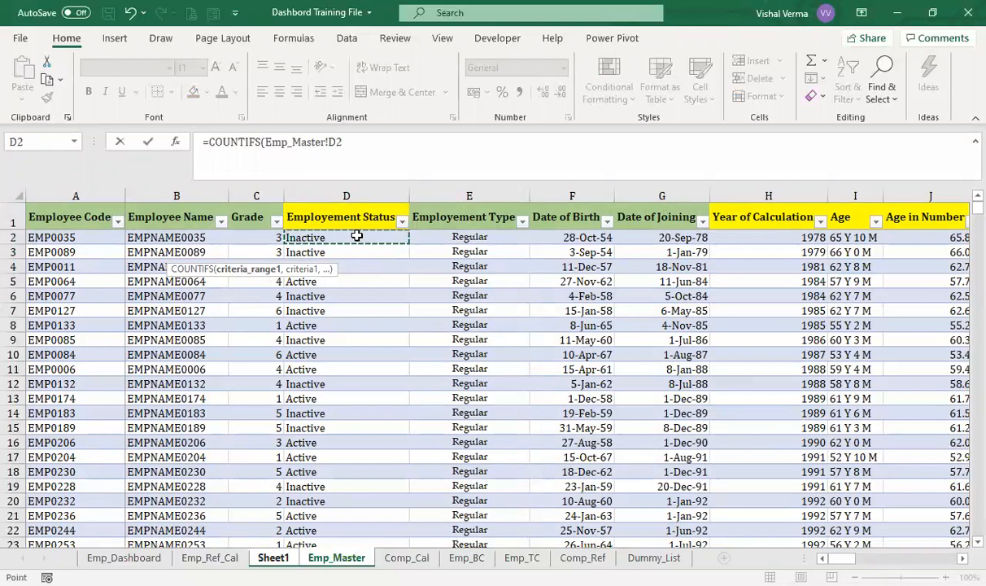
key(ctrl+shift+Down)
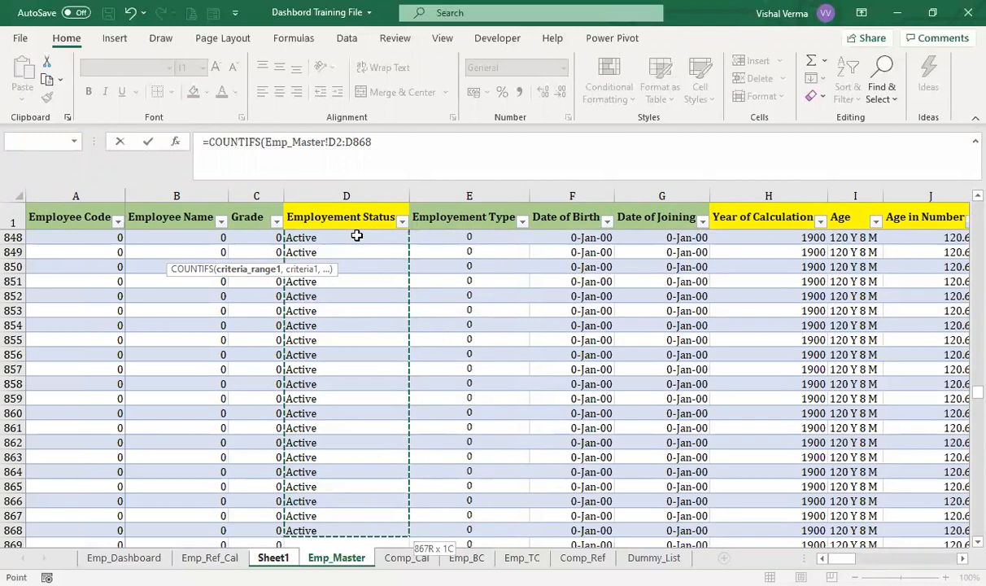
key(F4)
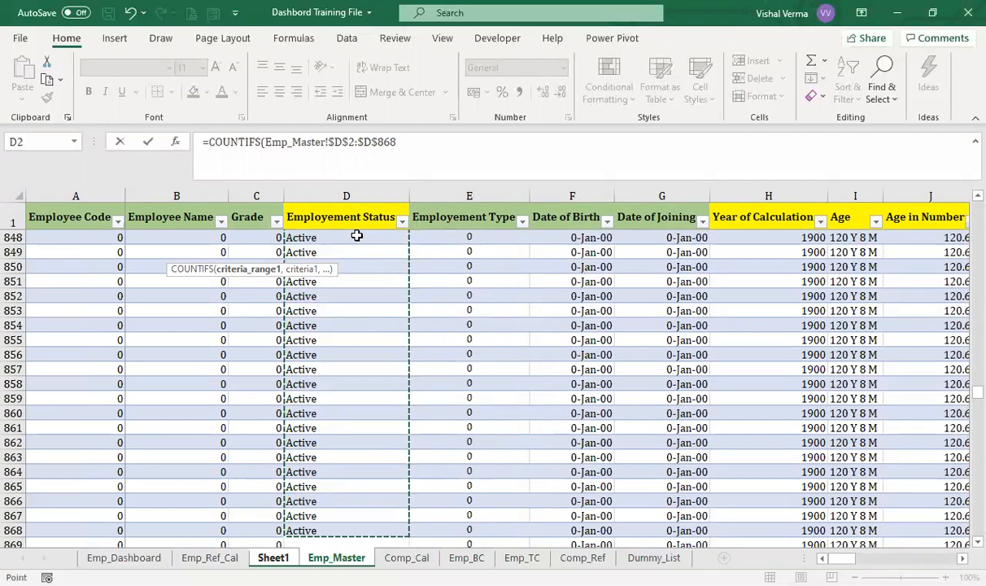
text(,)
Add the Active heading in Sheet1 as the first COUNTIFS criterion, using the absolute reference $C$3.
click(210, 558)
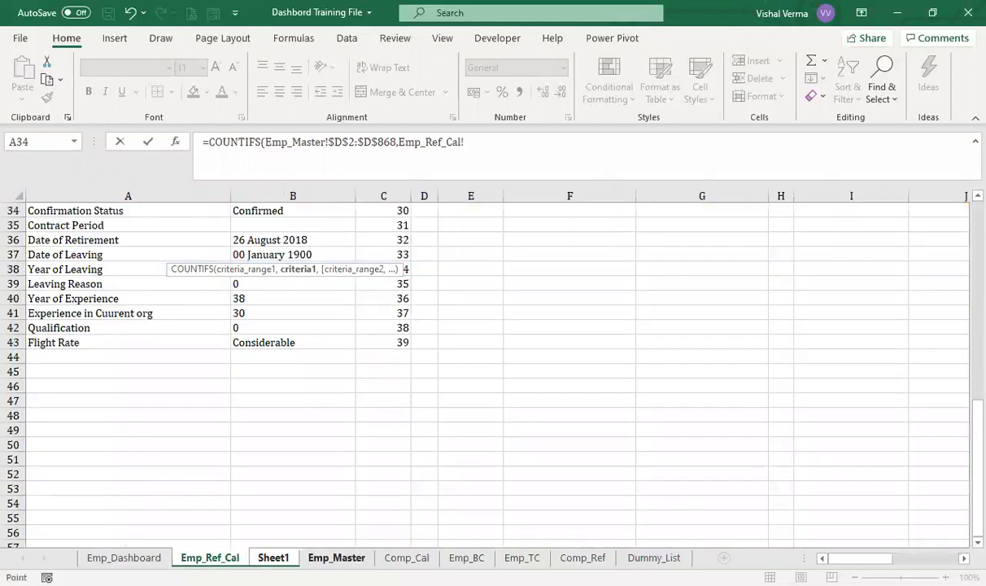
click(273, 558)
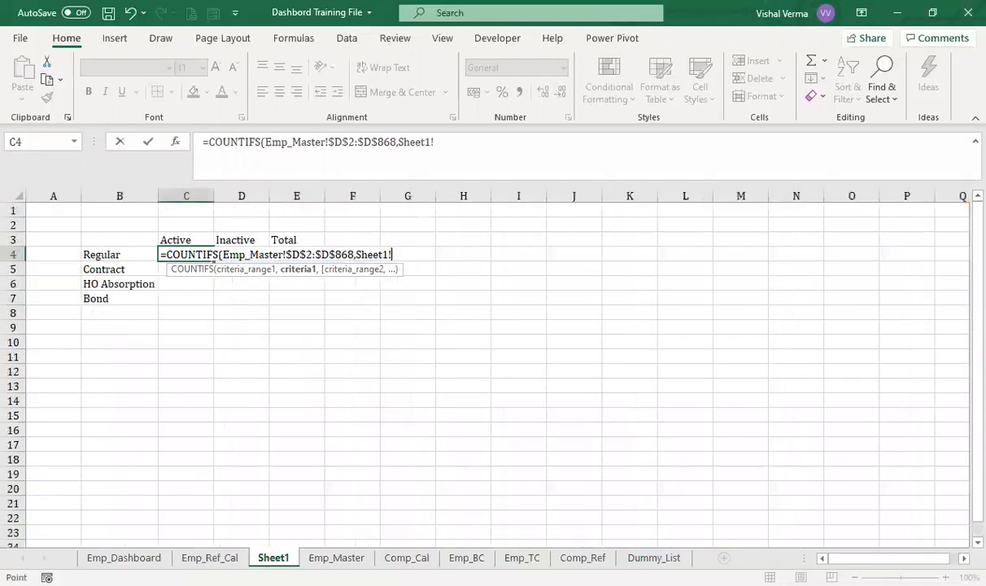
click(196, 240)
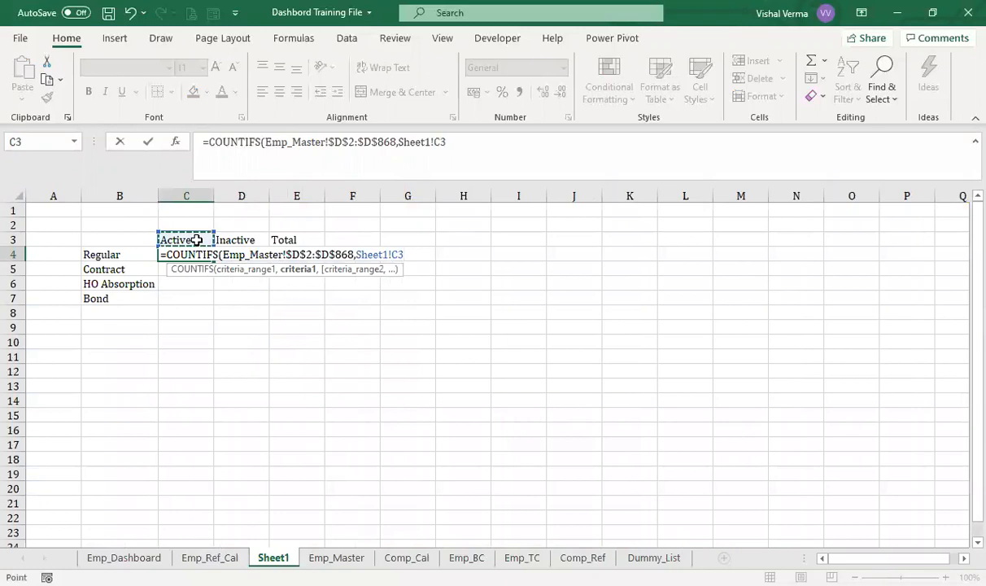
key(F4)
text(,)
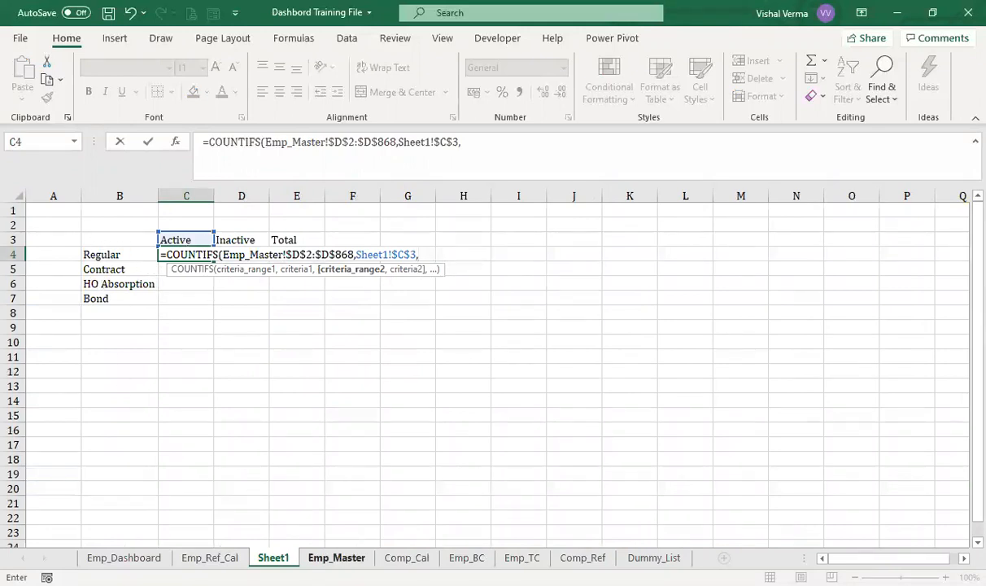
click(336, 558)
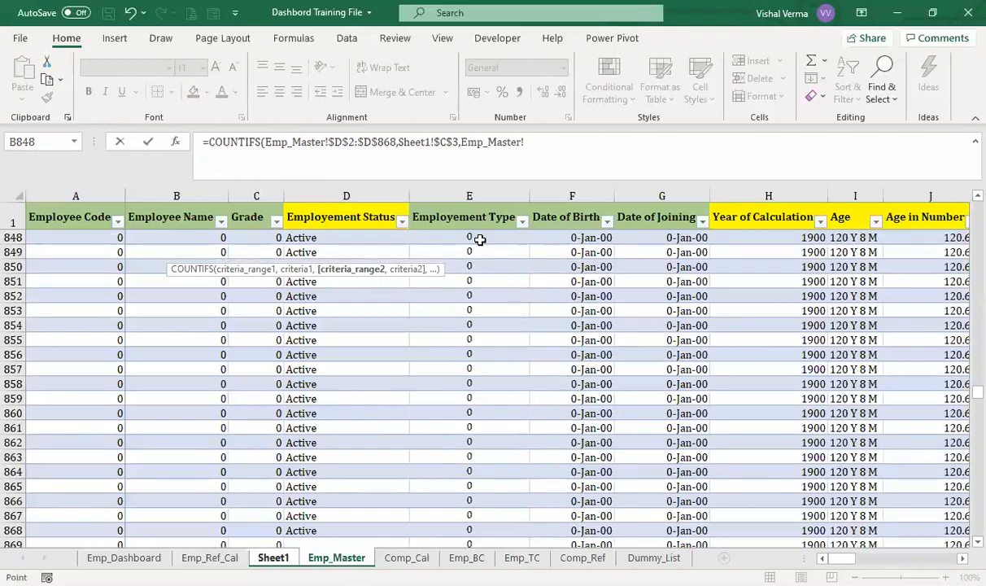
click(478, 238)
key(ctrl+Up)
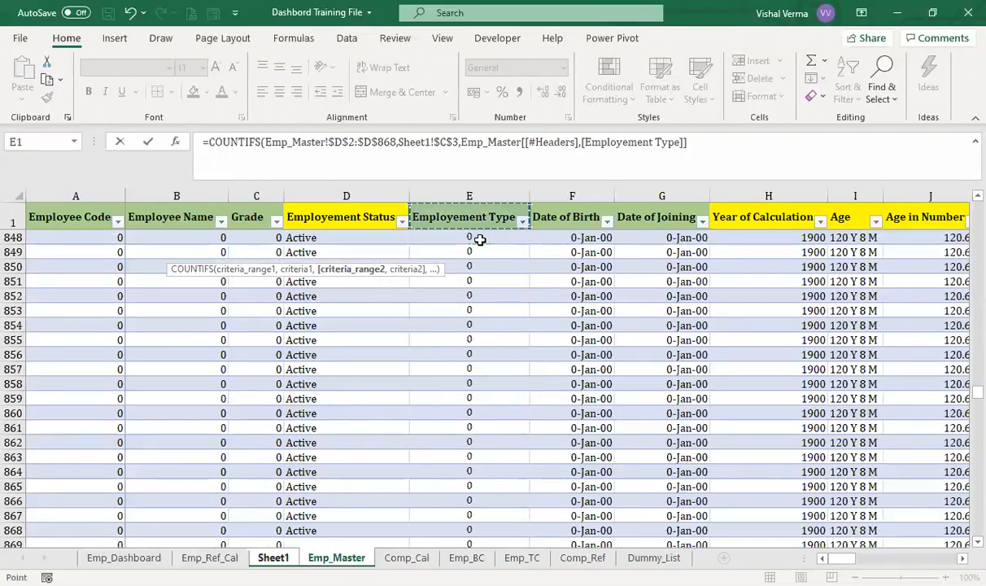
key(Down)
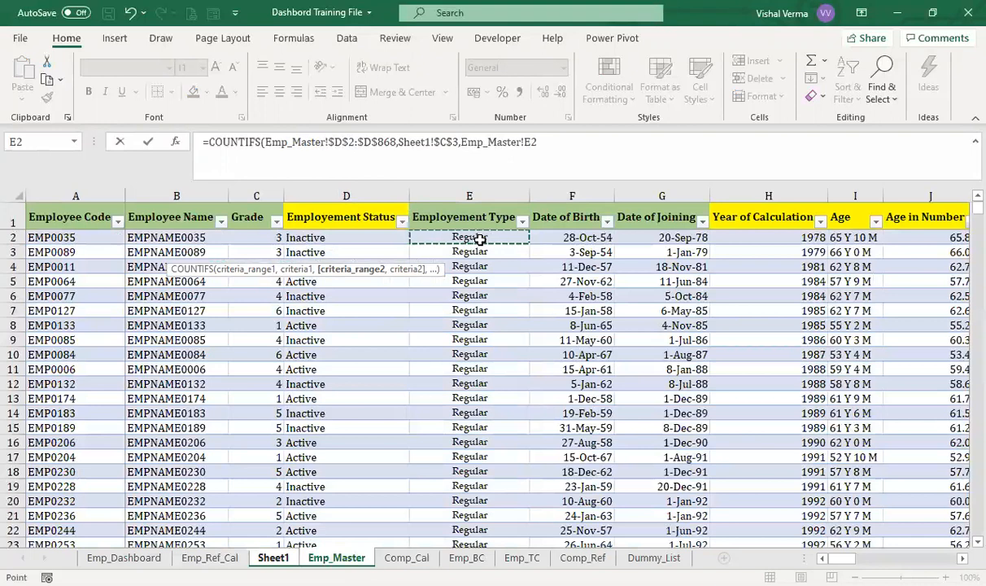
key(ctrl+shift+Down)
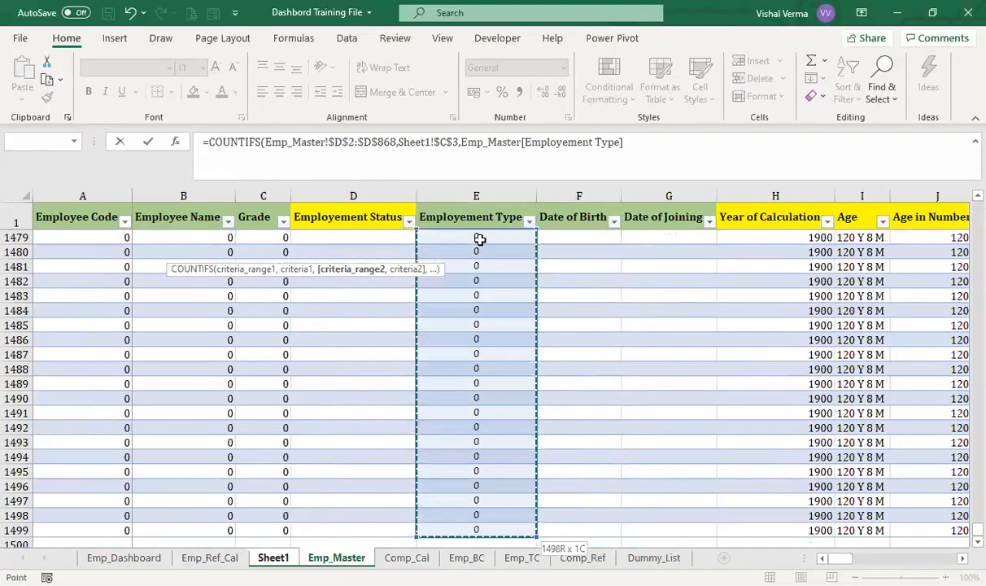
text(,)
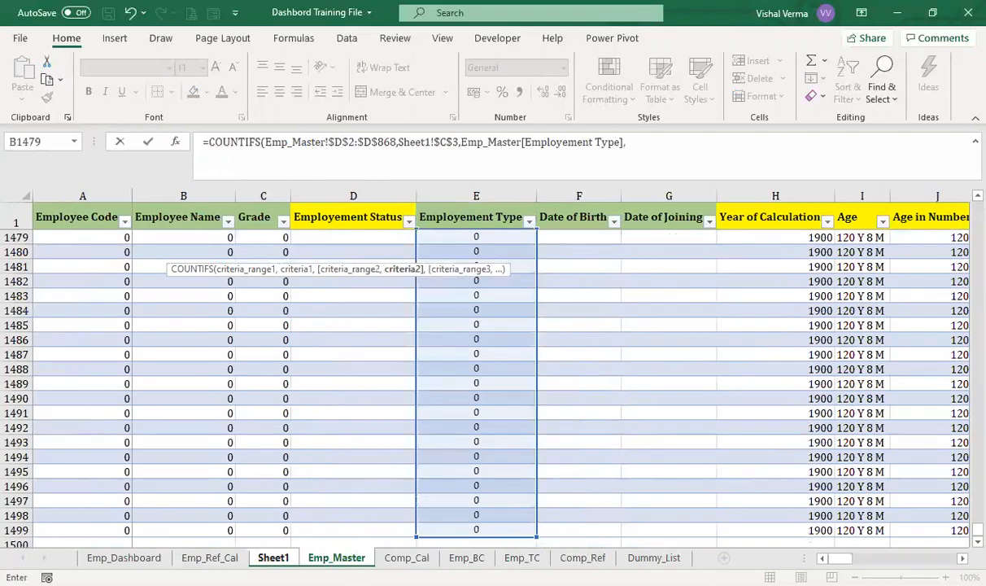
key(ctrl+Page_Up)
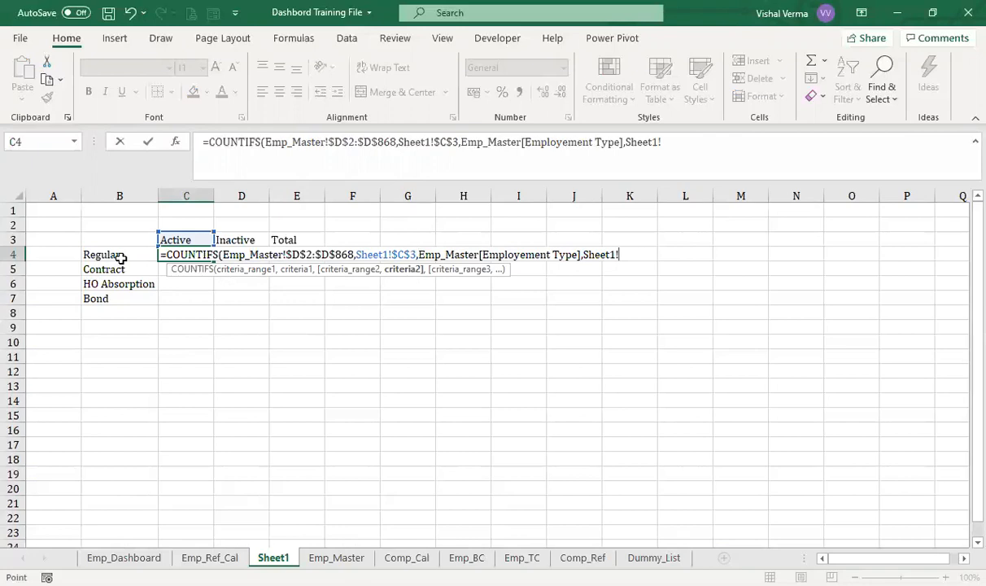
key(BackSpace)
key(BackSpace)
key(BackSpace)
key(BackSpace)
key(BackSpace)
key(BackSpace)
key(BackSpace)
key(BackSpace)
key(BackSpace)
key(BackSpace)
key(BackSpace)
key(BackSpace)
key(BackSpace)
key(BackSpace)
key(BackSpace)
key(BackSpace)
key(BackSpace)
key(BackSpace)
key(BackSpace)
key(BackSpace)
key(BackSpace)
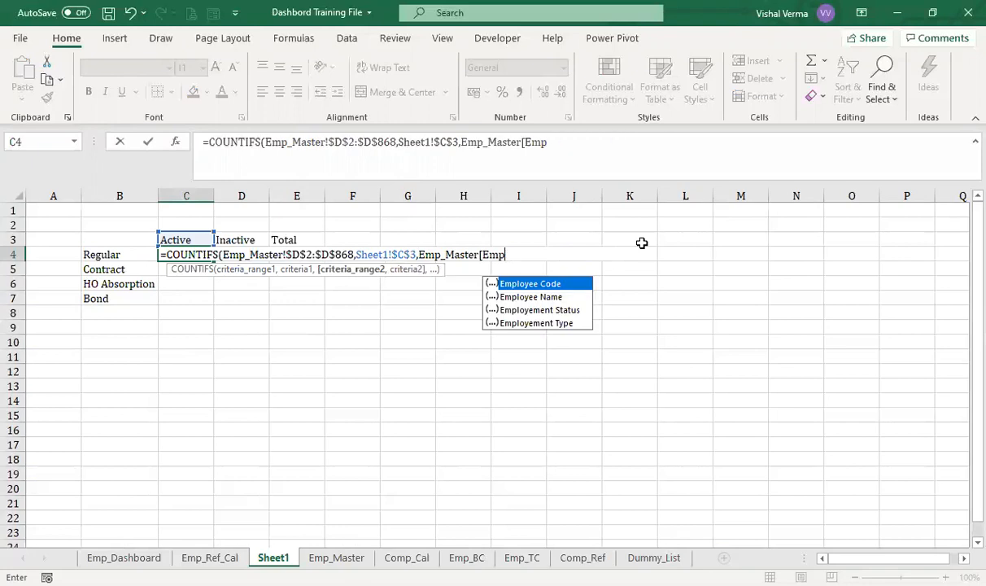
key(BackSpace)
key(BackSpace)
key(BackSpace)
key(BackSpace)
key(BackSpace)
key(BackSpace)
key(BackSpace)
key(BackSpace)
key(BackSpace)
key(BackSpace)
key(BackSpace)
key(BackSpace)
key(BackSpace)
key(BackSpace)
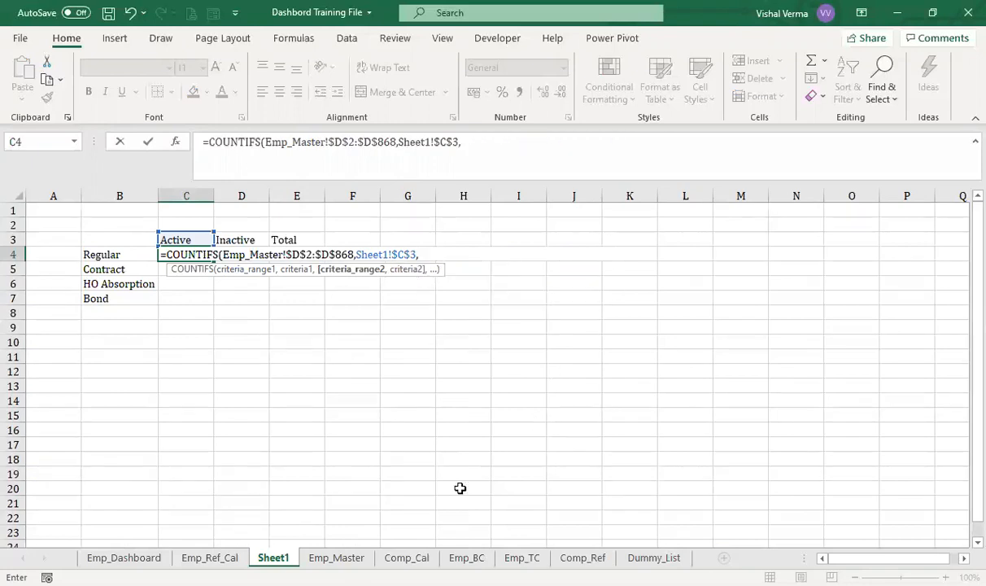
Add the absolute Emp_Master employment type range $E$2:$E$1498 as the second COUNTIFS criteria range.
click(336, 557)
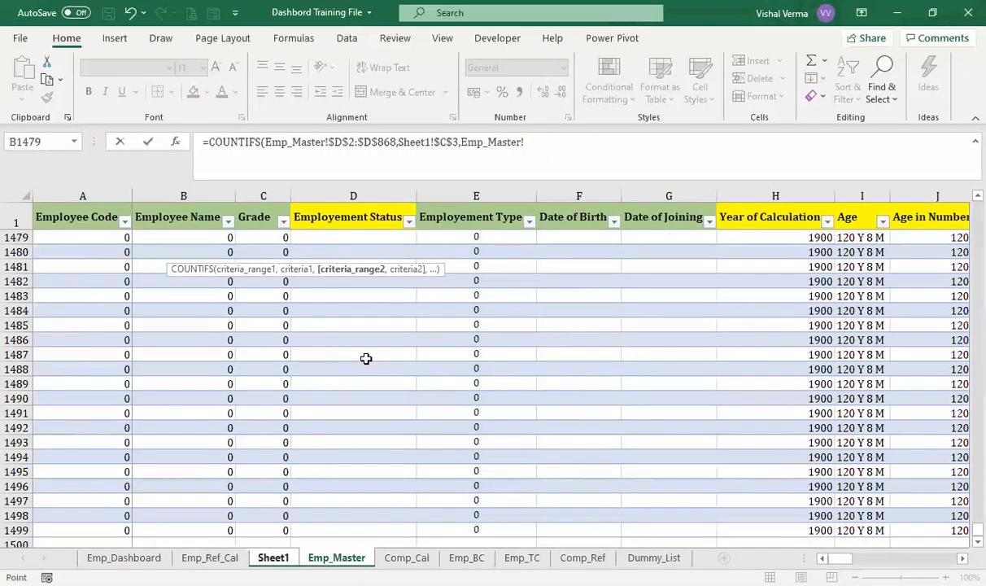
key(Up)
key(ctrl+Up)
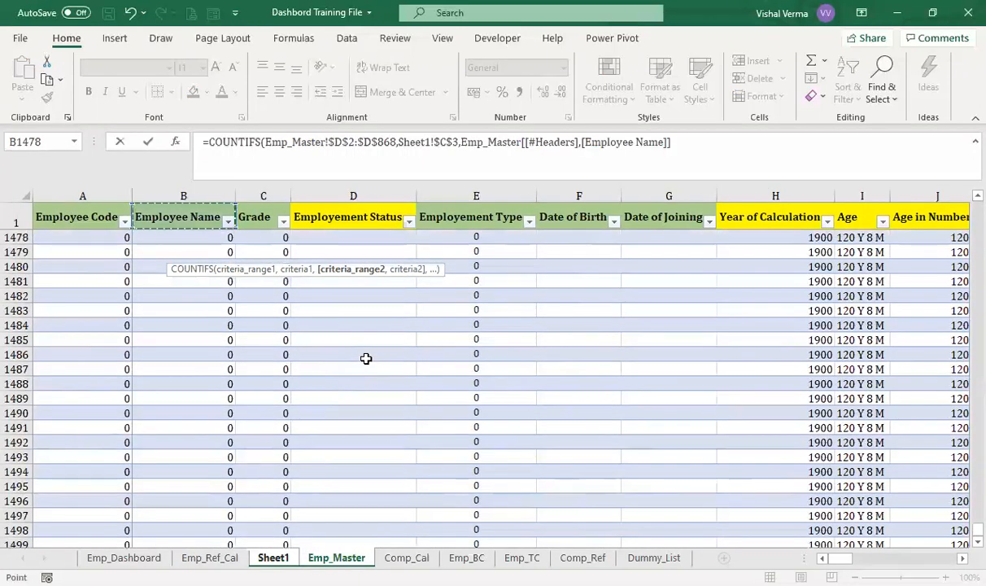
key(Down)
key(Right)
key(Right)
key(Right)
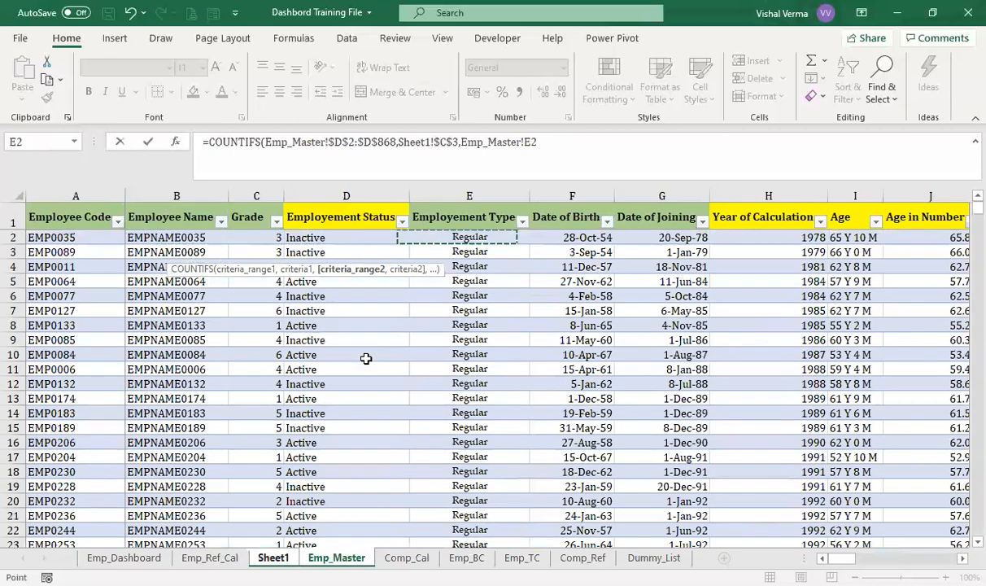
key(Up)
key(Down)
key(ctrl+shift+Down)
key(F4)
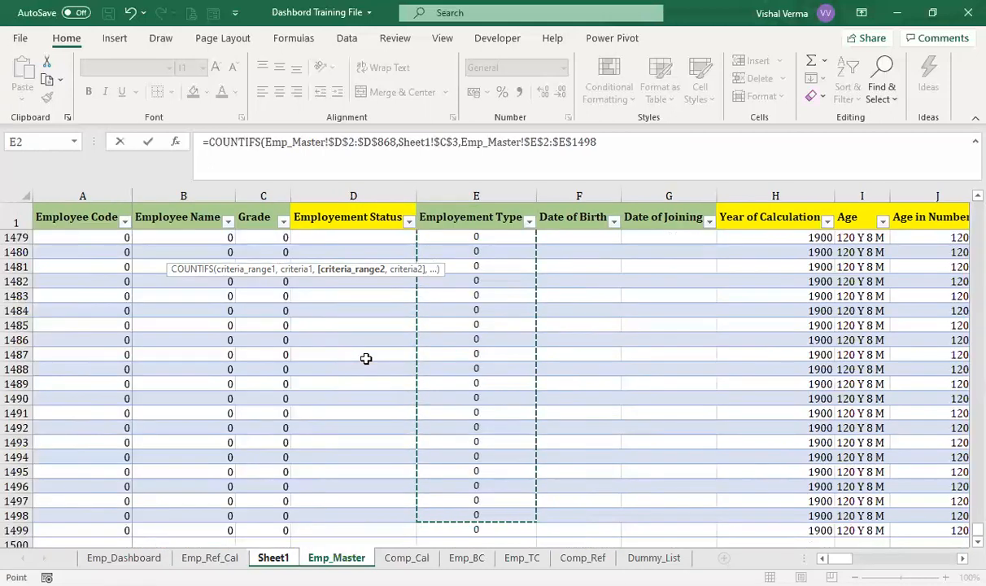
text(,)
Add the Regular label as the second criterion with the column-locked reference Sheet1!$B4 and enter the completed formula in C4.
key(ctrl+Page_Up)
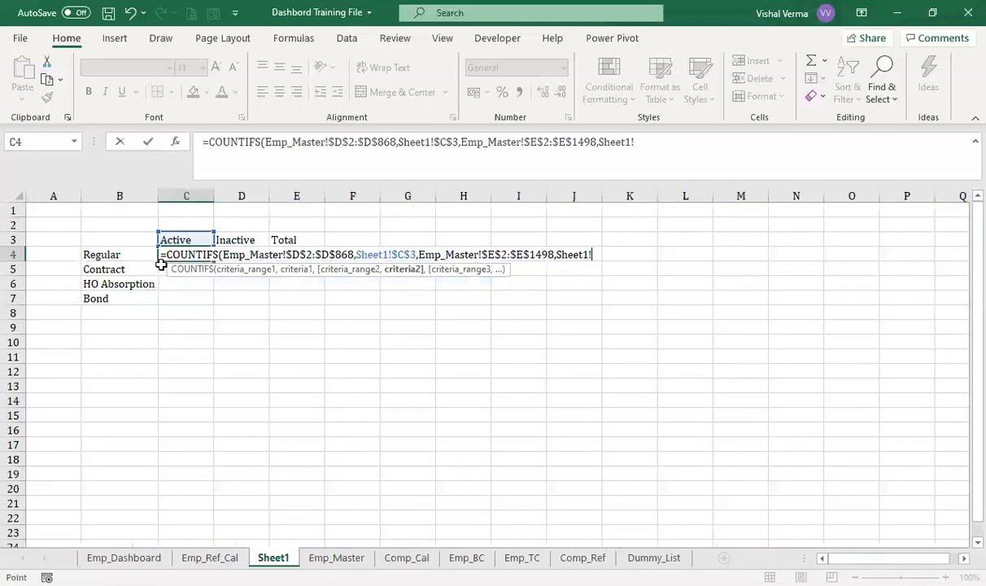
click(137, 255)
key(F4)
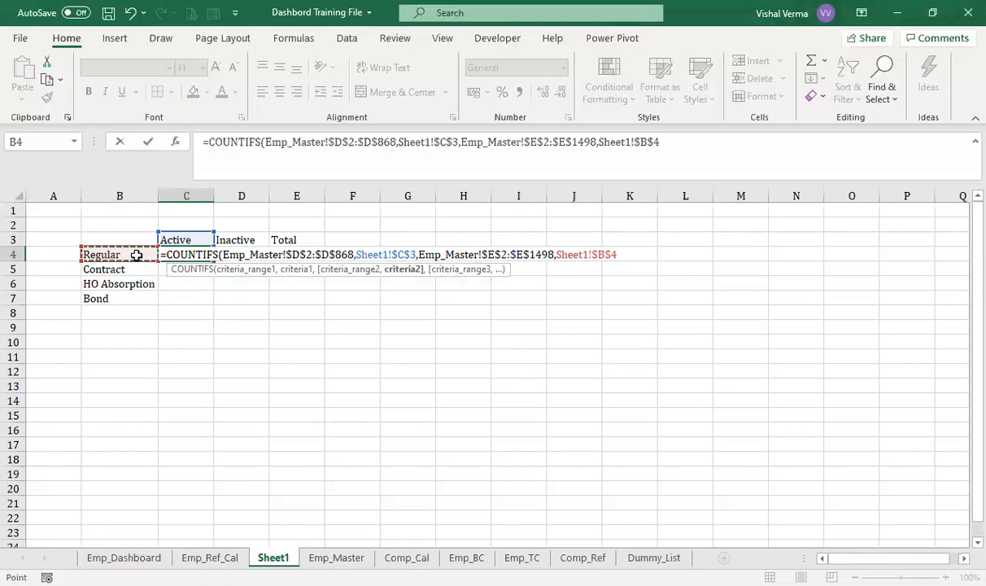
key(F4)
key(F4)
text())
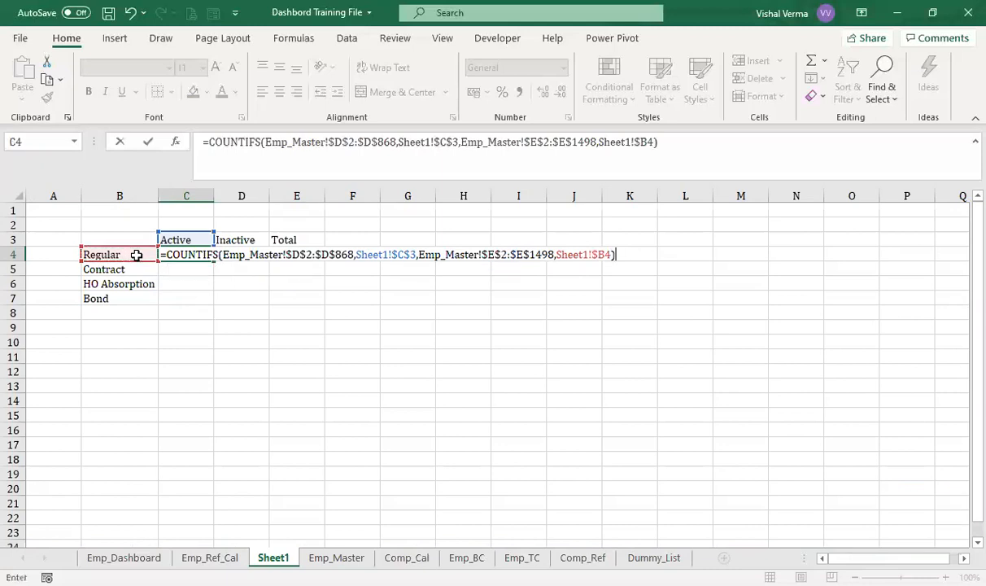
key(Return)
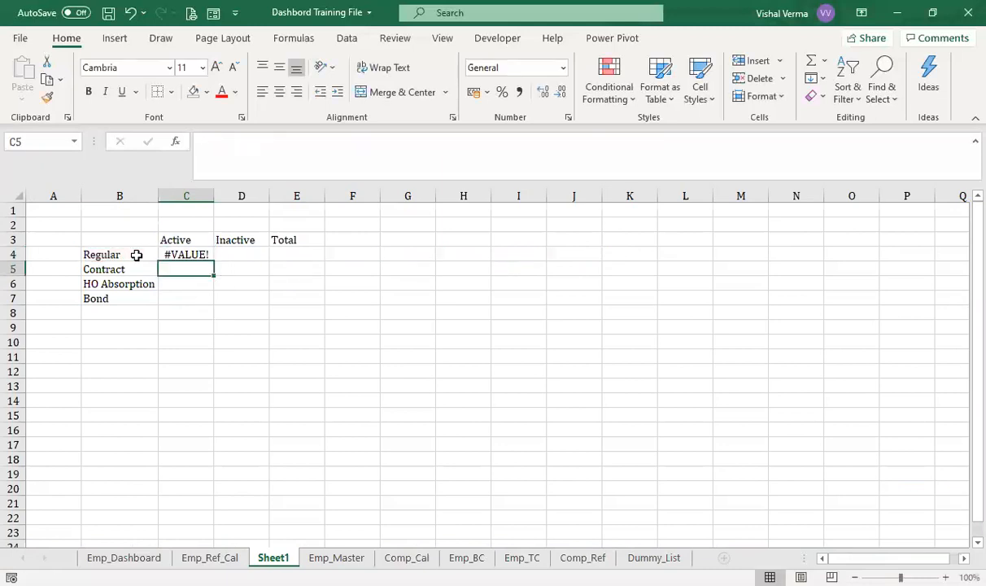
Correct the status range in the C4 formula to $D$2:$D$1498 and fill the formula down to C7.
click(190, 255)
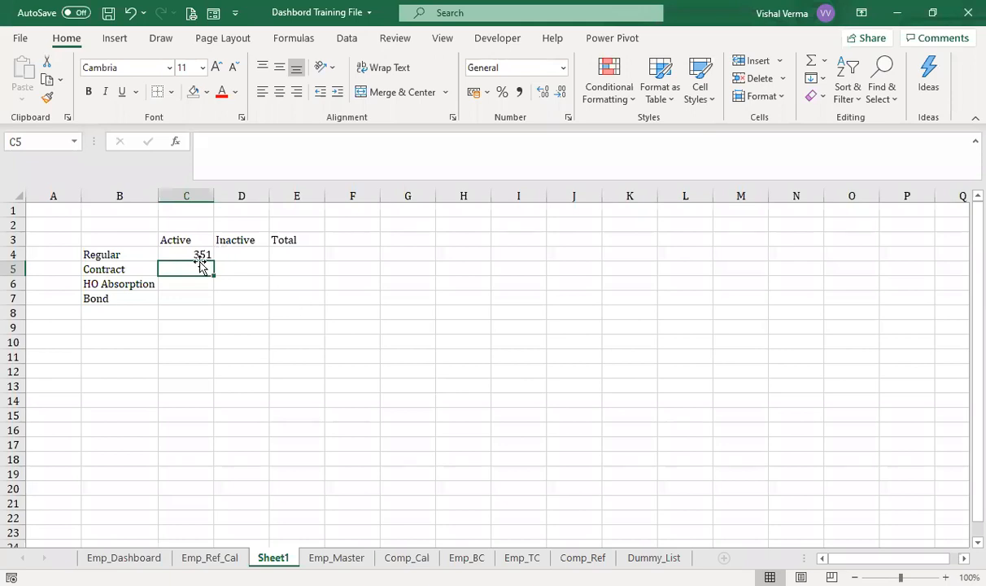
click(198, 255)
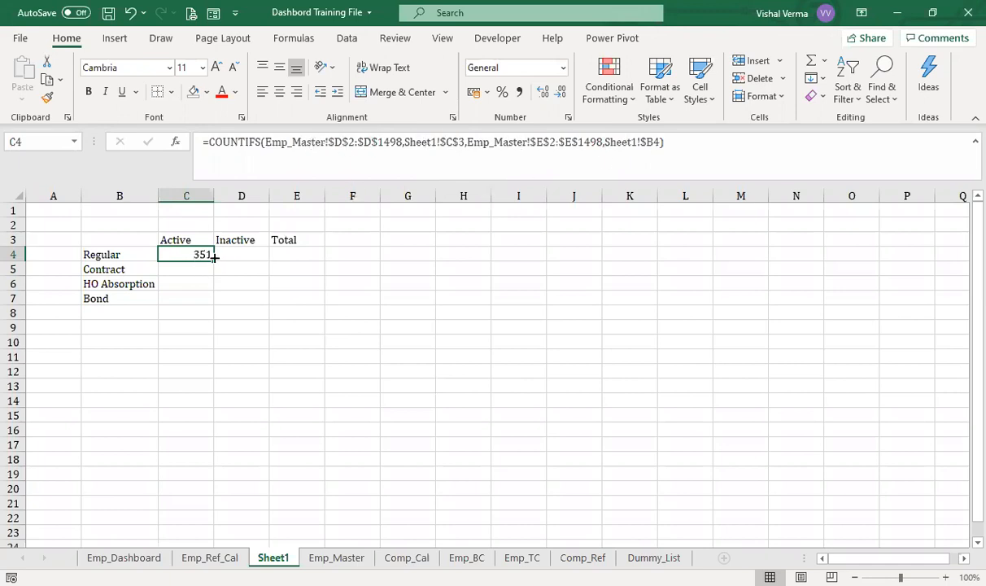
drag(214, 260, 213, 309)
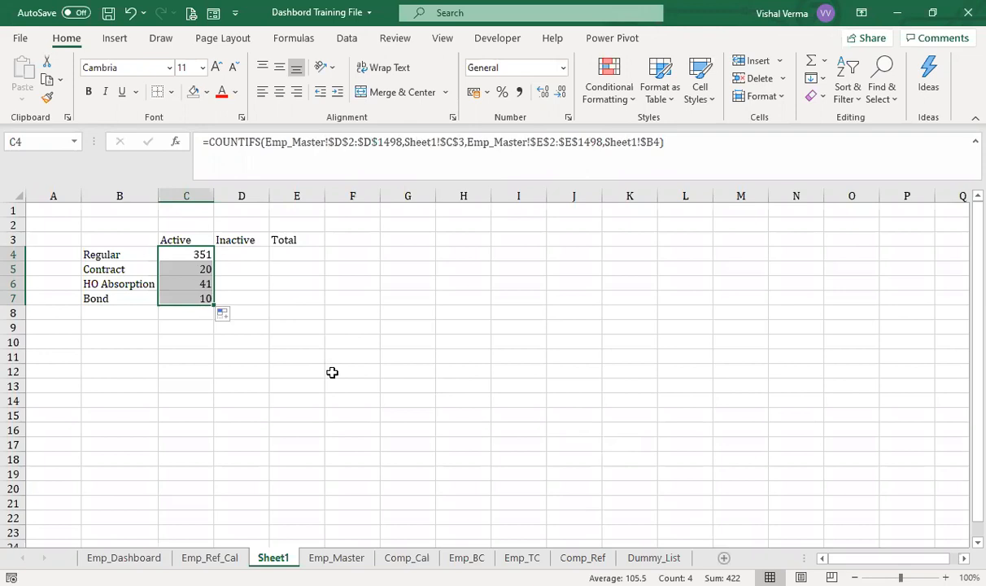
Label B8 Total and enter =SUM(C4:C7) in C8 to total the Active column.
click(141, 313)
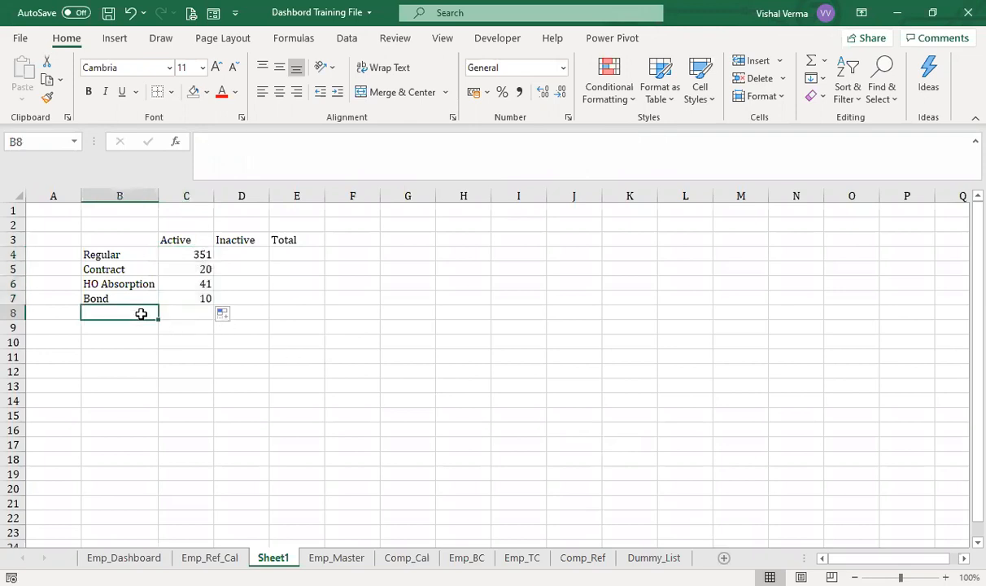
text(Total)
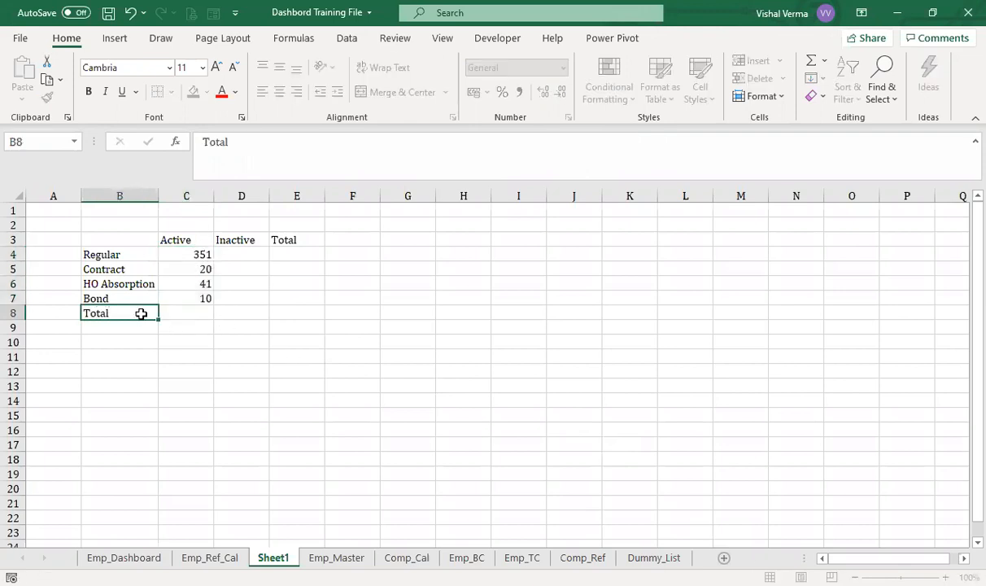
key(Tab)
text(=)
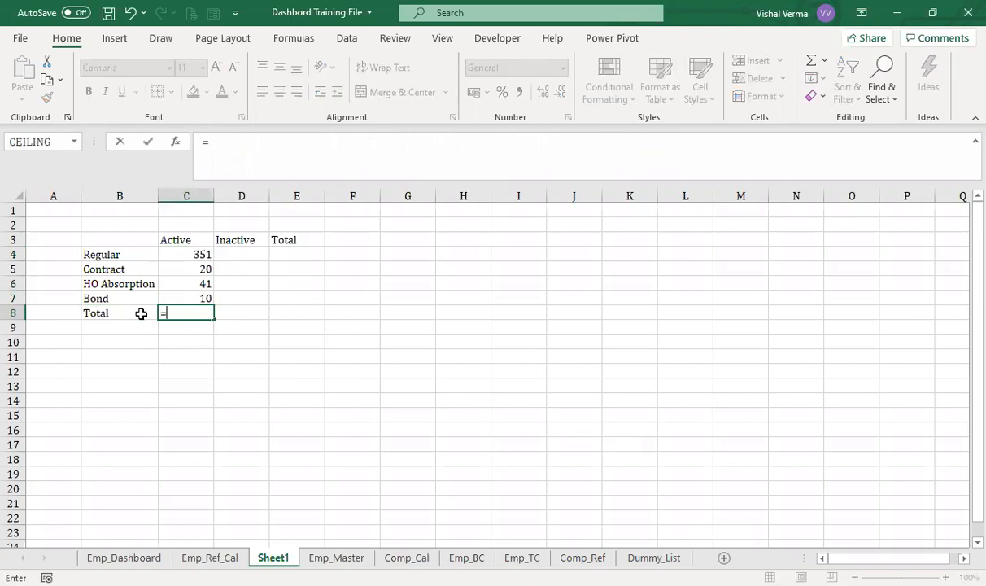
text(SUM()
click(190, 256)
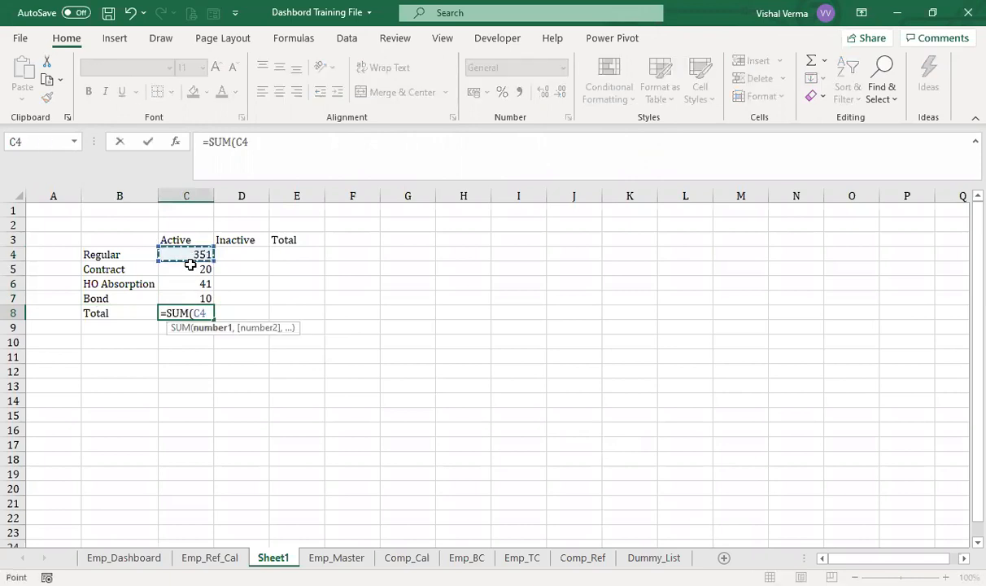
drag(189, 264, 192, 297)
text())
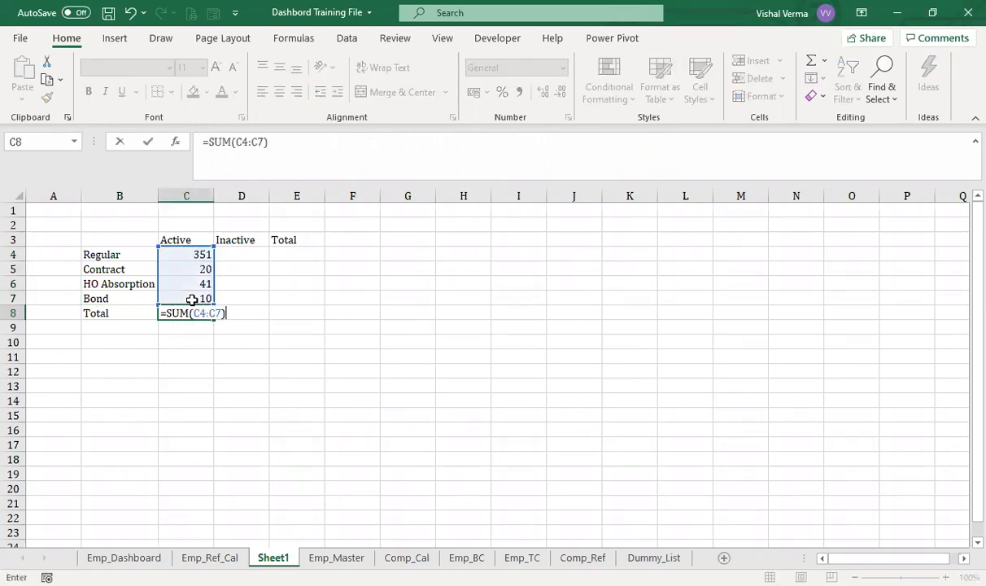
key(Return)
Copy the COUNTIFS formula text from C4 into D4, keeping its references unchanged.
click(234, 254)
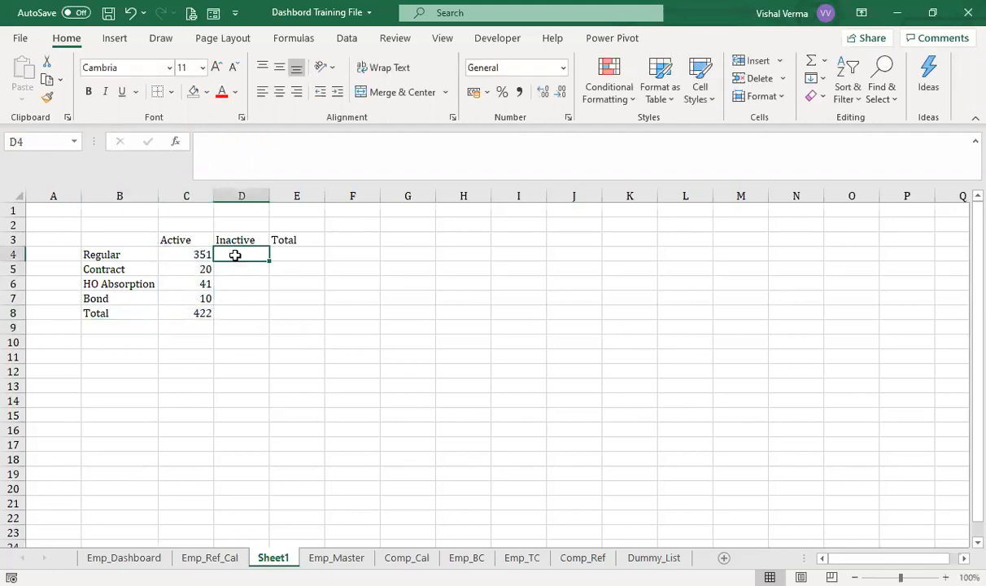
click(192, 255)
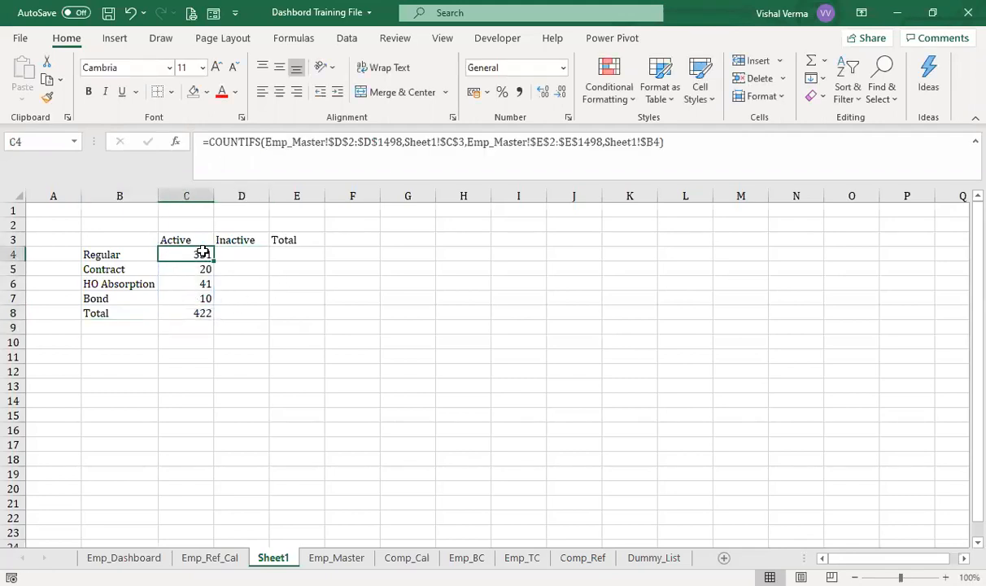
drag(693, 140, 154, 144)
key(ctrl+c)
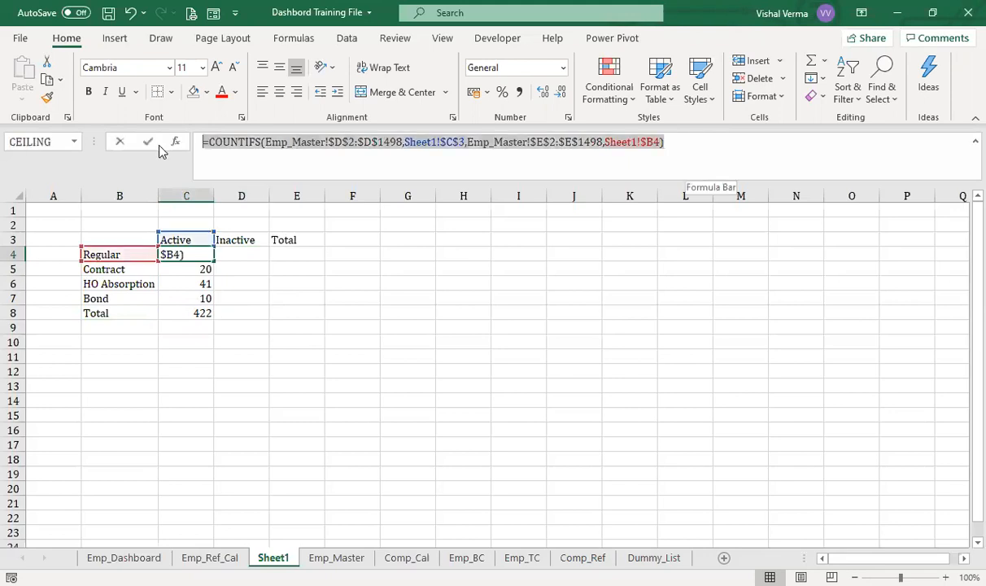
key(Escape)
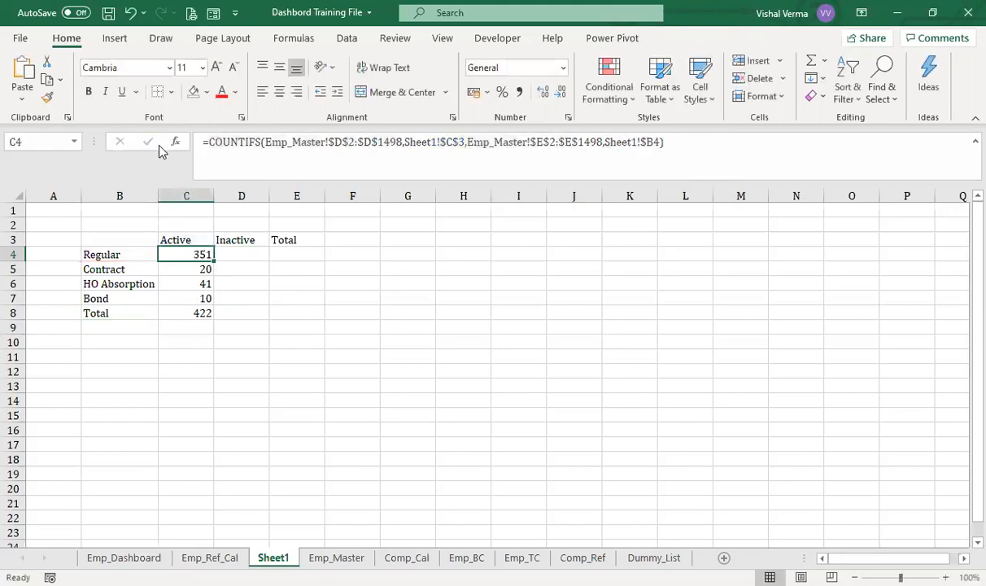
click(244, 252)
click(227, 144)
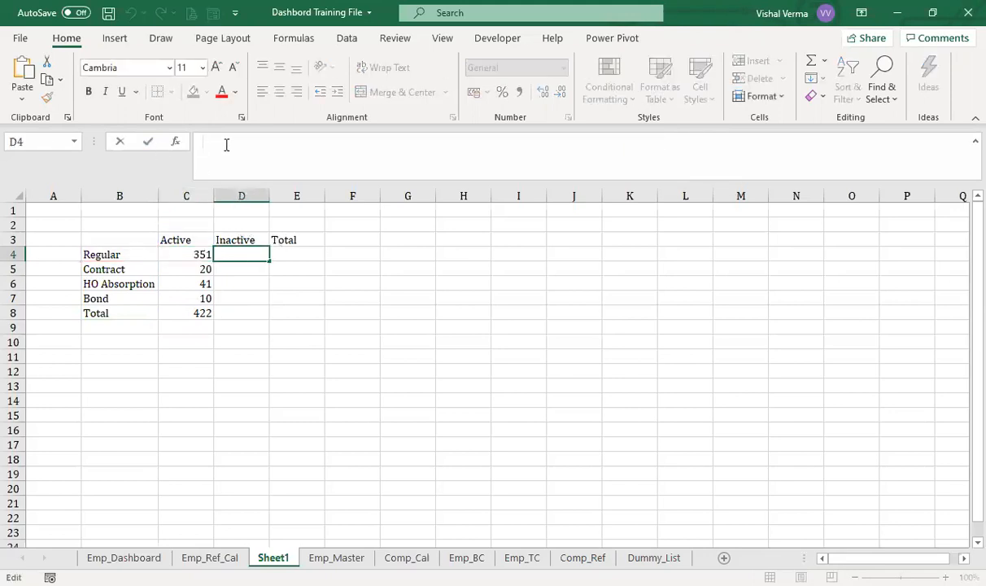
key(ctrl+v)
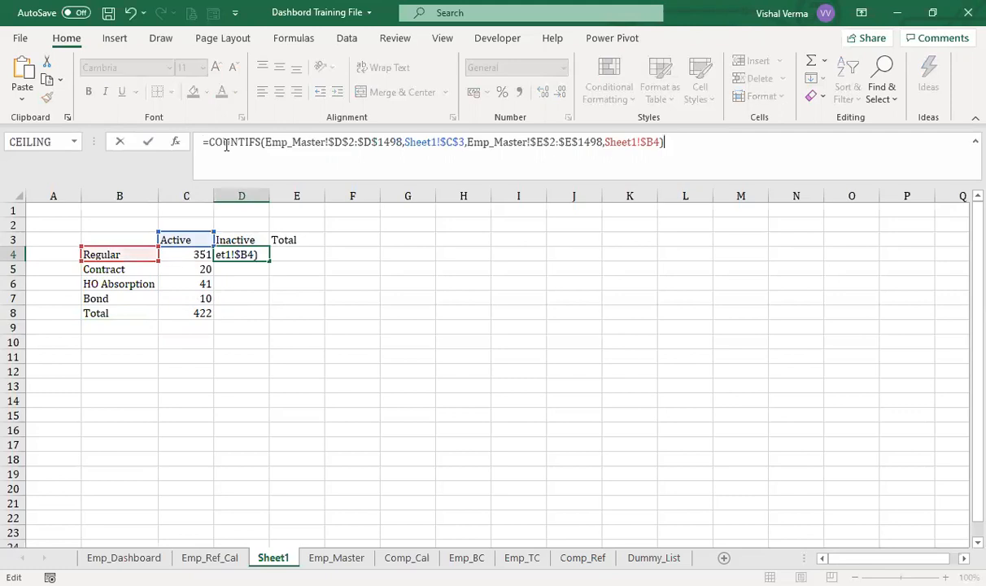
Change the first criterion in the D4 formula to Sheet1!$D$3 and fill the formula down to D8.
click(454, 142)
key(BackSpace)
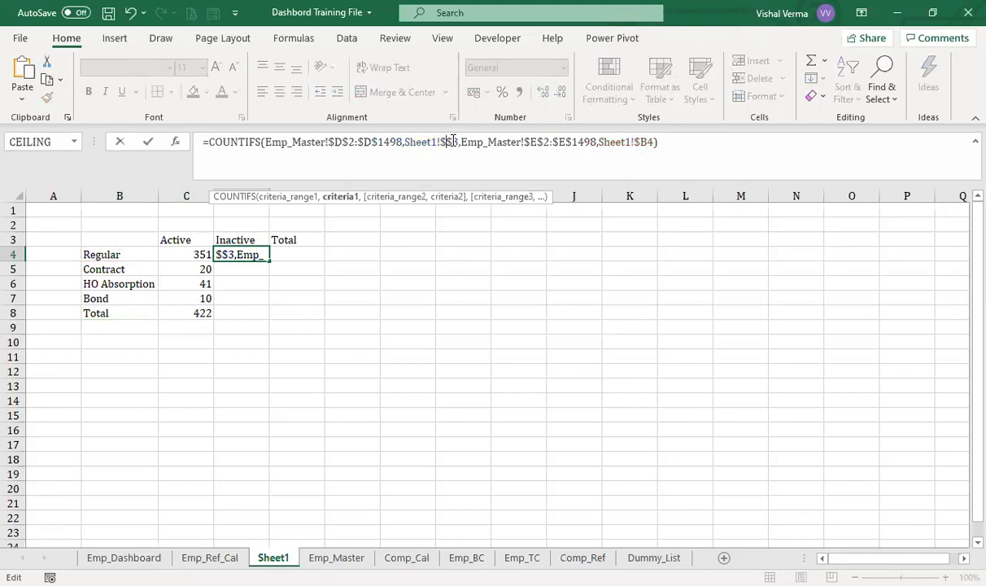
text(D)
key(Return)
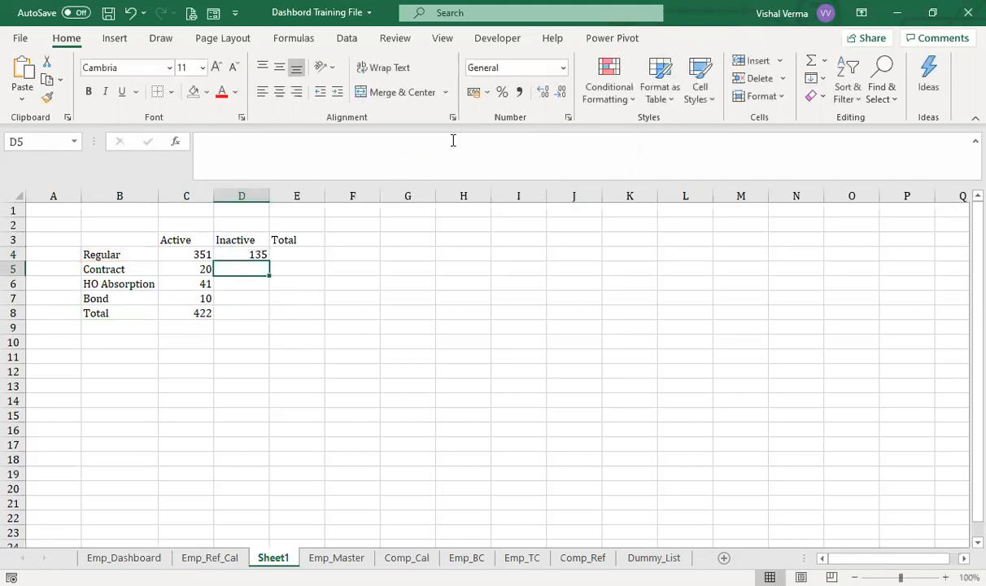
click(249, 253)
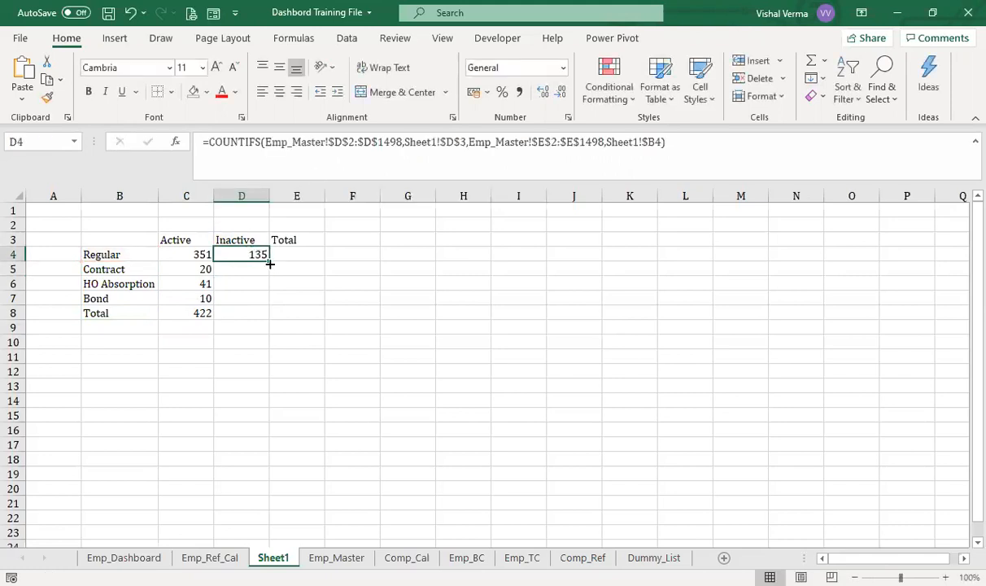
drag(267, 267, 270, 320)
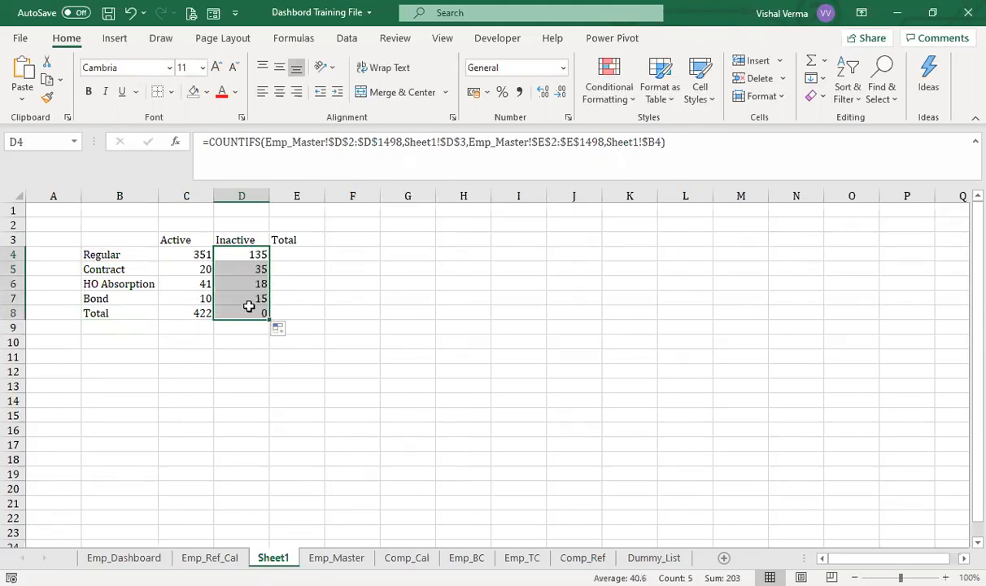
Replace the formula in D8 by filling the C8 SUM formula across to the Inactive column.
click(249, 310)
click(200, 312)
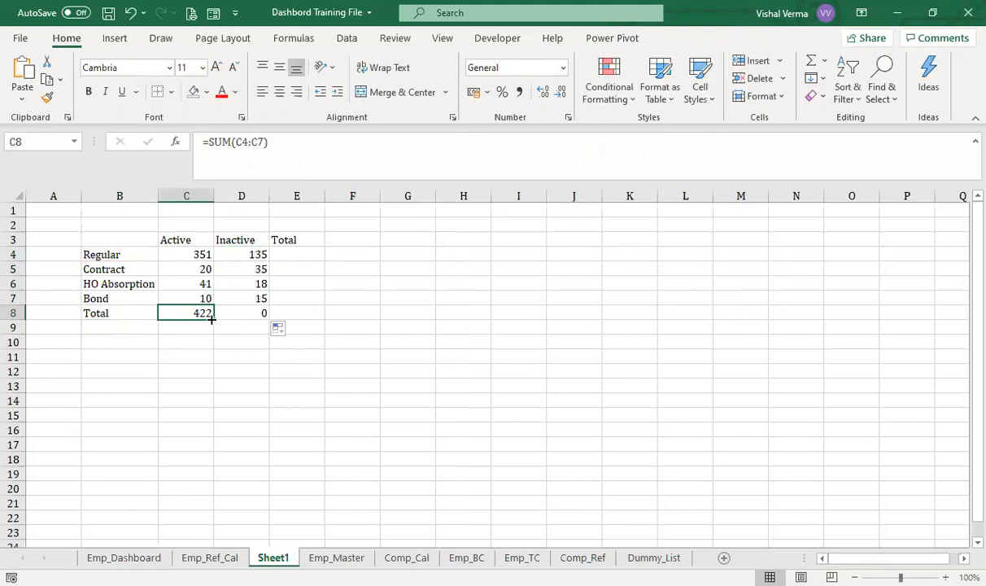
drag(215, 319, 270, 319)
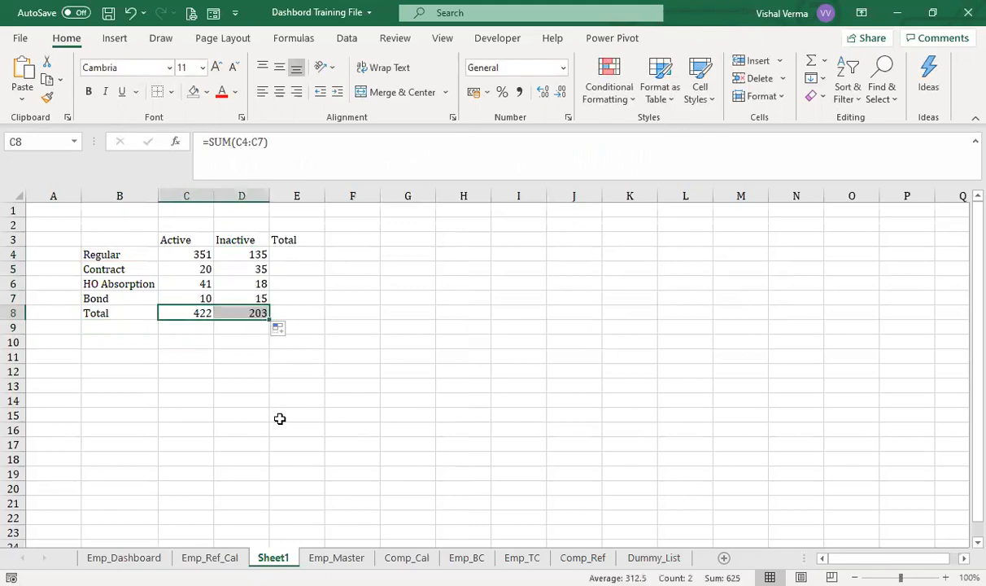
Enter =C4+D4 in E4 and fill it down to E8 to total each row.
click(301, 254)
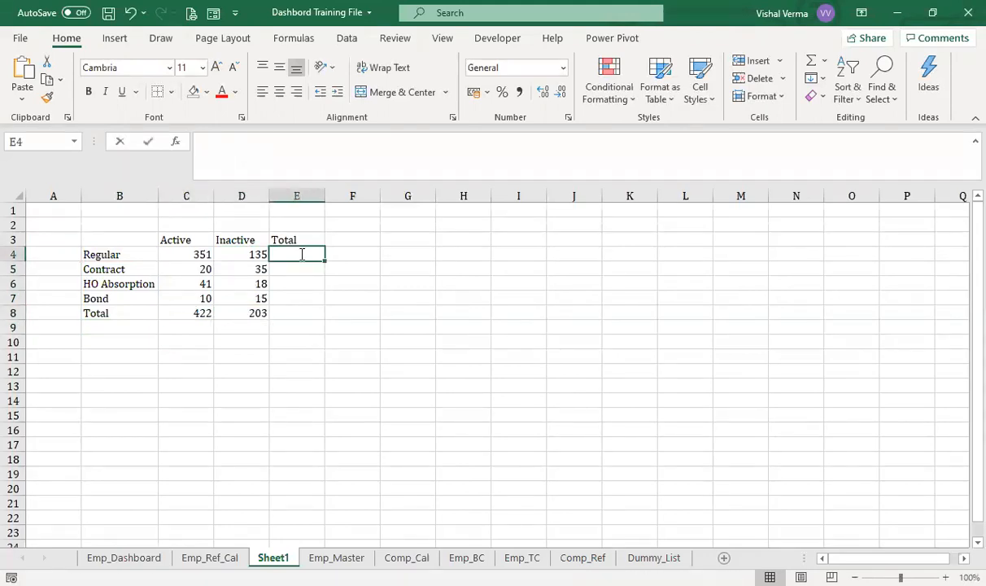
text(=)
key(Left)
key(Left)
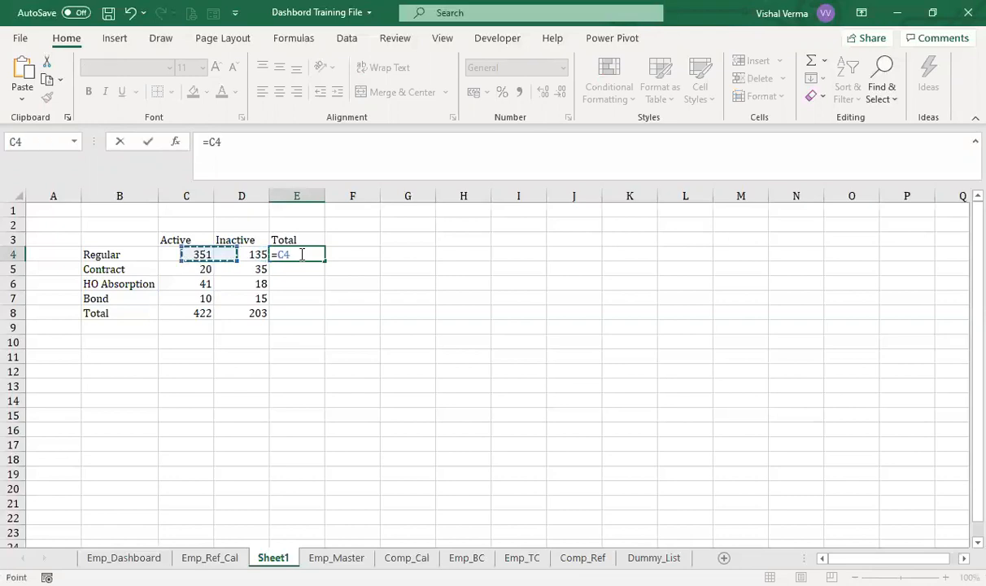
text(+)
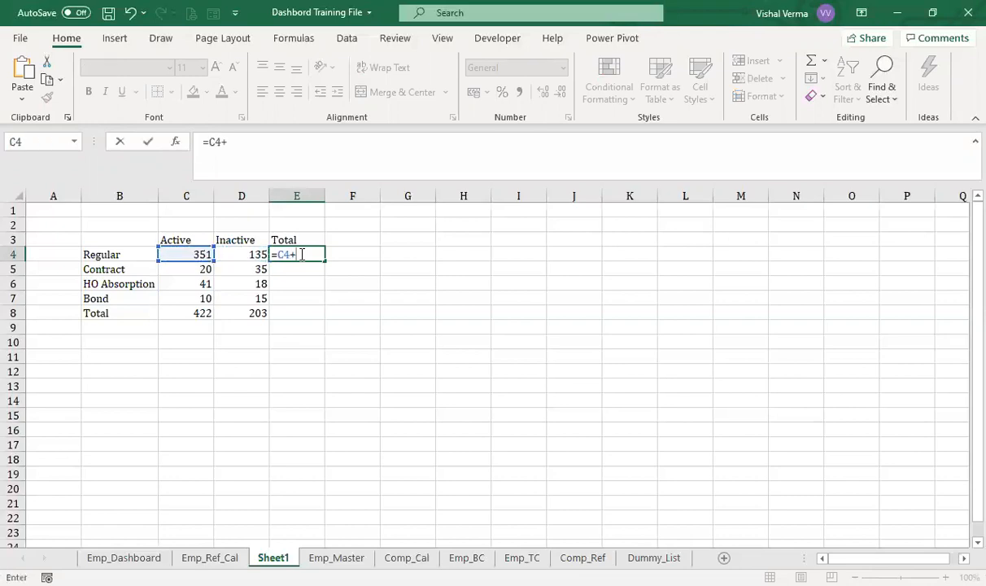
key(Left)
key(Return)
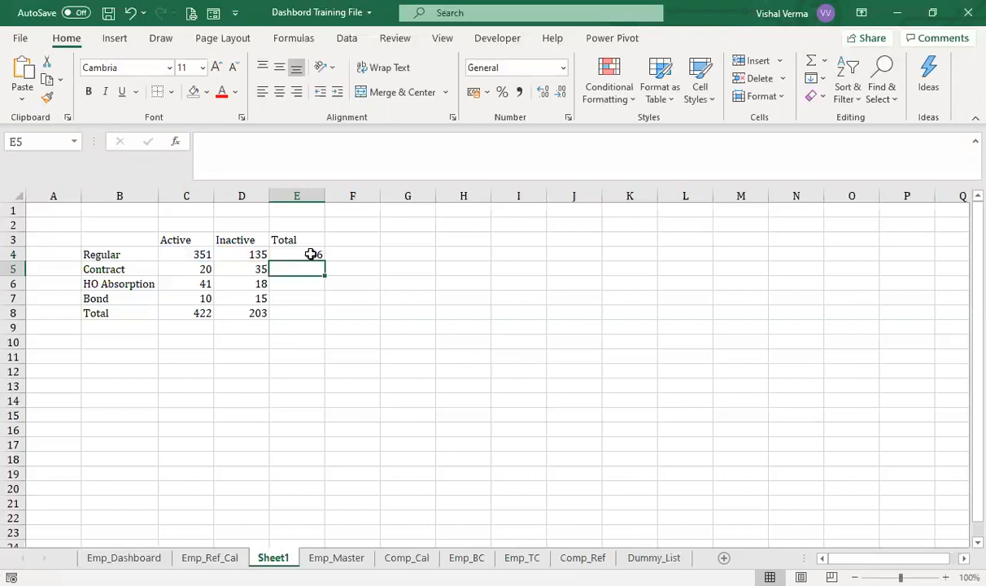
click(314, 253)
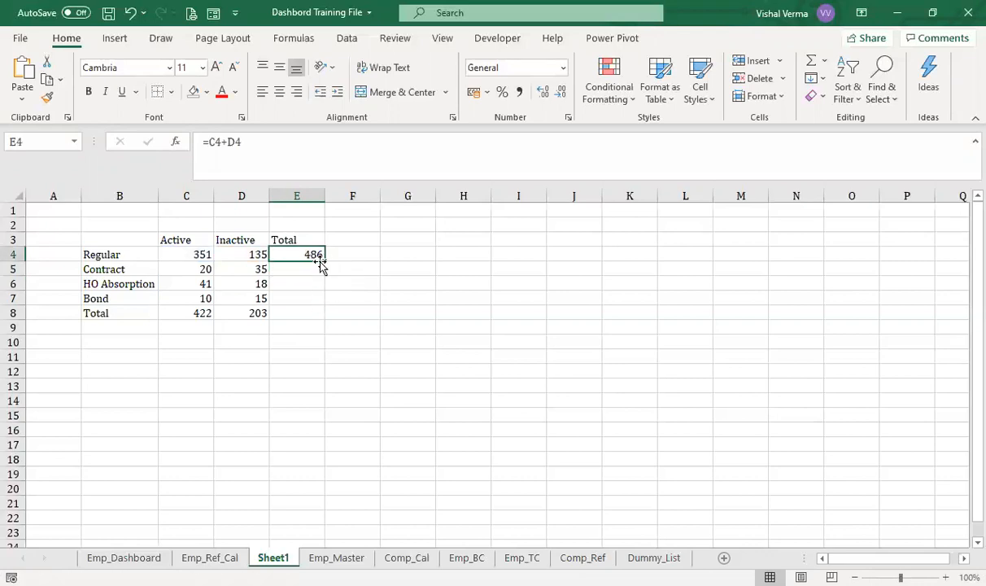
drag(324, 262, 324, 319)
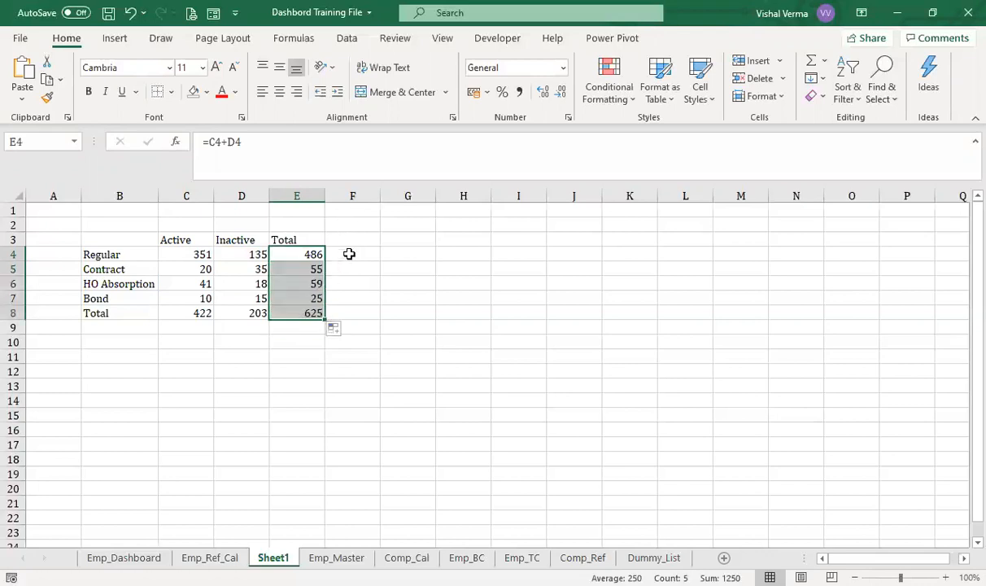
Add the heading "% Active of Total" in F3 and start a formula in F4.
click(363, 241)
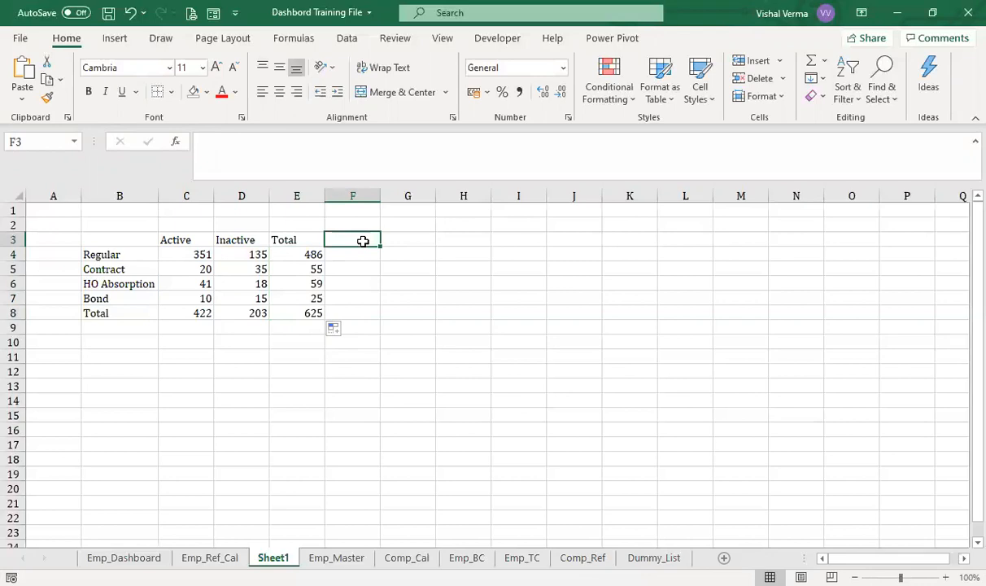
text(S)
key(BackSpace)
text(%)
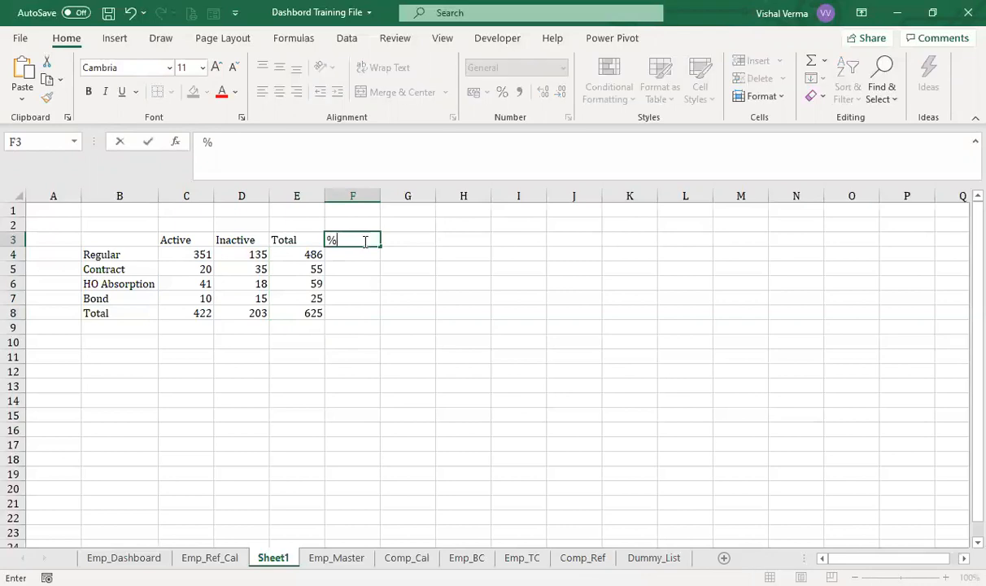
text( Active of Total)
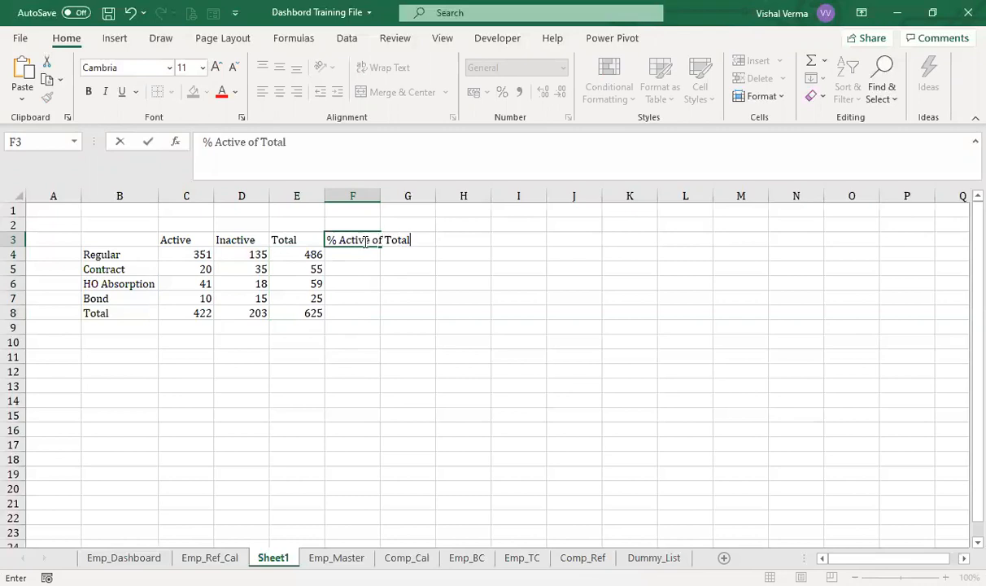
key(Return)
text(=)
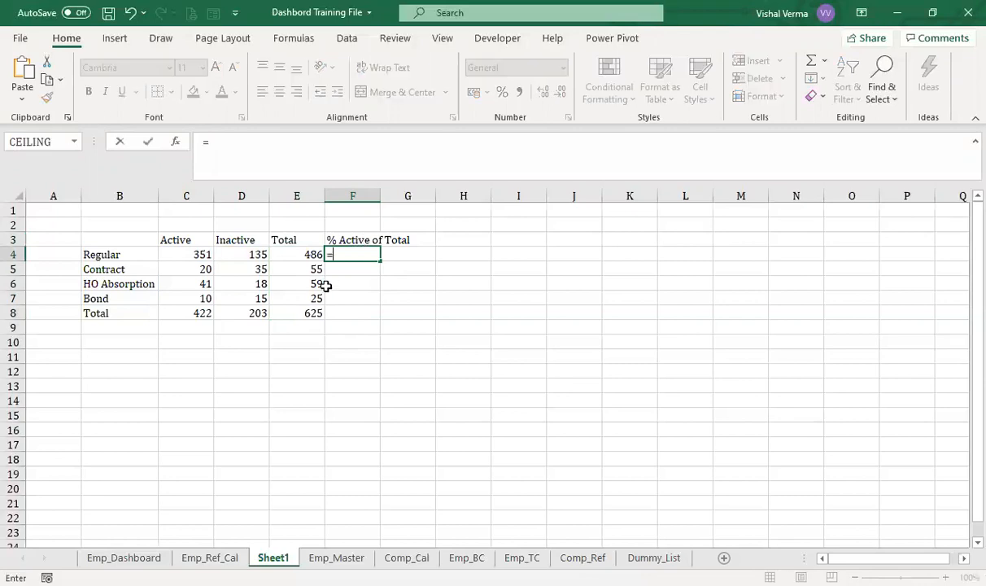
key(Left)
text(/)
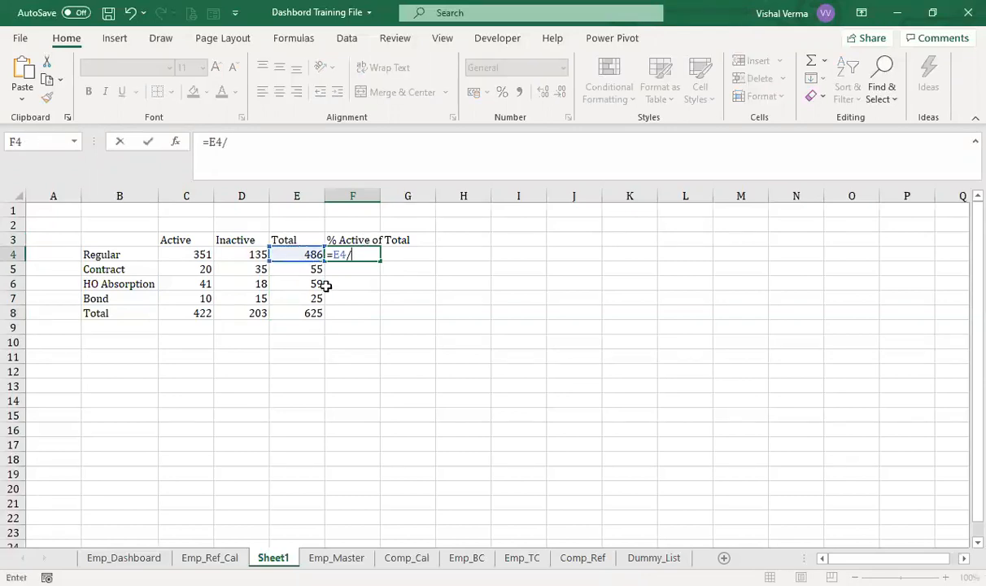
key(Left)
key(Left)
key(Left)
key(Left)
key(Right)
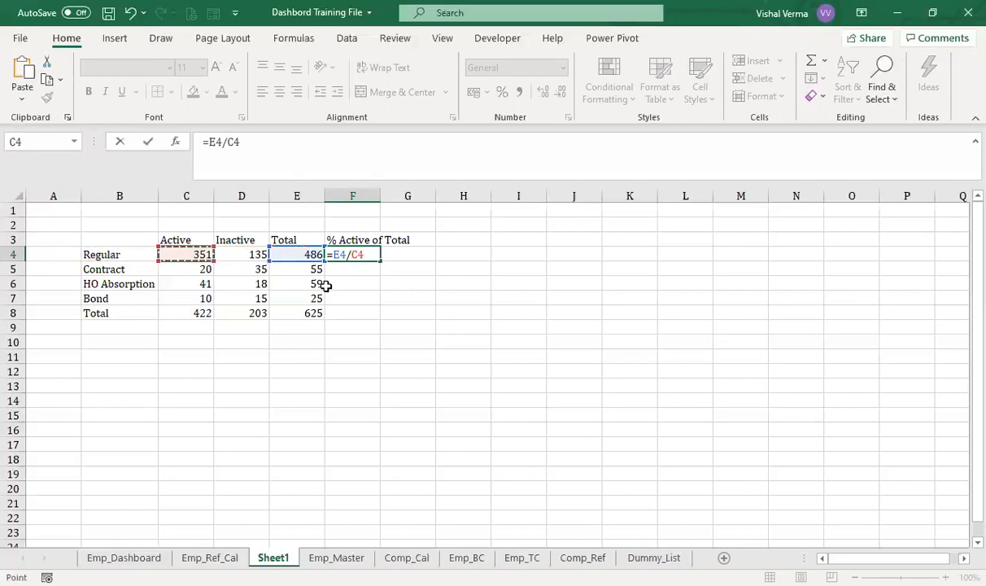
key(BackSpace)
key(BackSpace)
key(BackSpace)
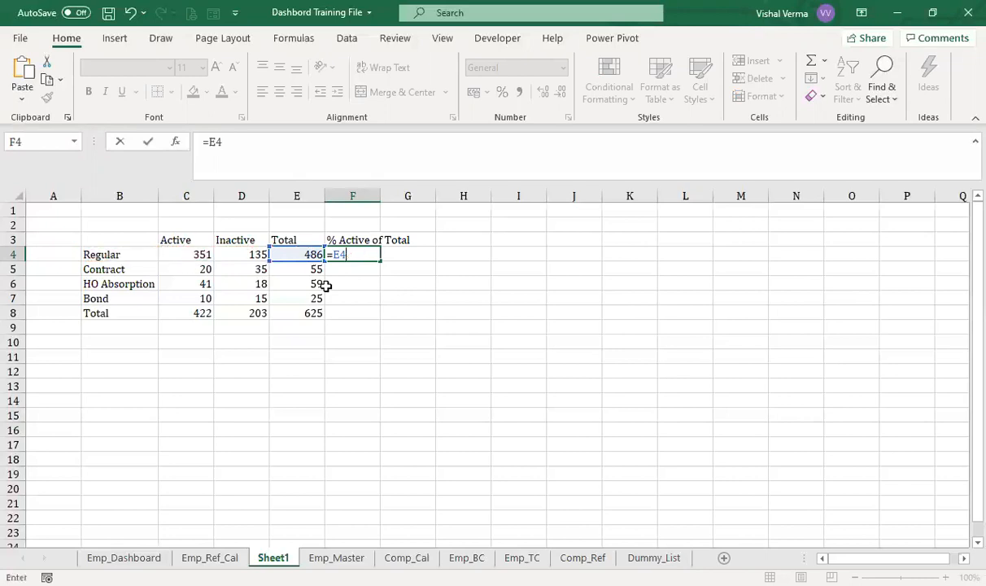
key(BackSpace)
key(BackSpace)
Complete the F4 formula as =C4/E4 to divide the Regular active count by its total.
click(197, 256)
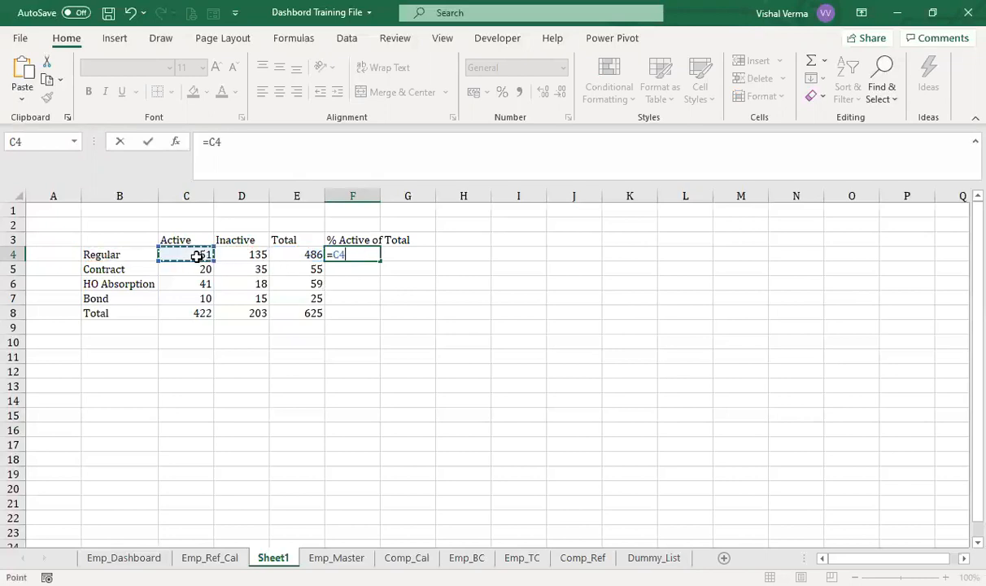
text(/E4)
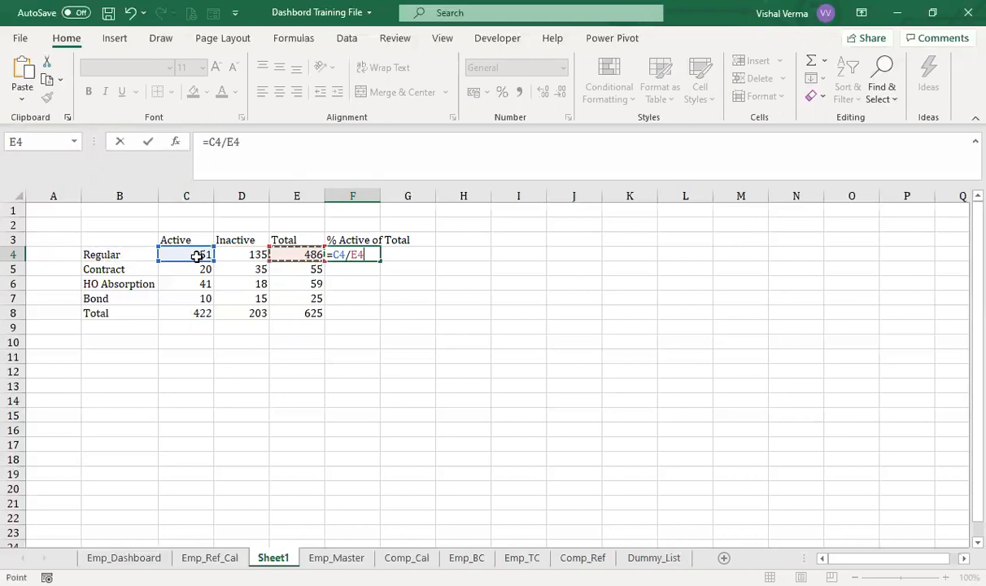
key(Return)
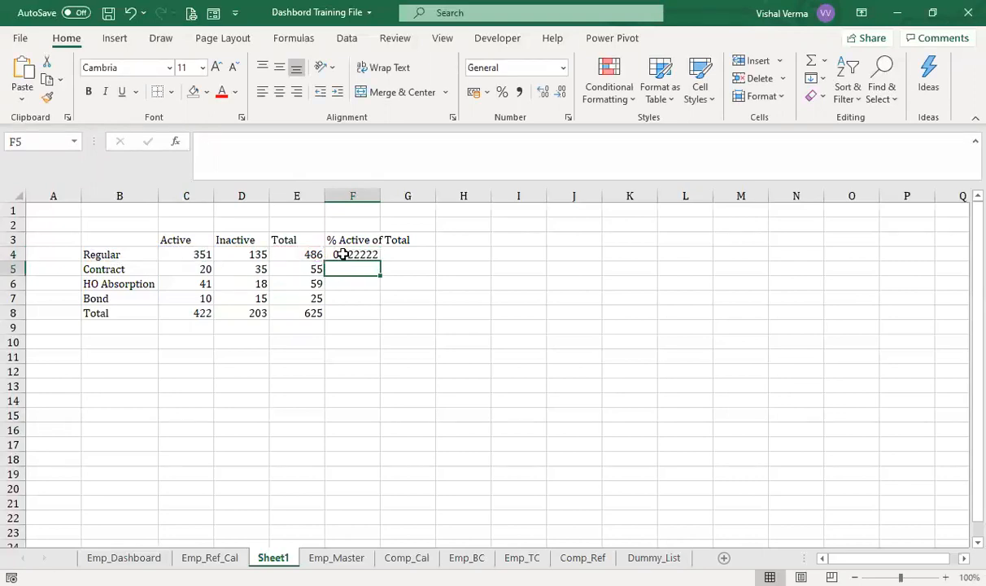
Format the F4 ratio as a percentage and fill it down to F7 for the other employment types.
click(336, 254)
click(502, 95)
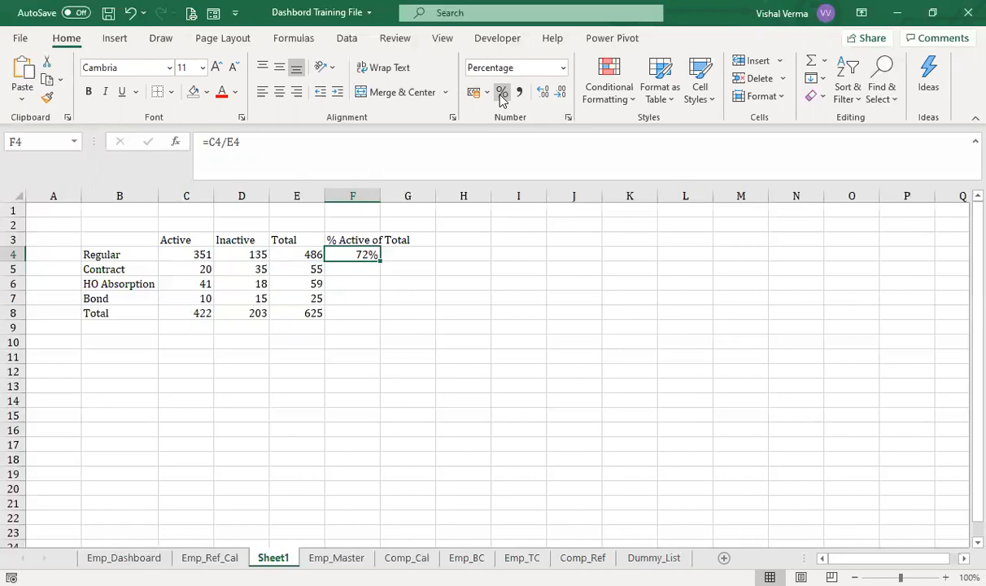
drag(381, 261, 381, 304)
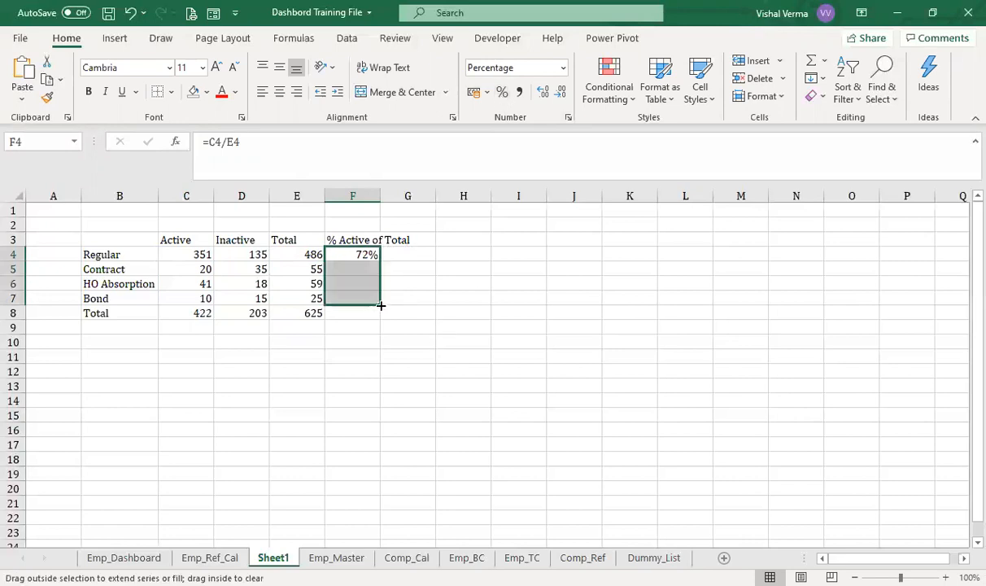
Lock the Total column in the F4 formula as =C4/$E4 and refill it down to F7.
click(362, 254)
click(235, 141)
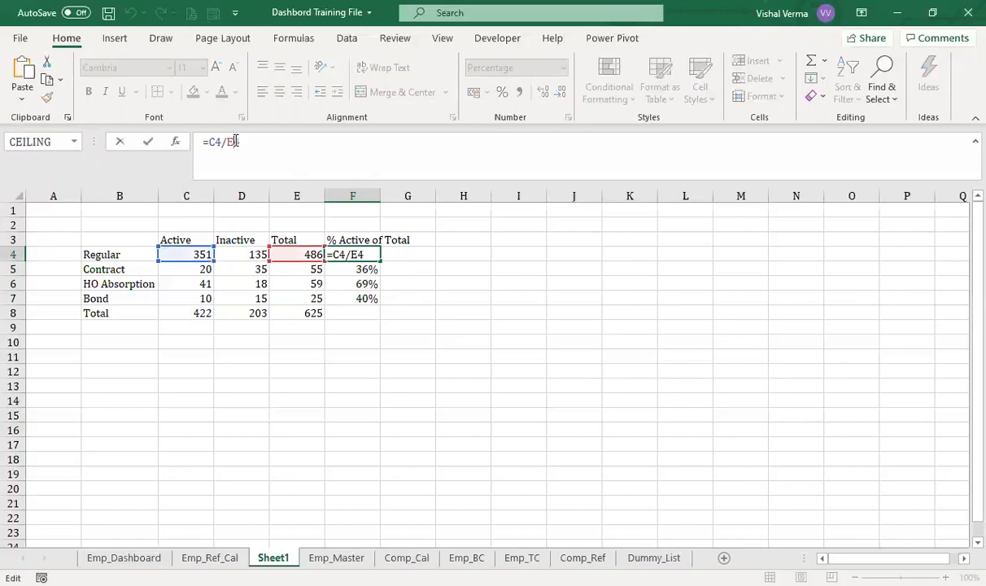
key(F4)
key(F4)
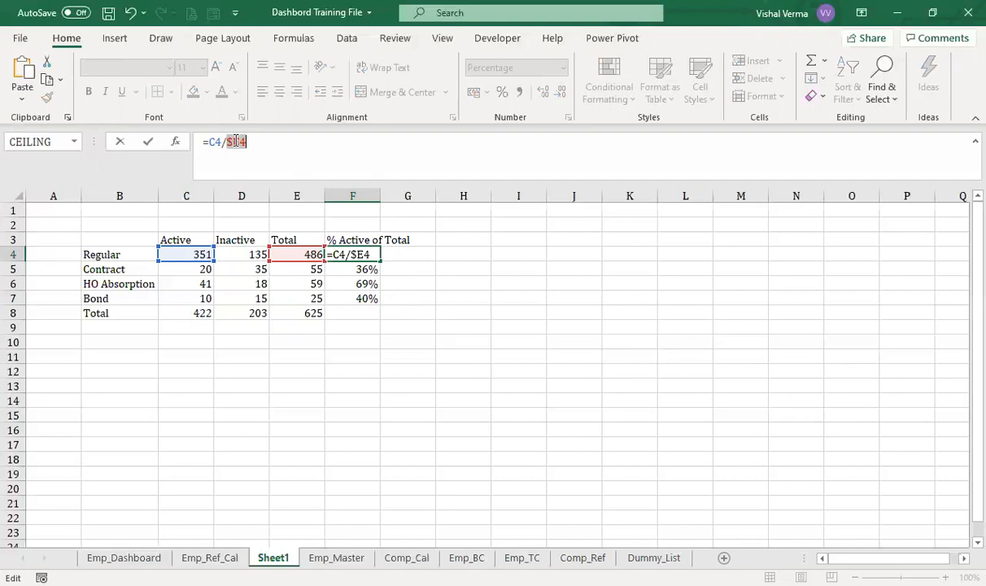
key(Return)
click(366, 254)
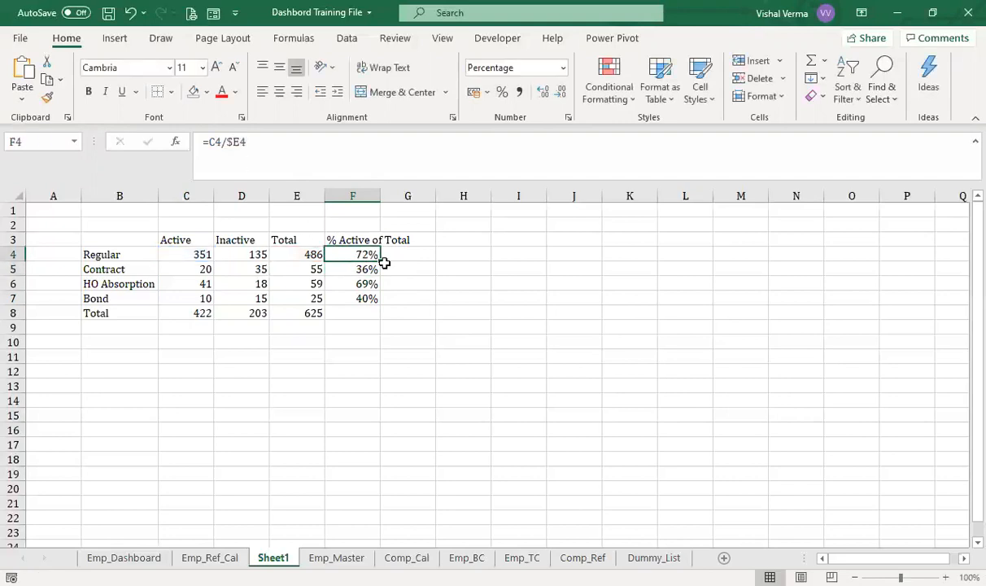
drag(381, 263, 376, 301)
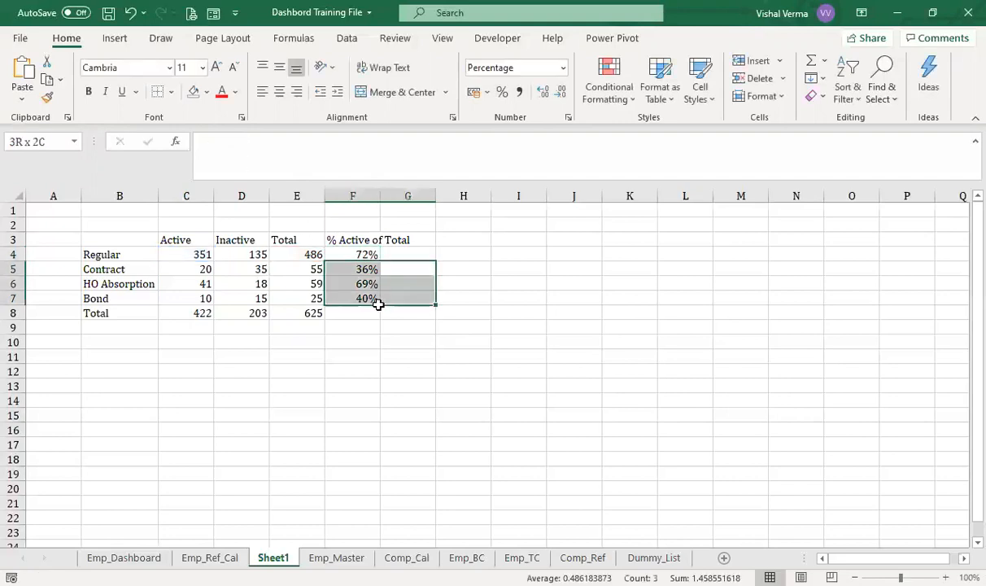
click(365, 255)
drag(381, 260, 381, 304)
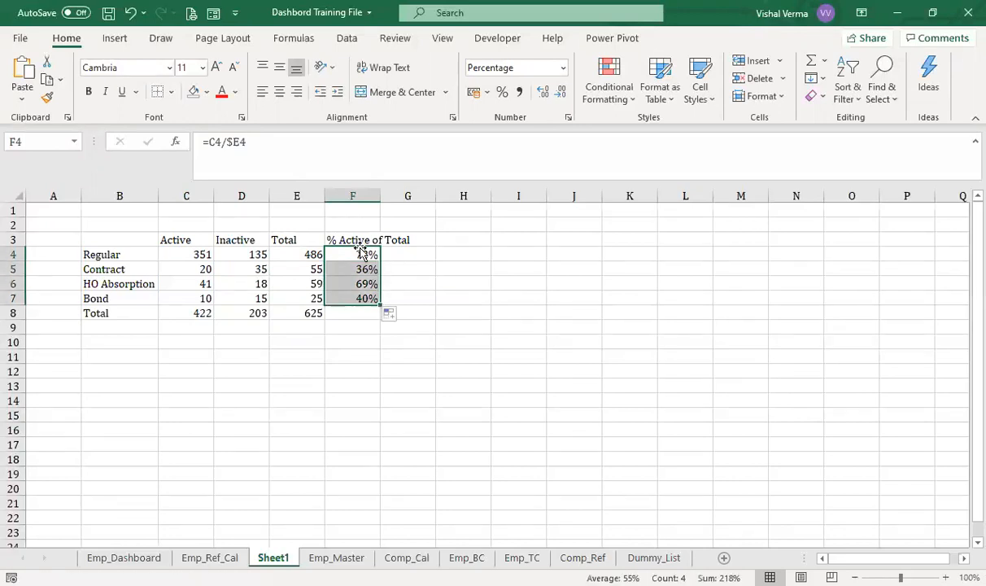
Fill the F4 percentage formula across to G4 and down to G7 for the inactive share of each type.
click(361, 253)
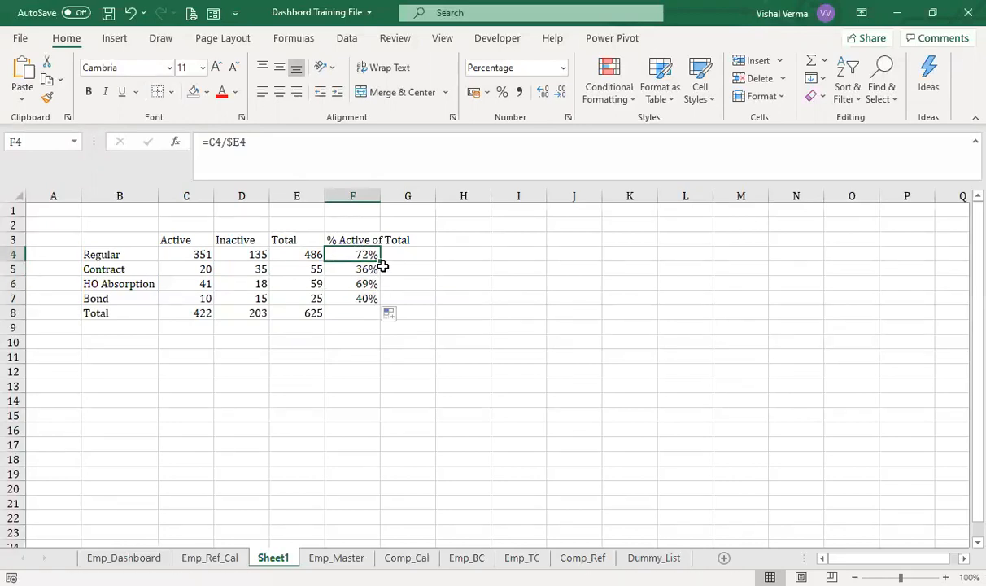
drag(380, 260, 431, 257)
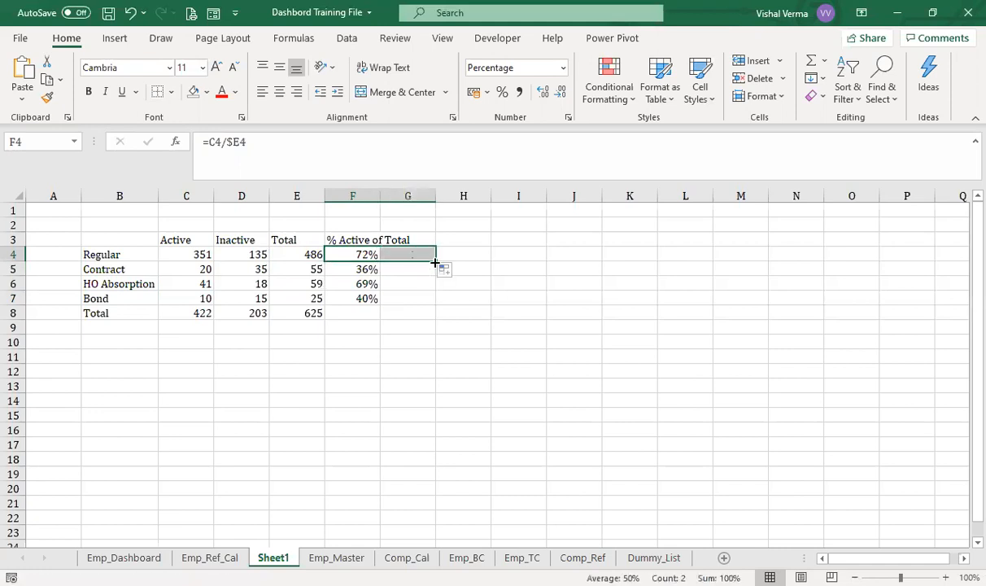
click(427, 256)
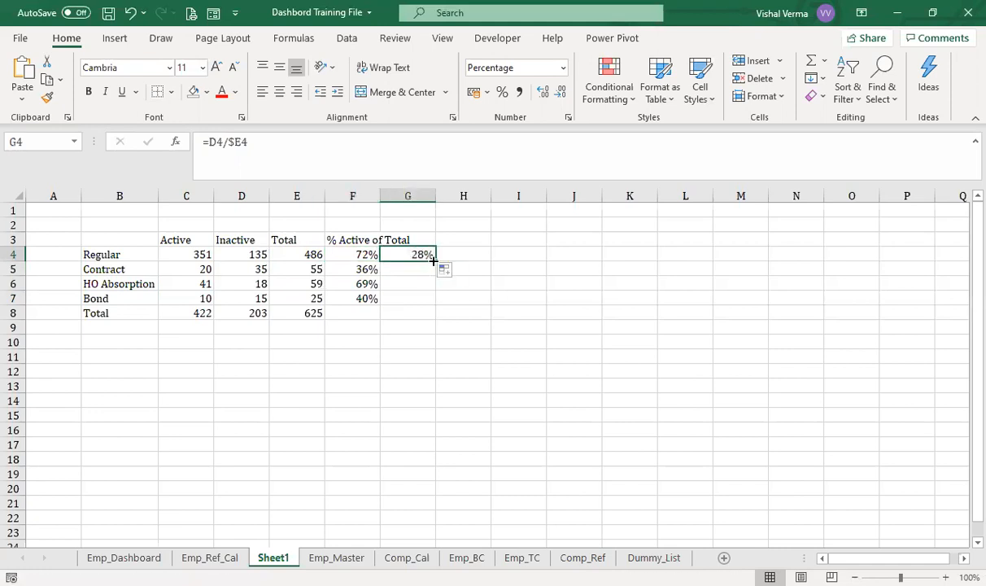
drag(436, 261, 436, 304)
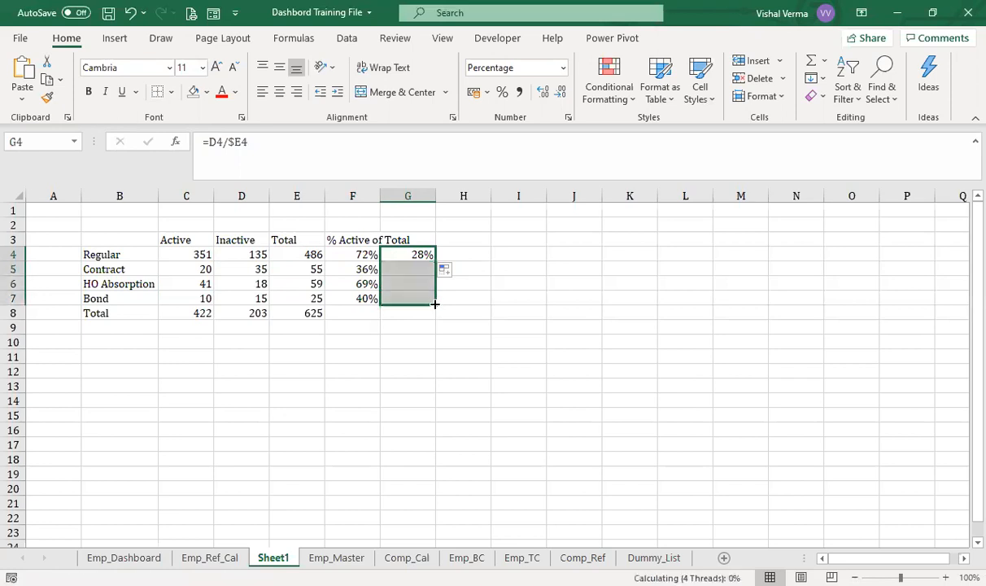
drag(361, 253, 360, 298)
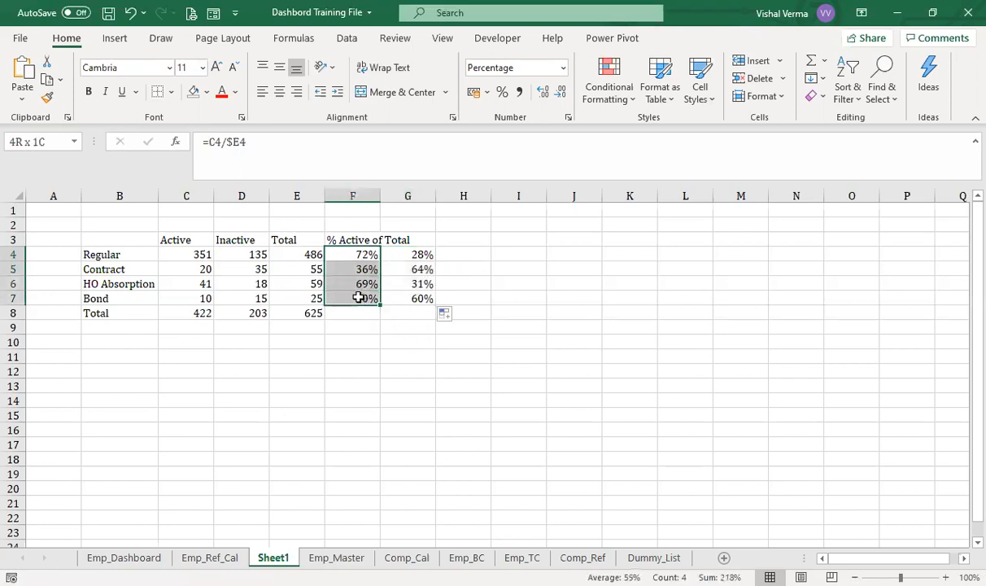
drag(358, 253, 419, 257)
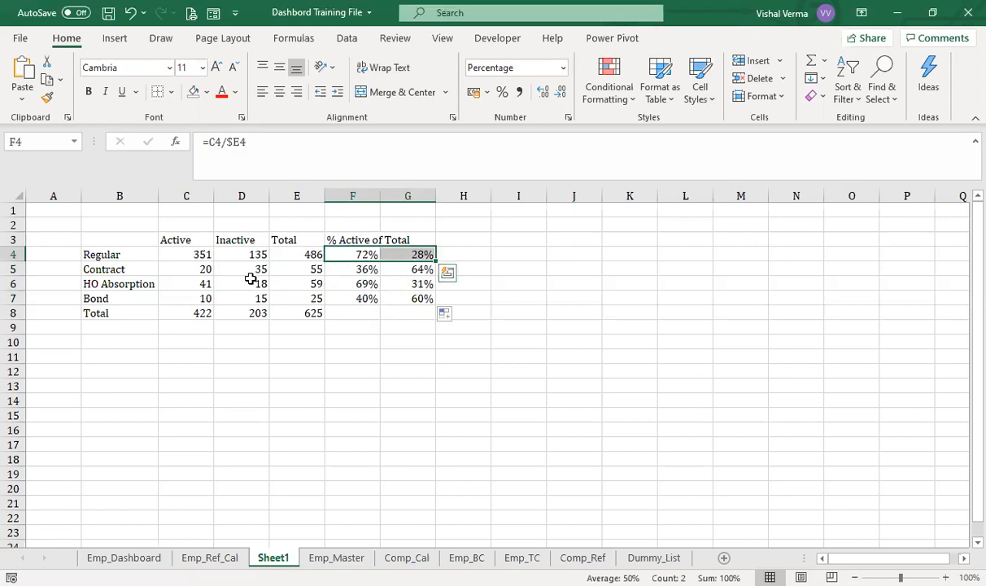
Add the label "Total Regular" in B11 and enter =C4+C6+C7 in C11.
click(141, 353)
text(Total Regular)
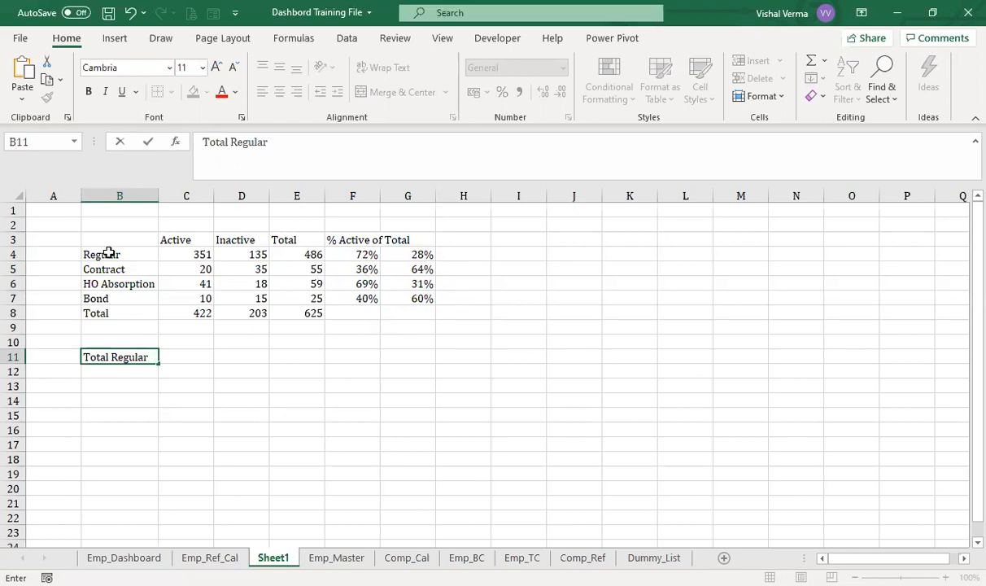
click(194, 358)
text(=)
key(Up)
key(Up)
key(Up)
key(Up)
key(Up)
key(Up)
key(Up)
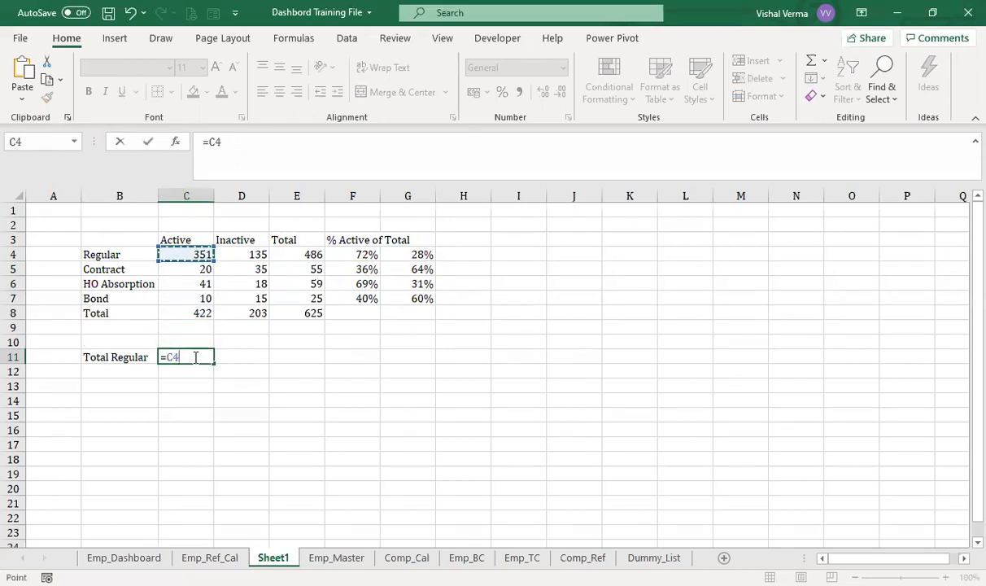
text(+)
key(Up)
key(Up)
key(Up)
key(Up)
key(Up)
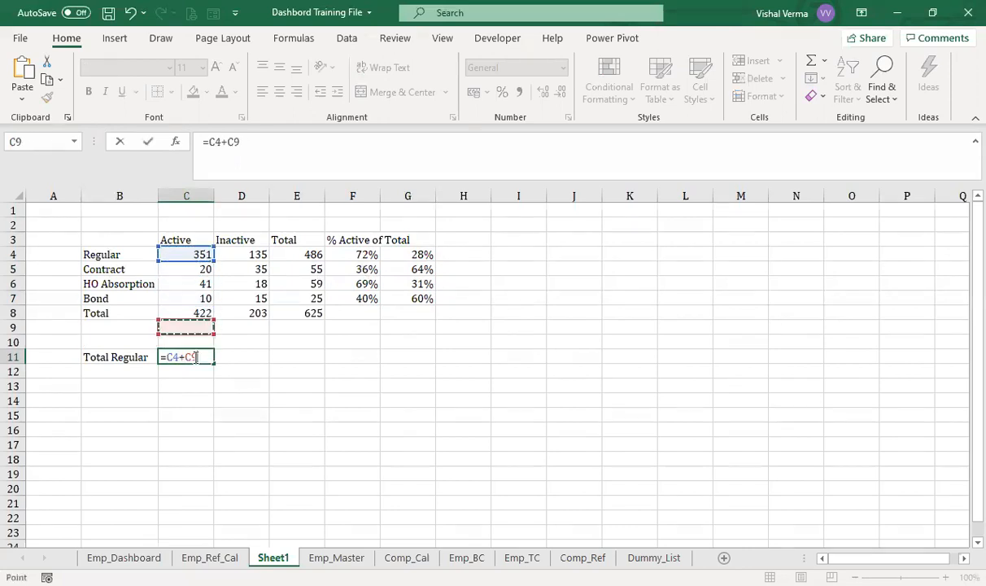
text(+)
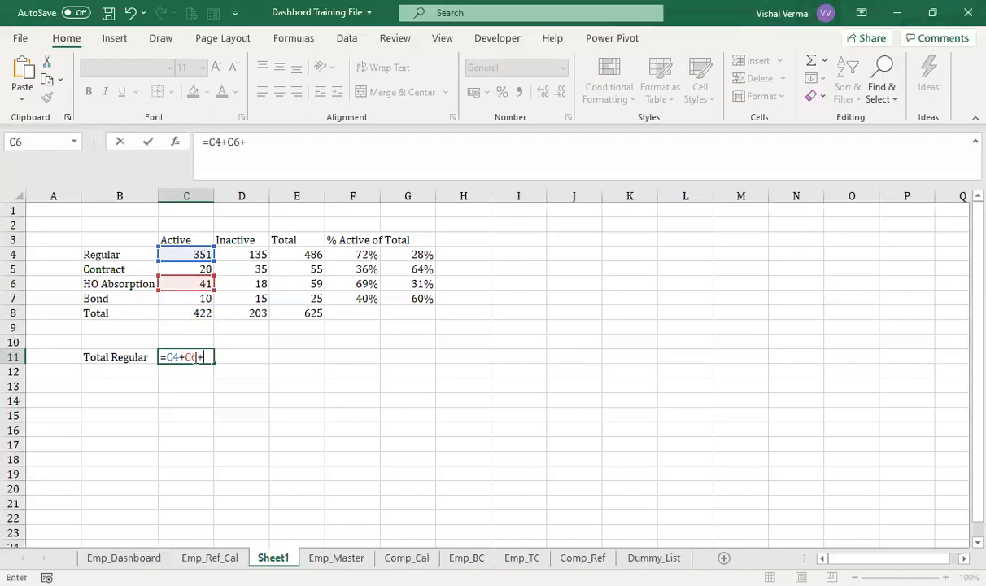
key(Up)
key(Up)
key(Up)
key(Up)
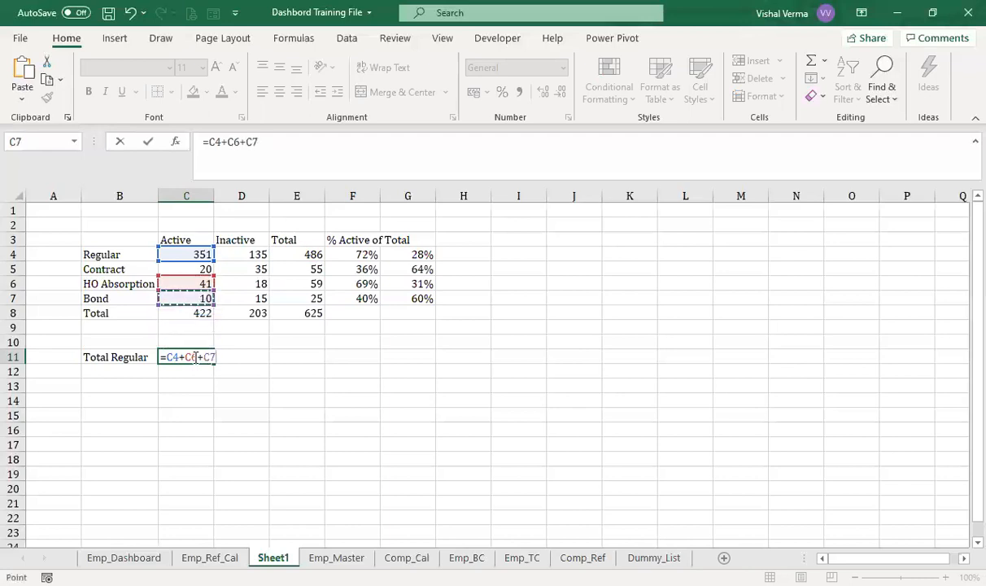
text())
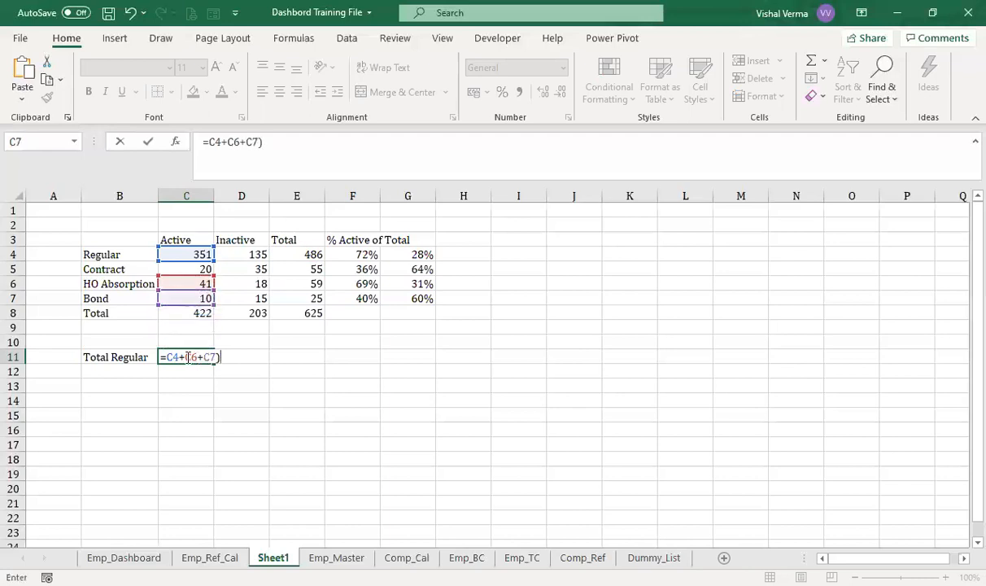
key(Return)
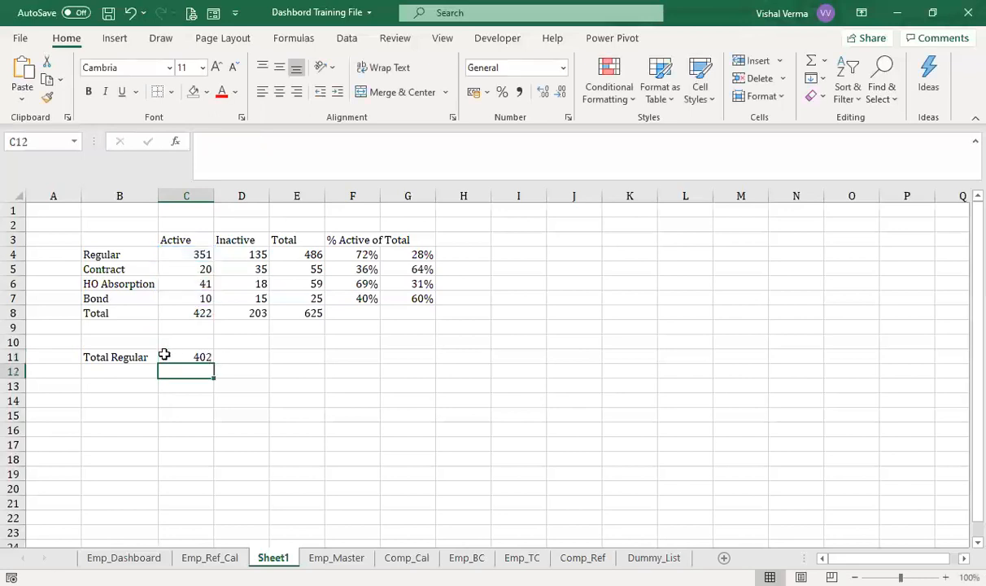
click(185, 355)
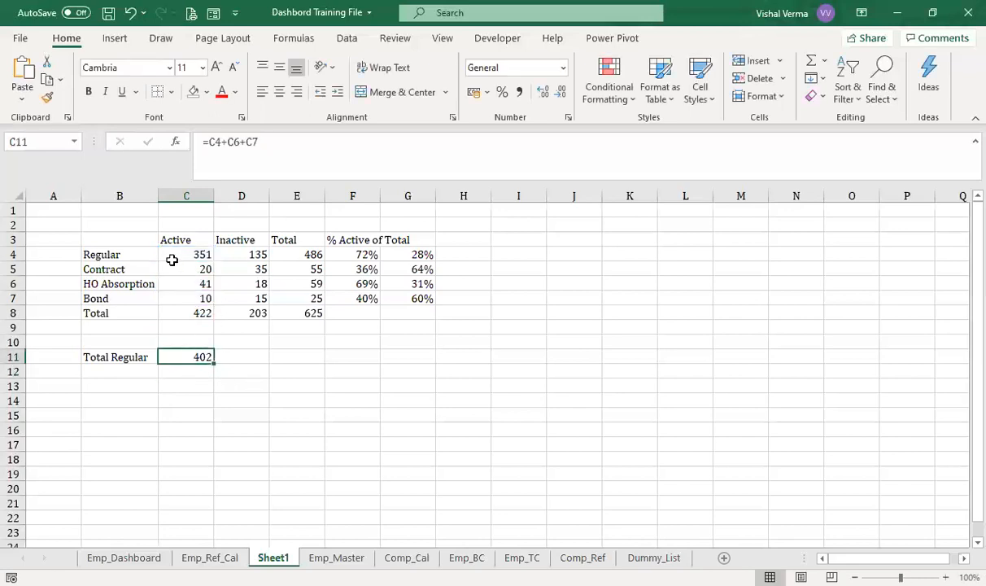
Add the label "Contract" in B12 and enter =C5 in C12 to reference its active count.
click(130, 369)
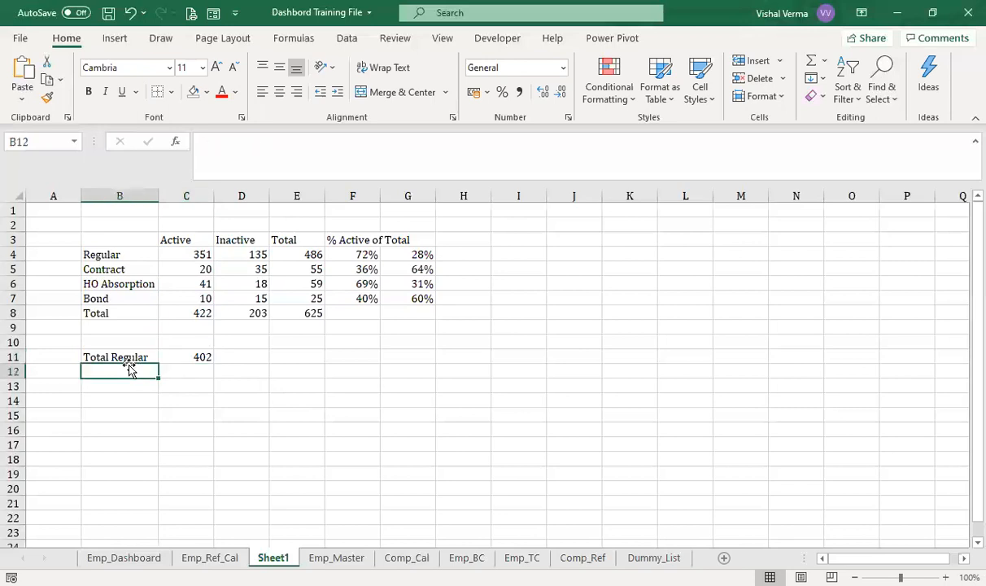
text(Contract)
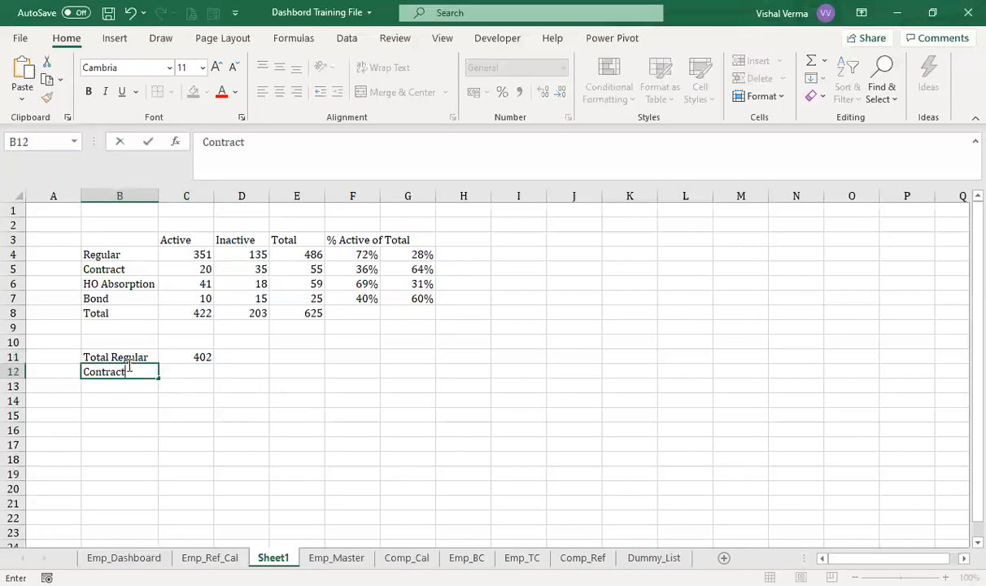
key(Tab)
text(=)
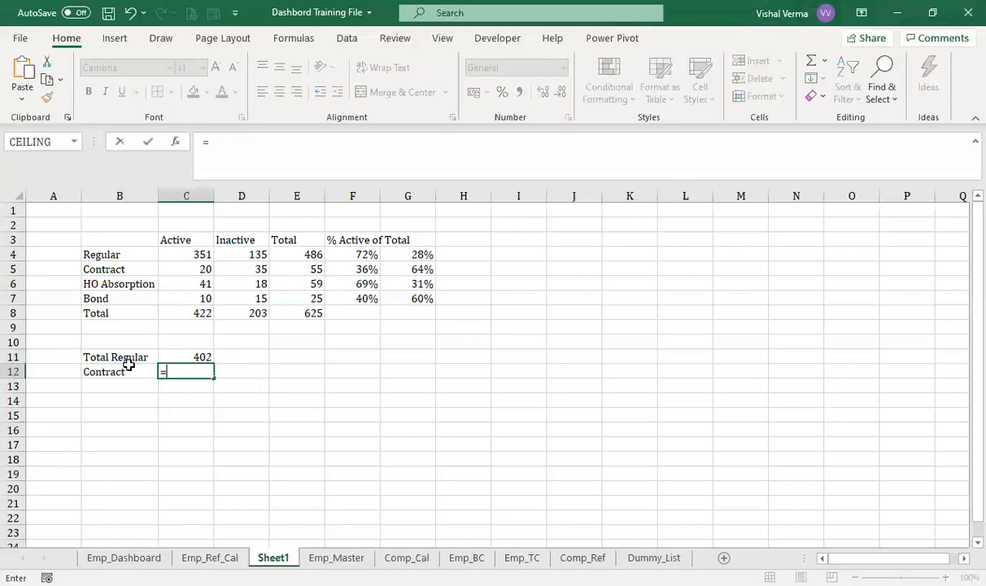
key(Up)
key(Up)
key(Up)
key(Up)
key(Up)
key(Up)
key(Up)
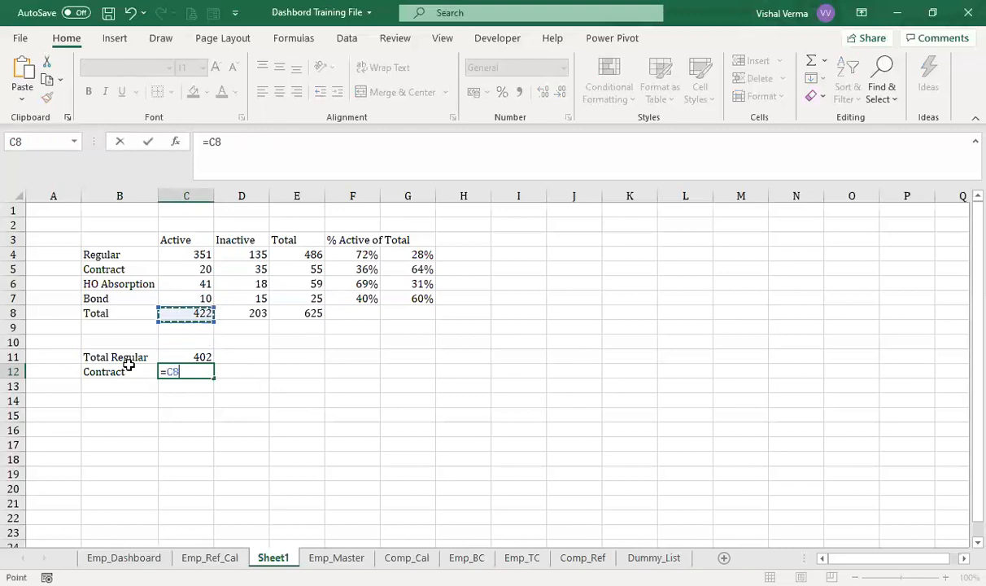
key(Return)
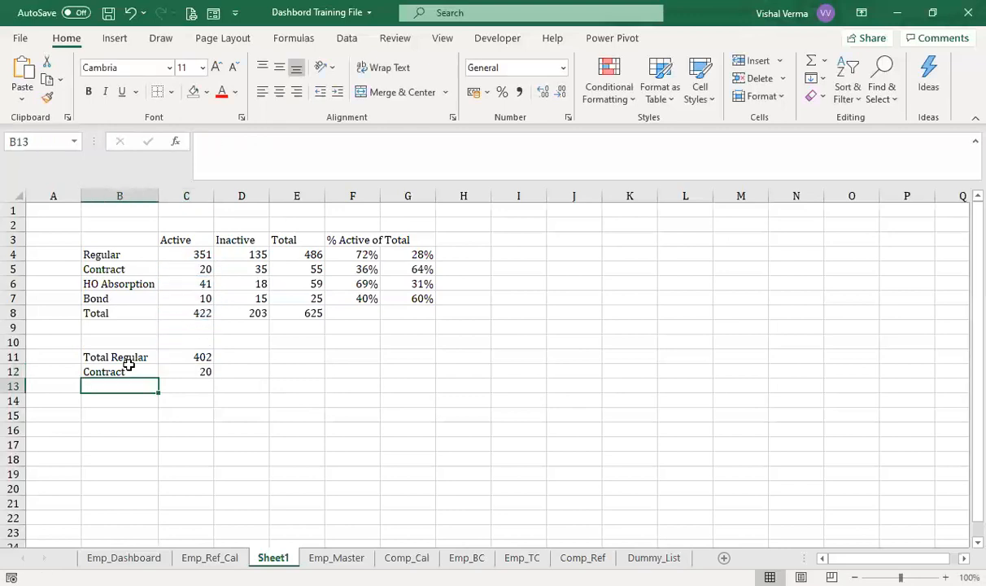
Fill the Total Regular and Contract formulas in C11 and C12 across to column G.
click(200, 359)
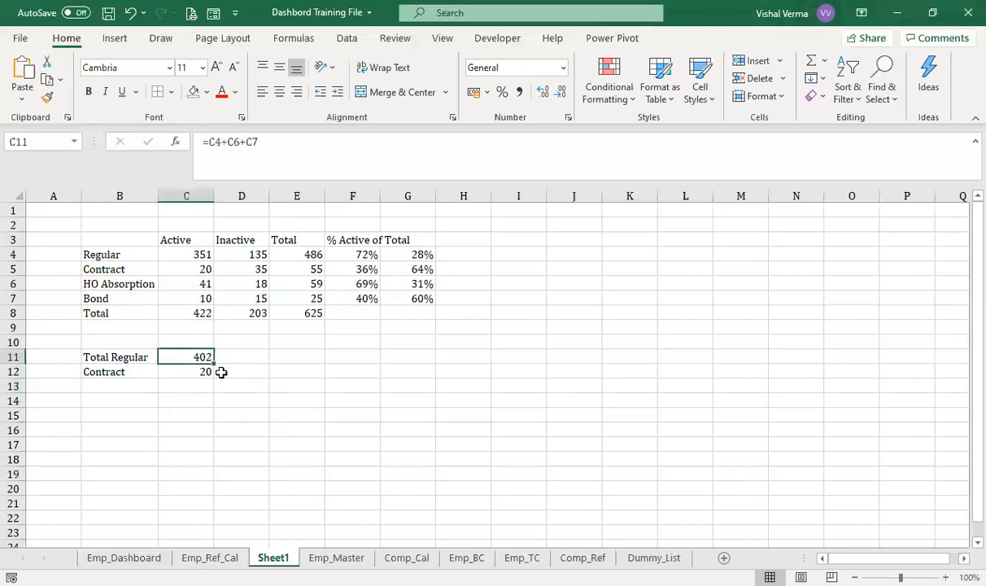
drag(213, 363, 435, 364)
click(200, 371)
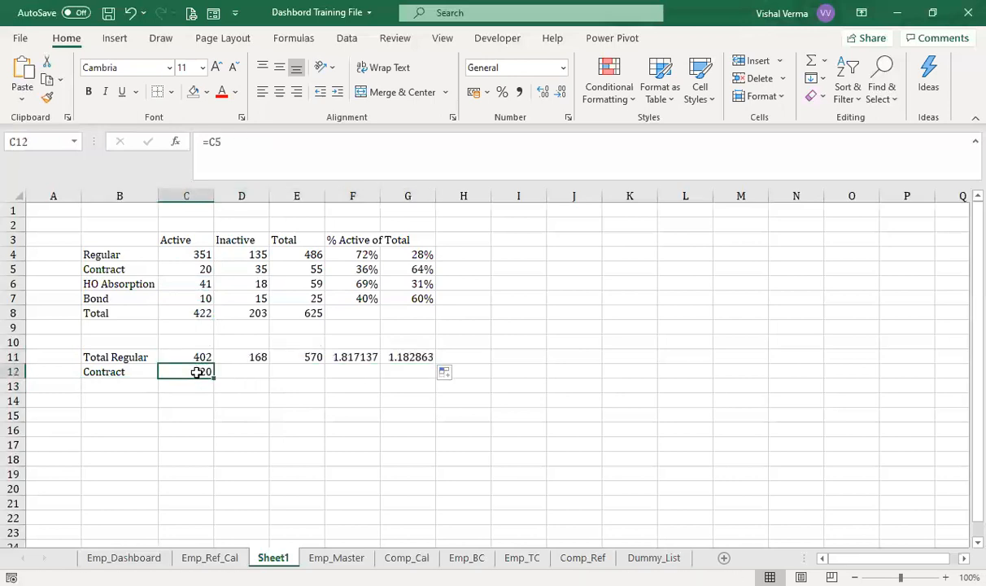
drag(212, 377, 421, 371)
Replace the F11:G12 formulas with the percentage formula copied from F7, filled from F11 across both rows and columns.
click(355, 359)
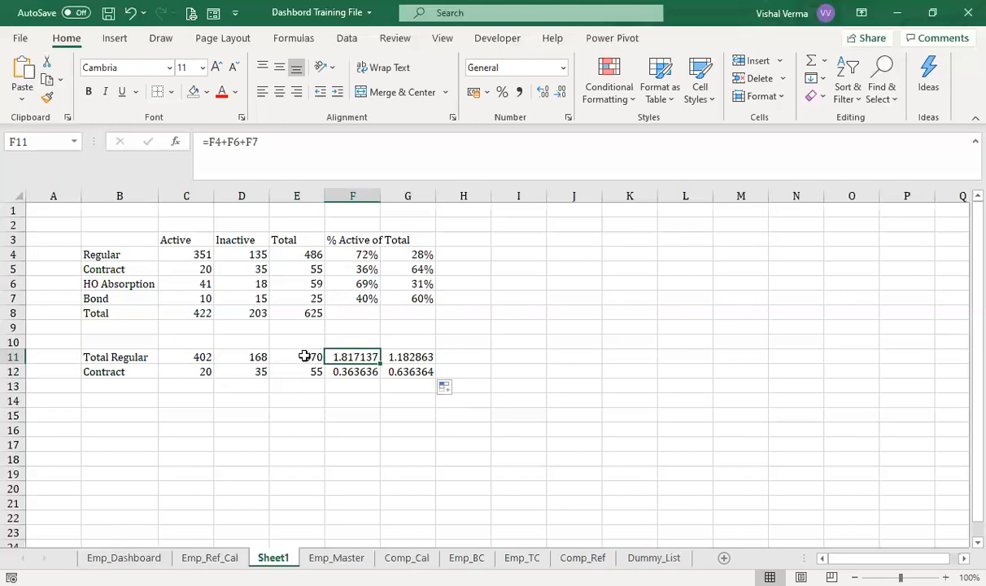
click(352, 297)
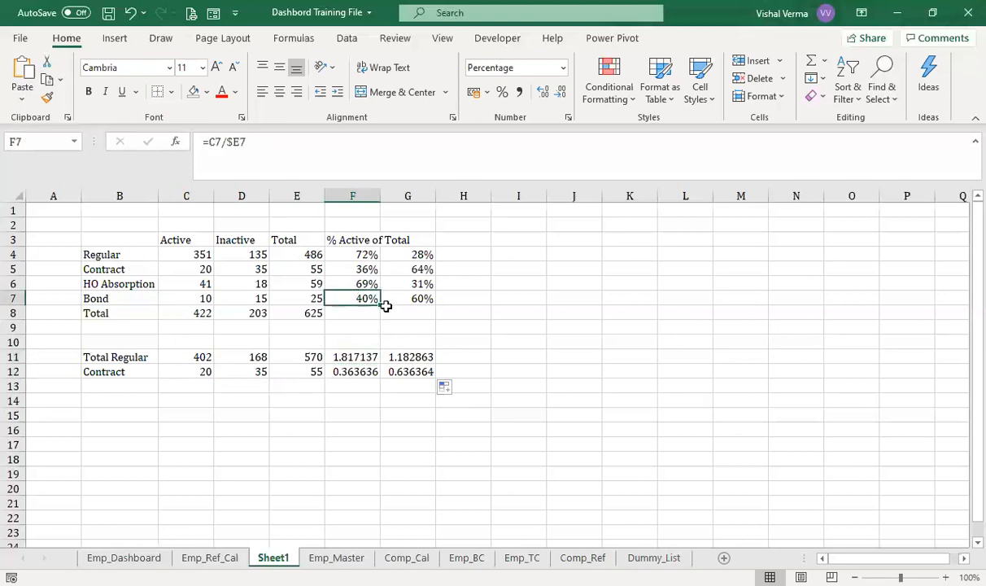
key(ctrl+c)
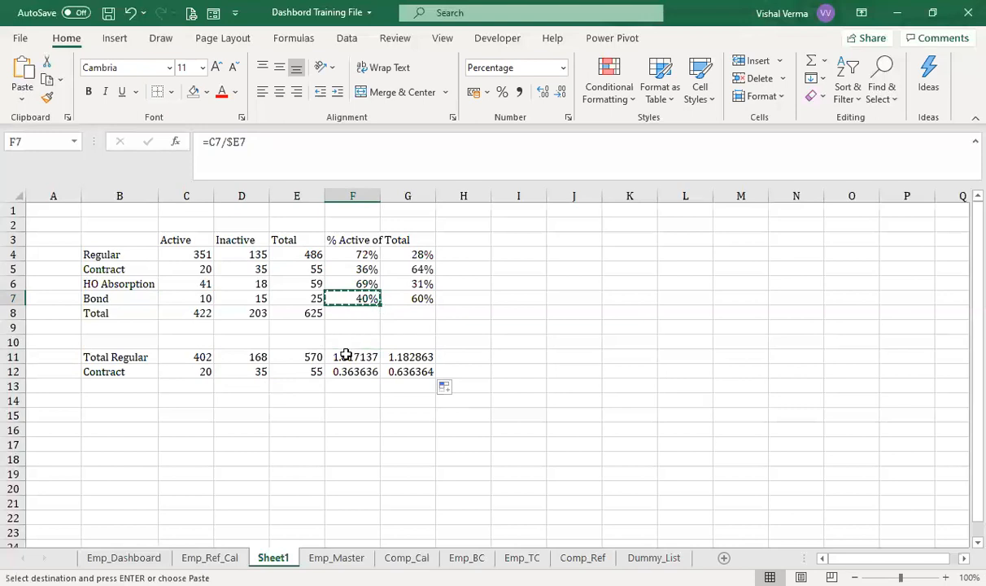
click(346, 354)
key(ctrl+v)
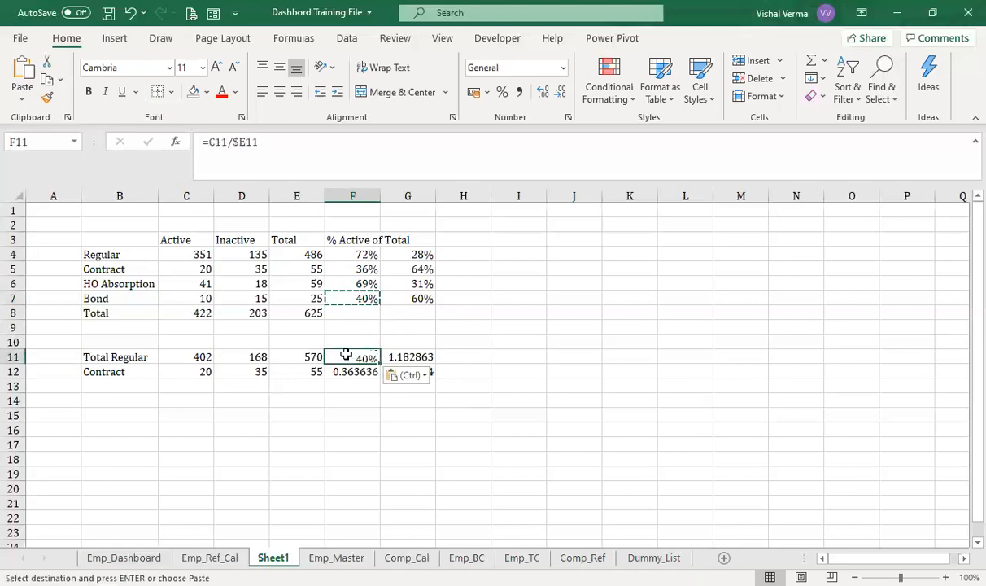
drag(379, 376, 445, 378)
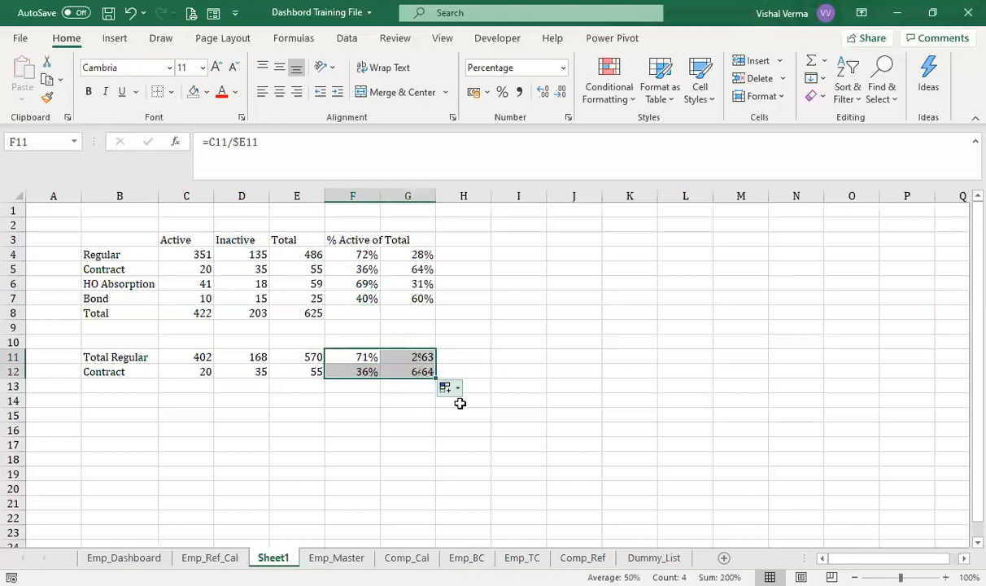
click(459, 401)
click(361, 358)
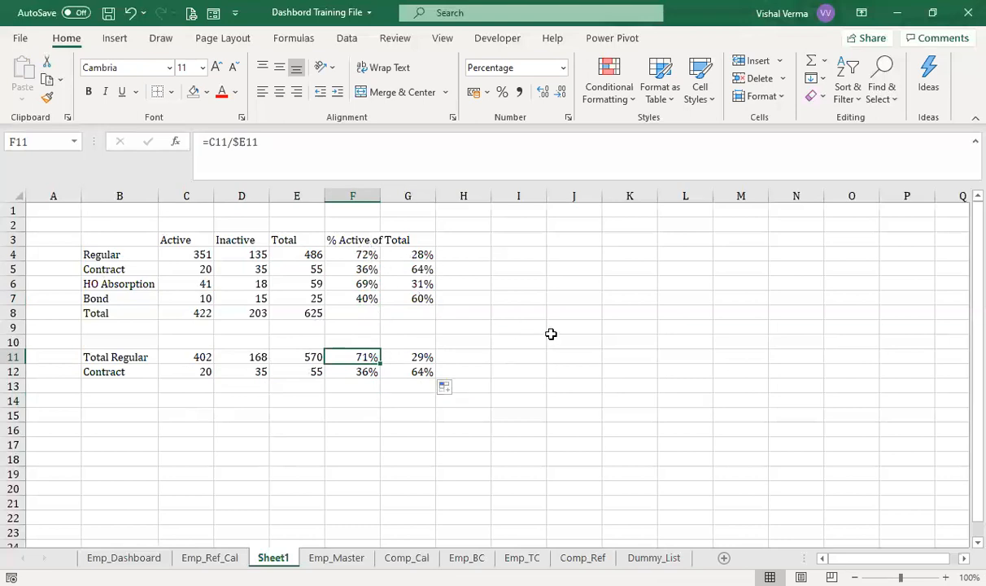
Enter the header "%Inactive" in cell G3 above the inactive percentages.
click(415, 241)
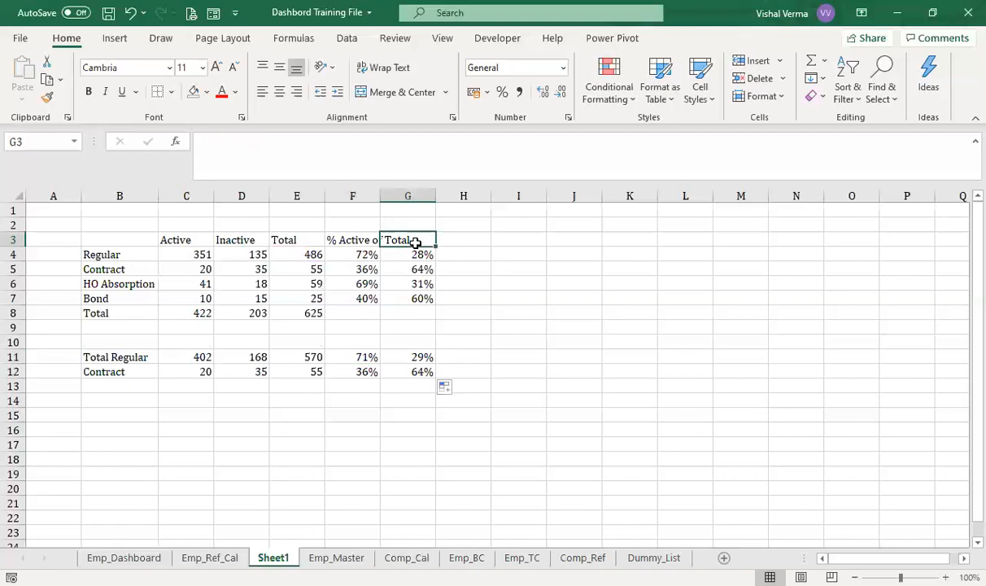
text(%)
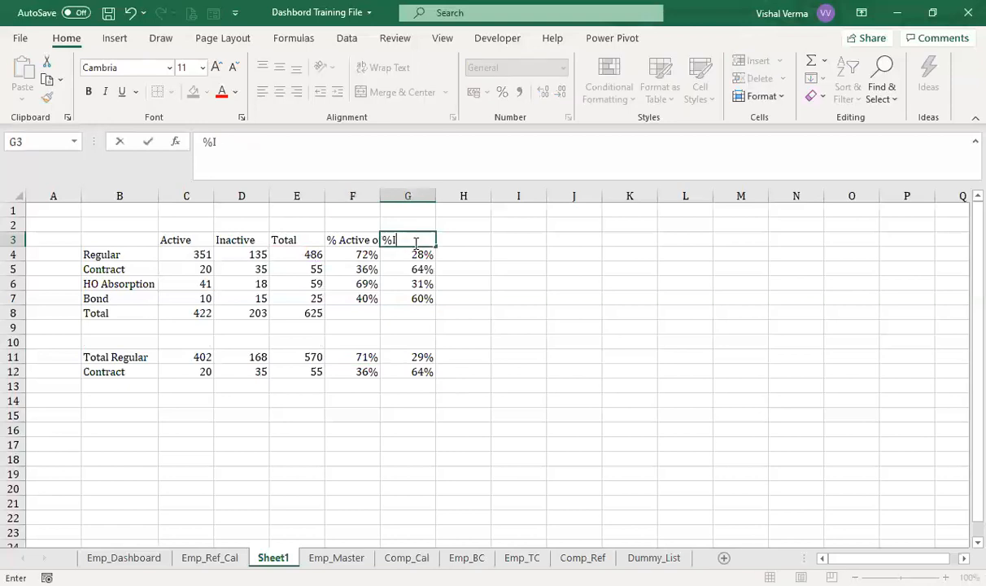
text(Inactive)
key(Return)
Insert a new blank worksheet directly after Sheet1.
click(355, 398)
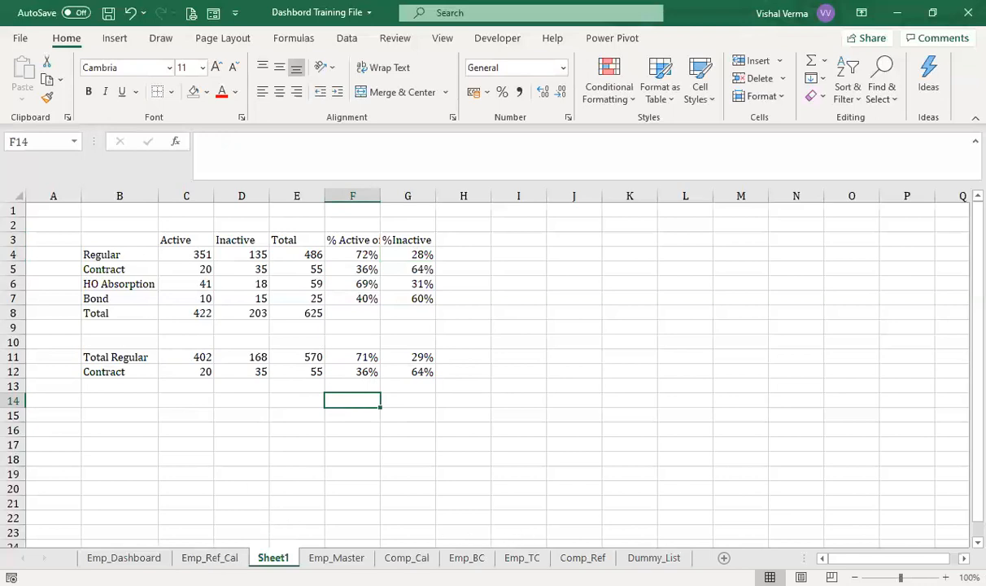
click(724, 559)
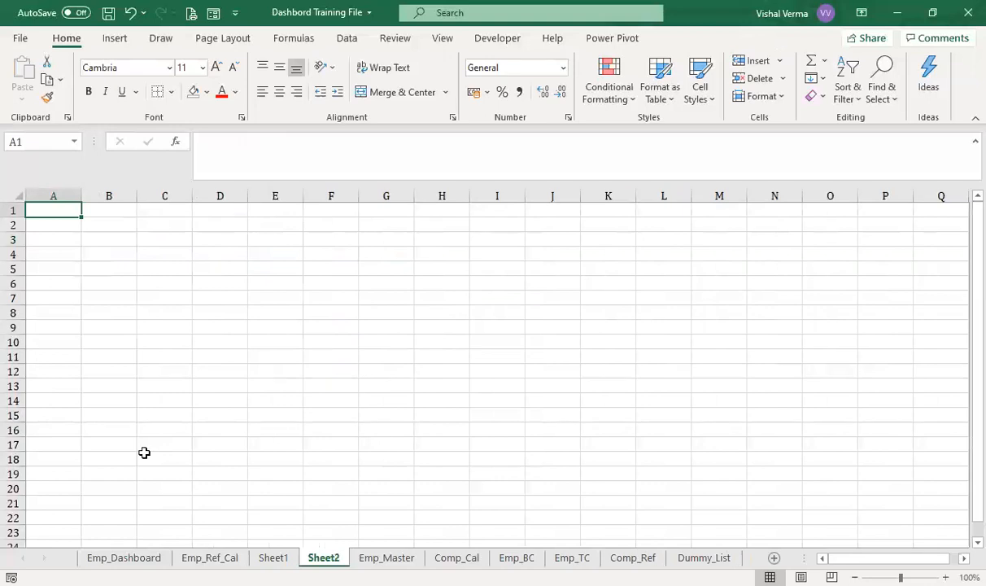
right_click(311, 559)
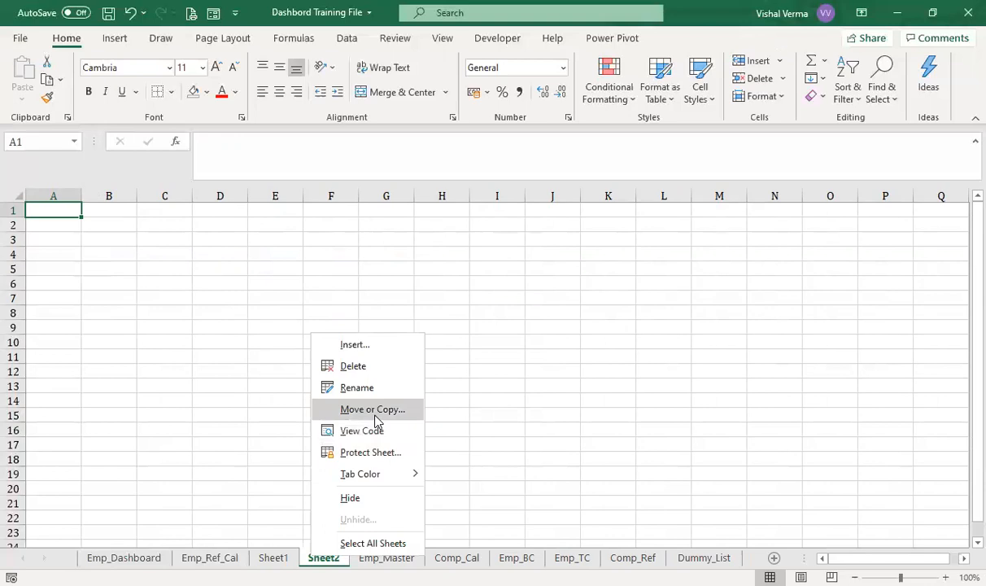
click(374, 410)
click(476, 502)
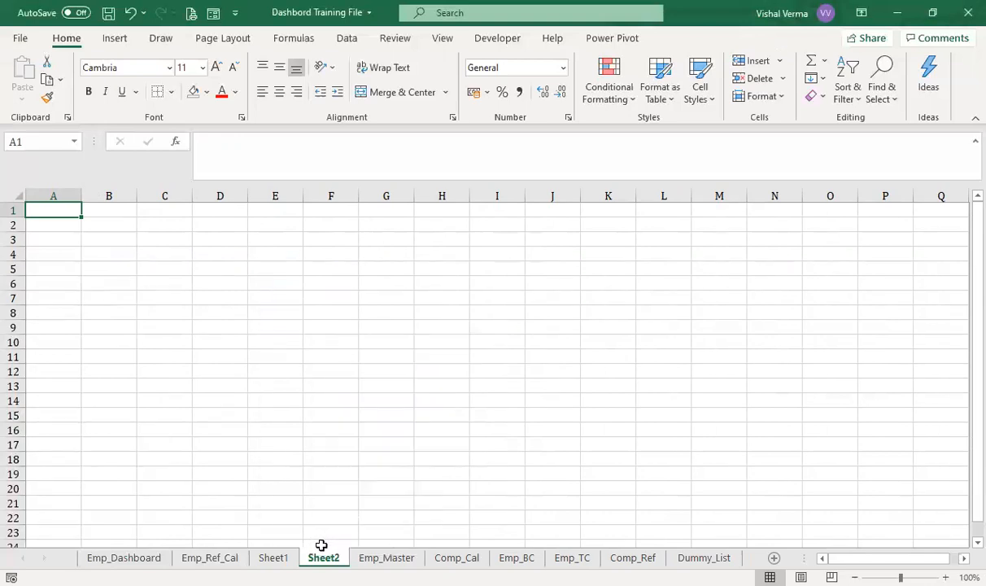
Rename the new blank worksheet as "HR Dasboard".
right_click(323, 558)
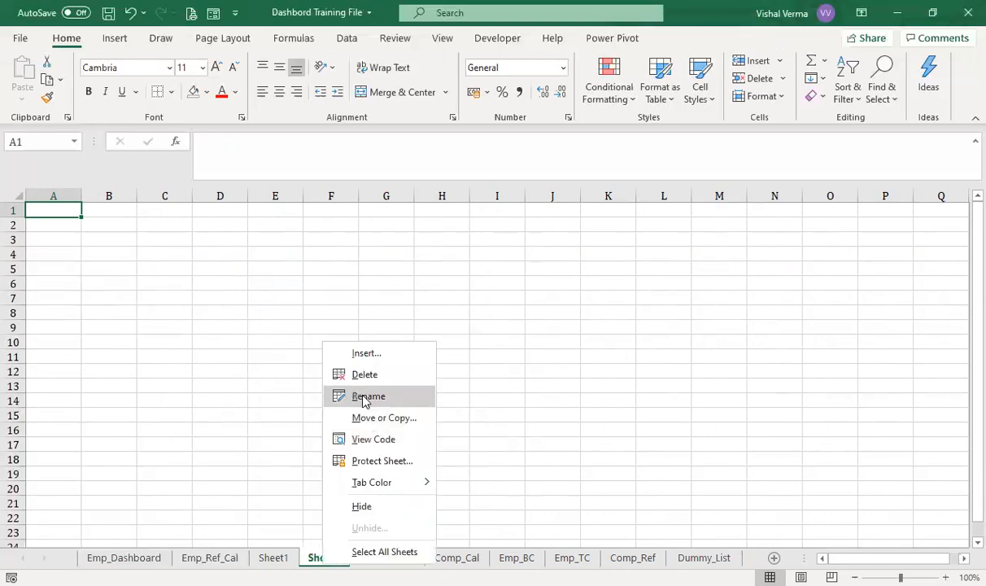
click(363, 396)
text(HR)
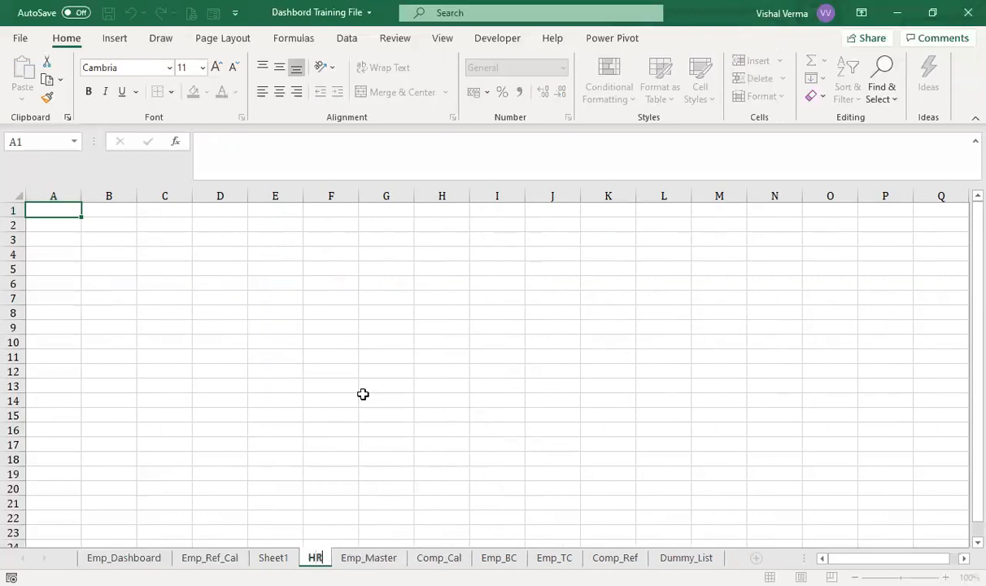
text( Dasboard)
key(Return)
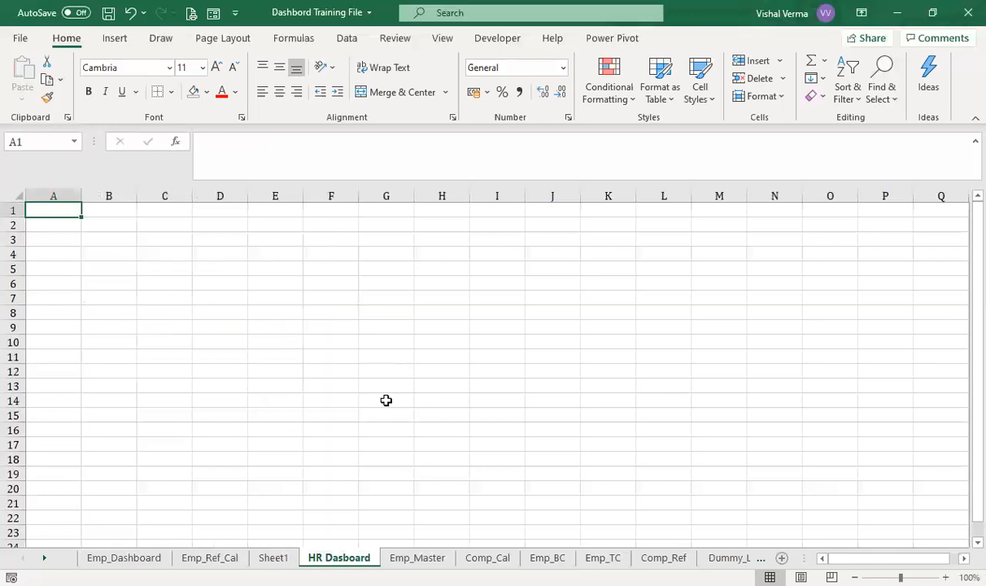
click(386, 400)
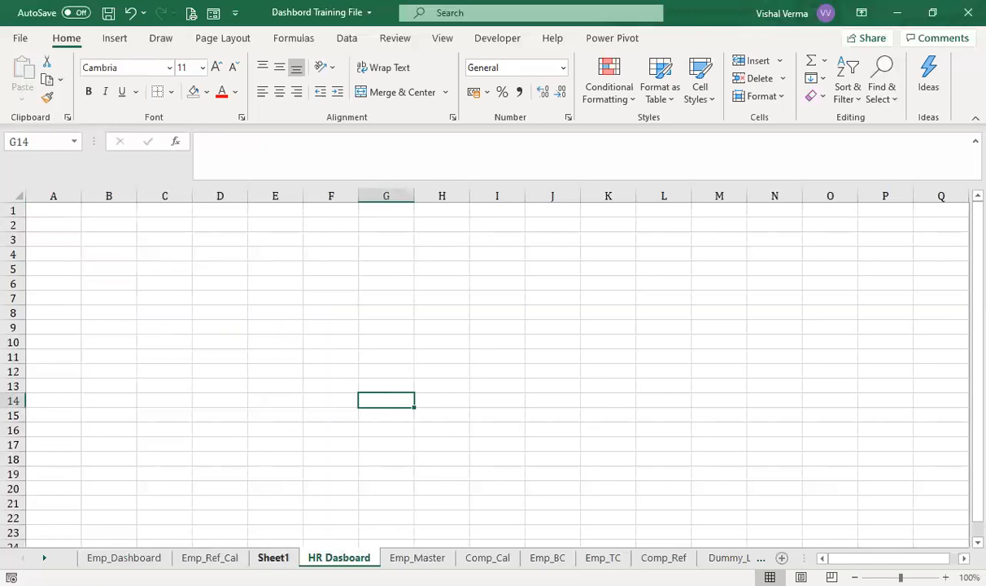
Paste the Total Manpower chart with its employment-type boxes and office icons onto the HR Dasboard sheet, starting around cell A1.
key(ctrl+Page_Up)
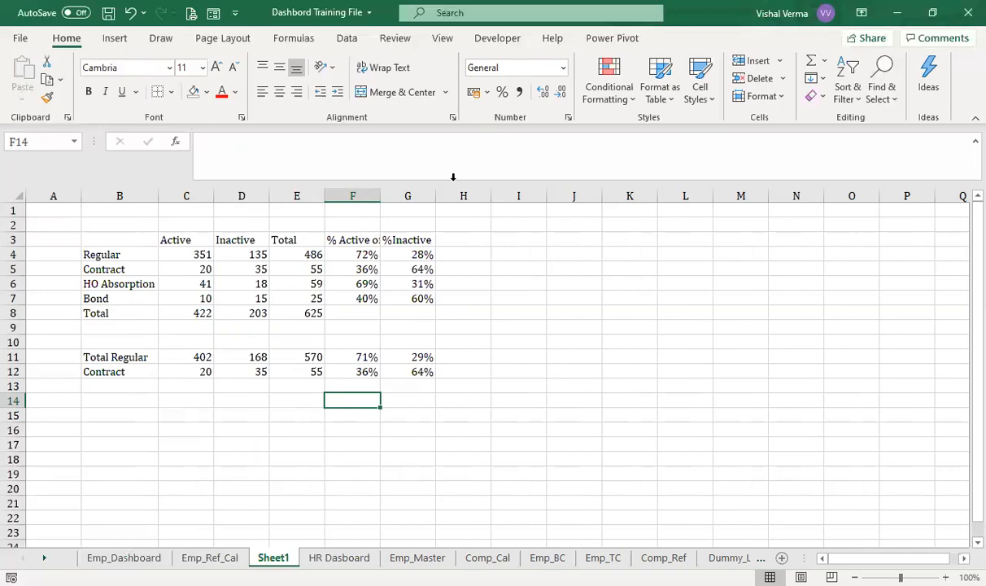
key(ctrl+Page_Down)
drag(596, 385, 264, 194)
drag(504, 385, 184, 233)
drag(336, 458, 343, 421)
click(659, 461)
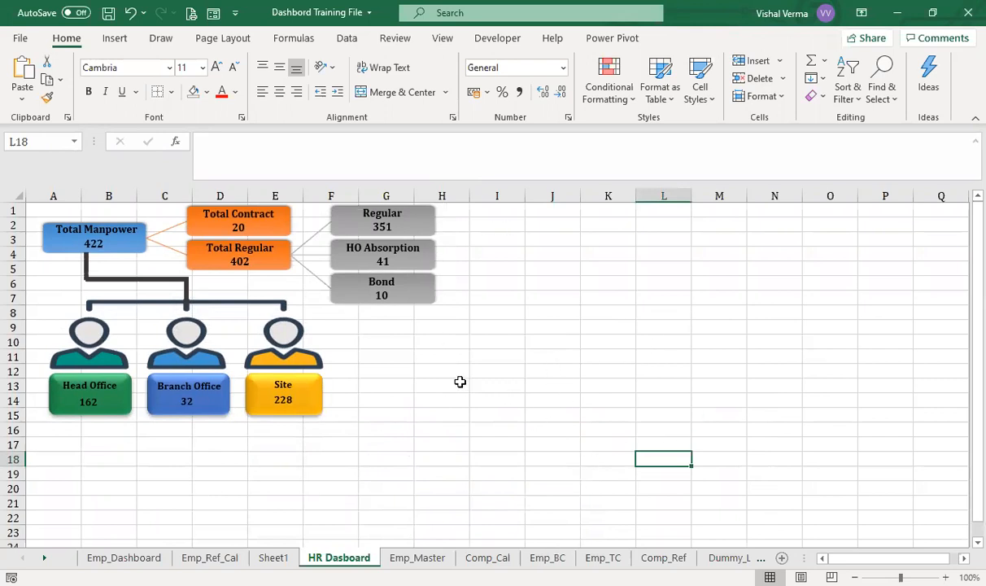
Hide the gridlines on the HR Dasboard sheet.
click(217, 39)
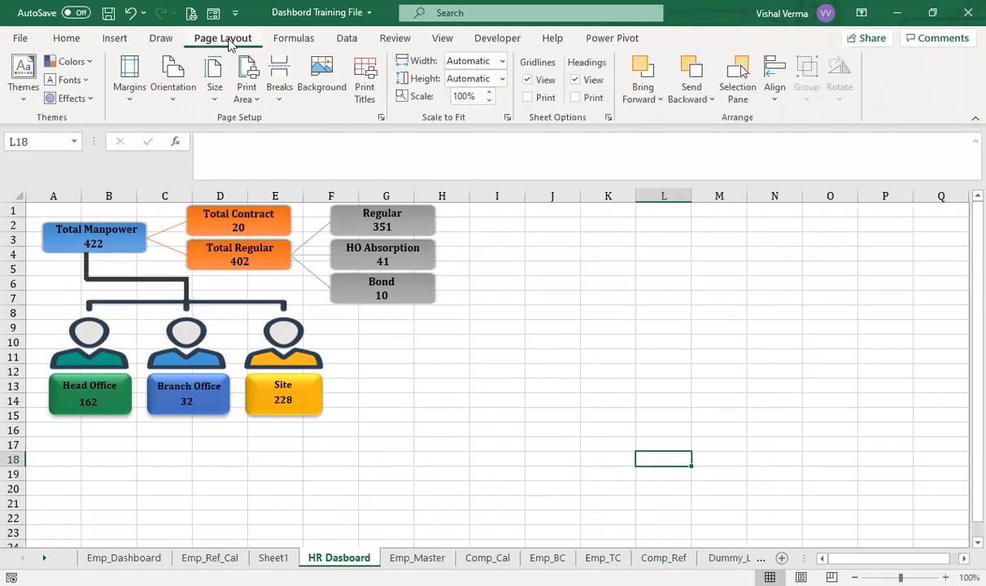
click(527, 80)
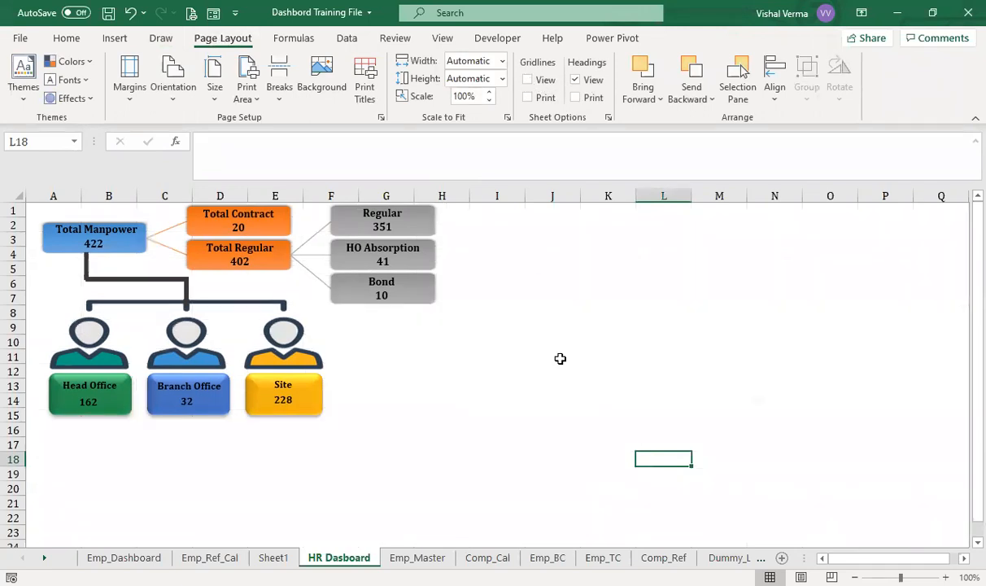
click(561, 356)
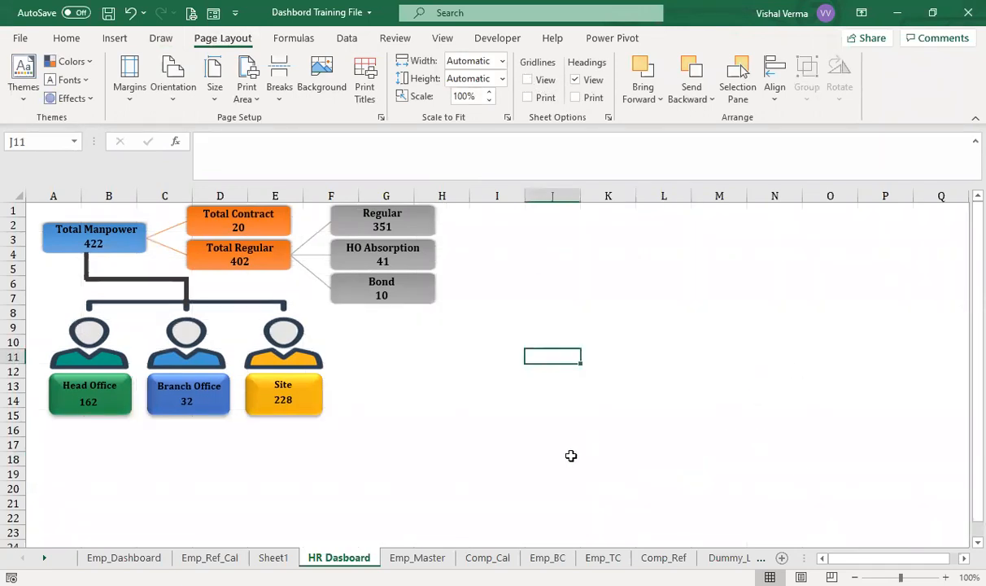
Shift the grouped manpower chart slightly to the left, so its Total Manpower box lies against the edge of column A.
click(417, 403)
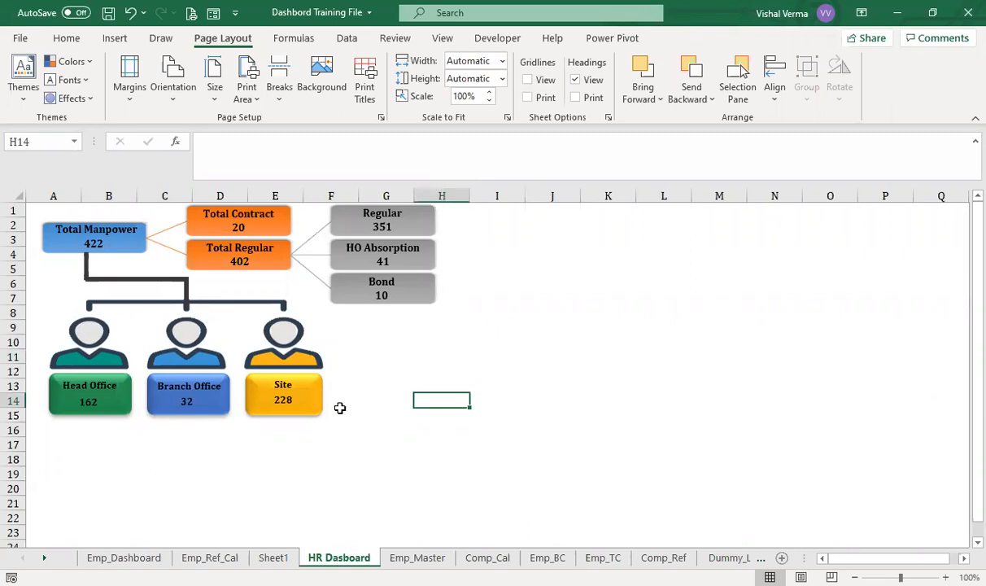
click(339, 412)
click(317, 409)
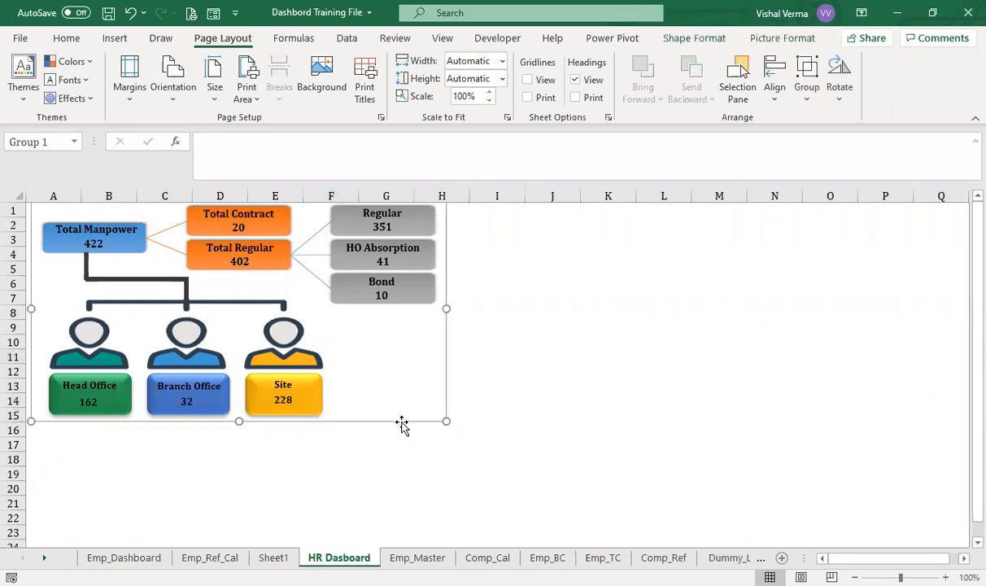
drag(398, 423, 387, 424)
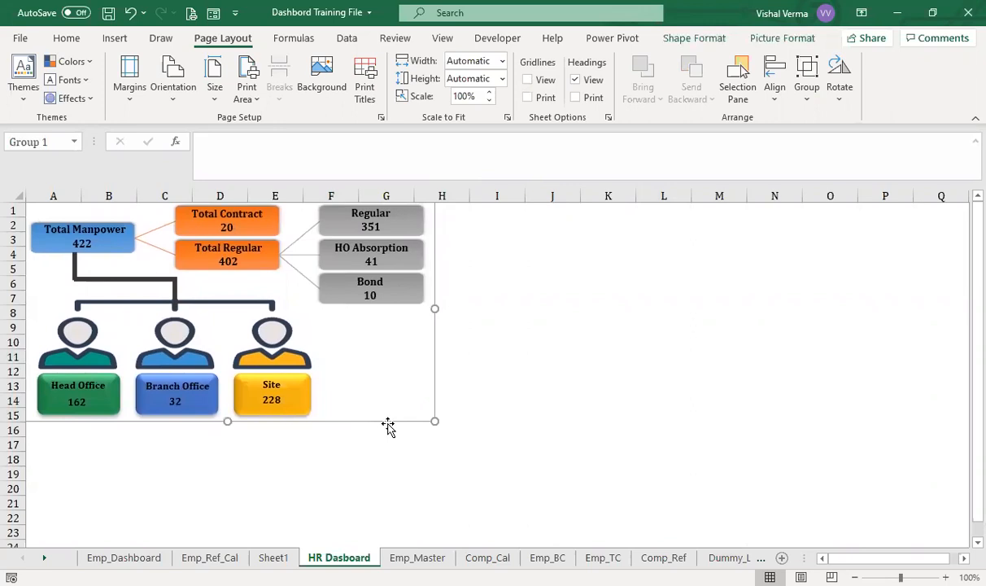
click(542, 458)
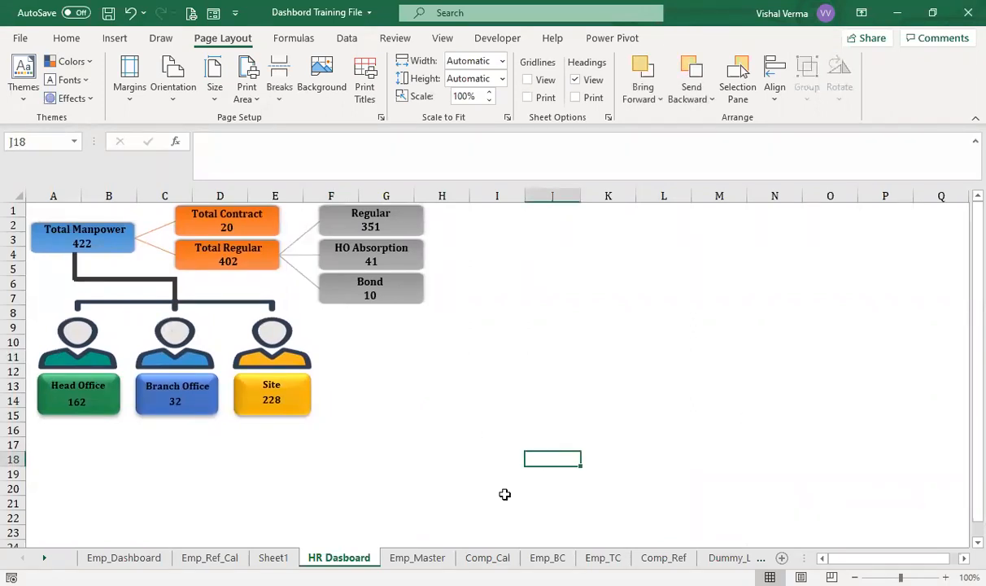
On Sheet1, start a gender table with the row labels "Male" in J4 and "Female" in J5 and the header "Active" in K3.
click(274, 558)
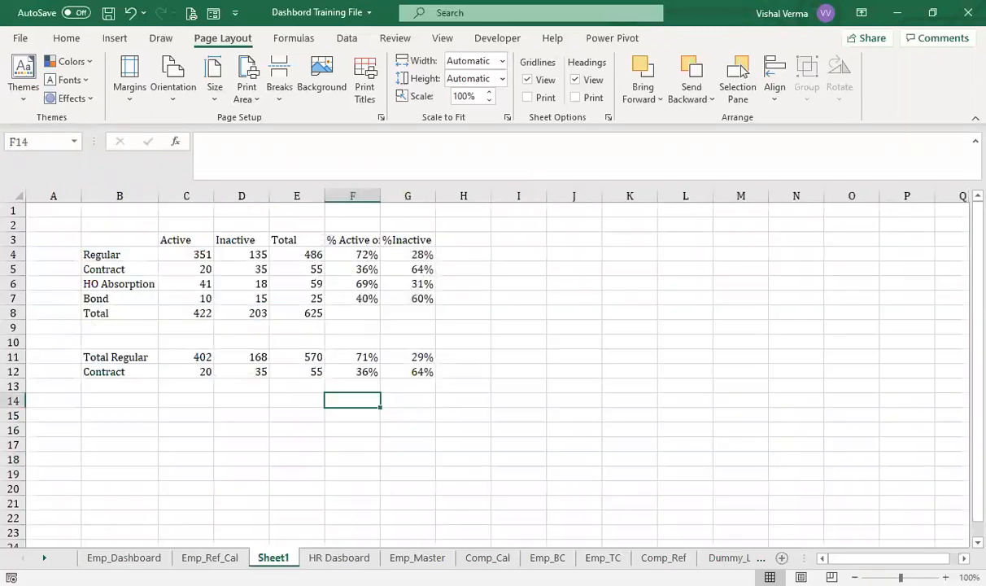
click(639, 429)
click(577, 258)
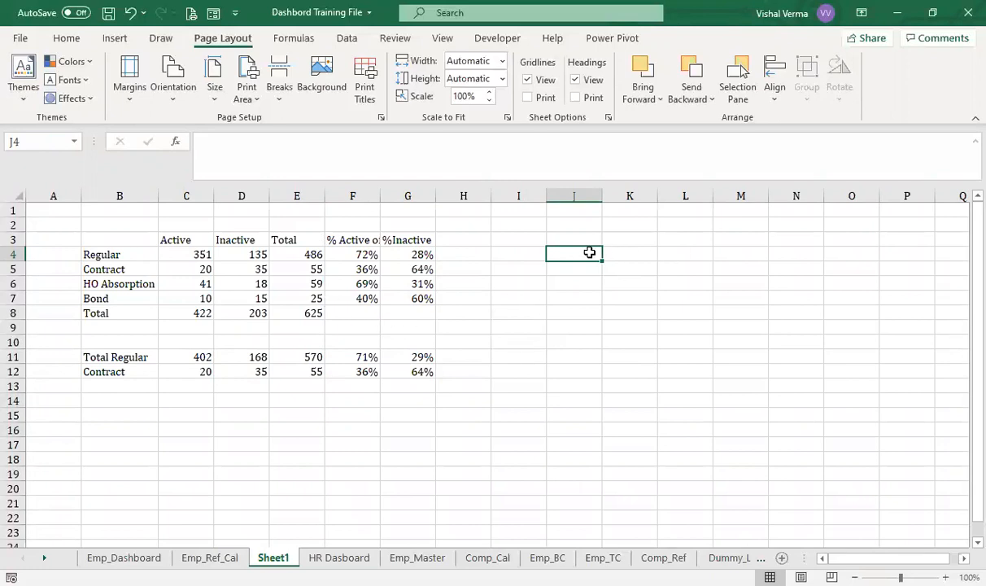
text(Male)
key(Return)
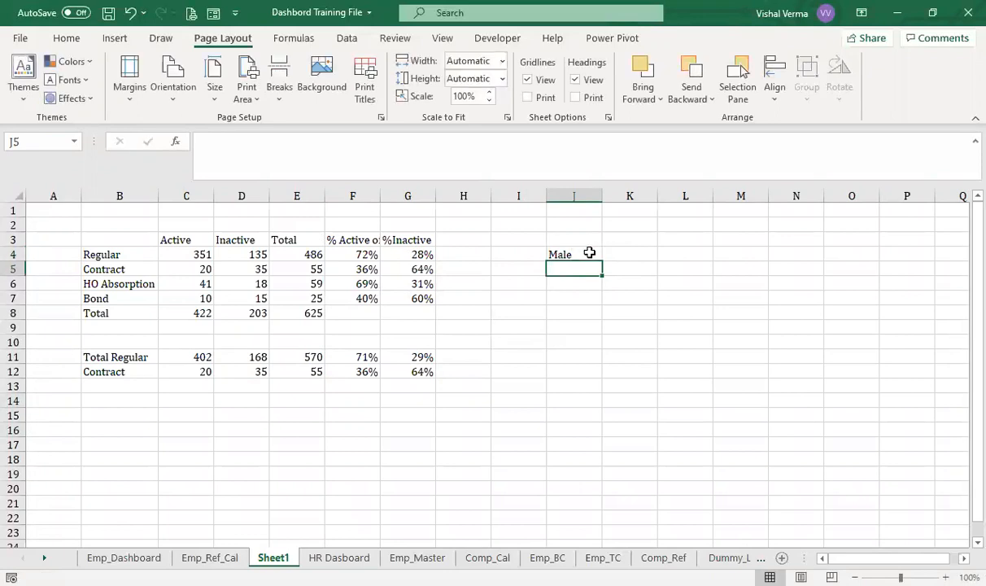
text(Female)
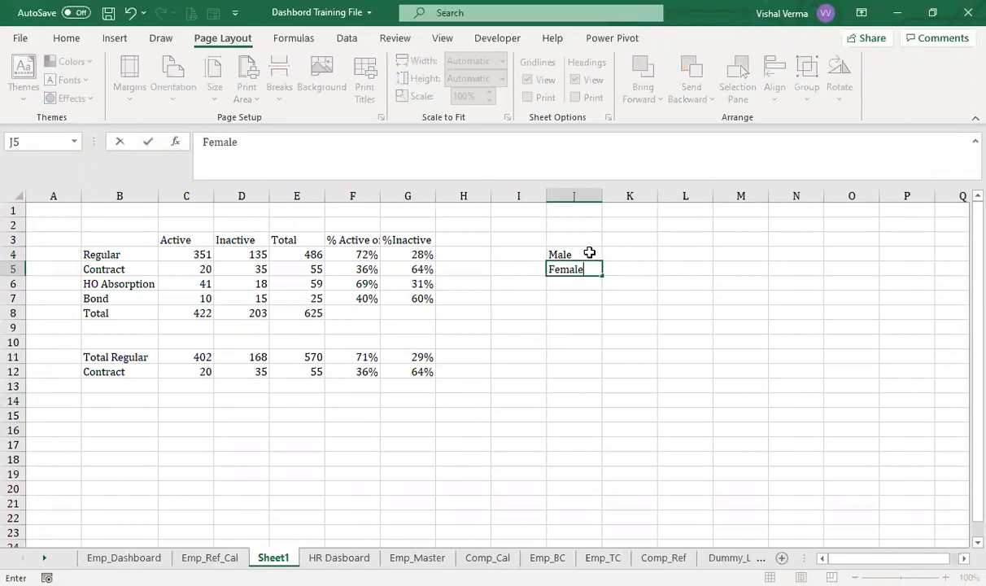
click(651, 236)
text(Act)
text(ive)
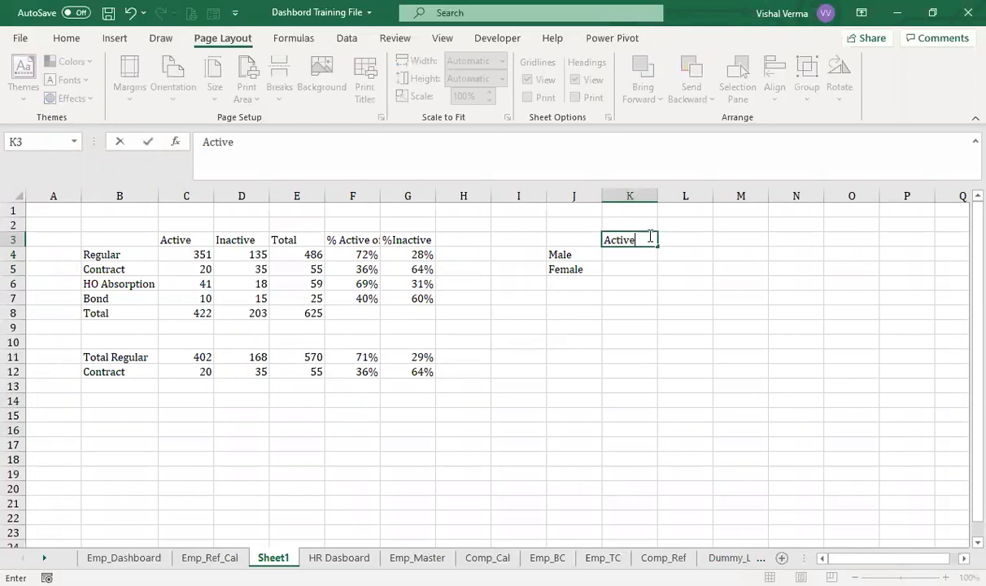
key(Return)
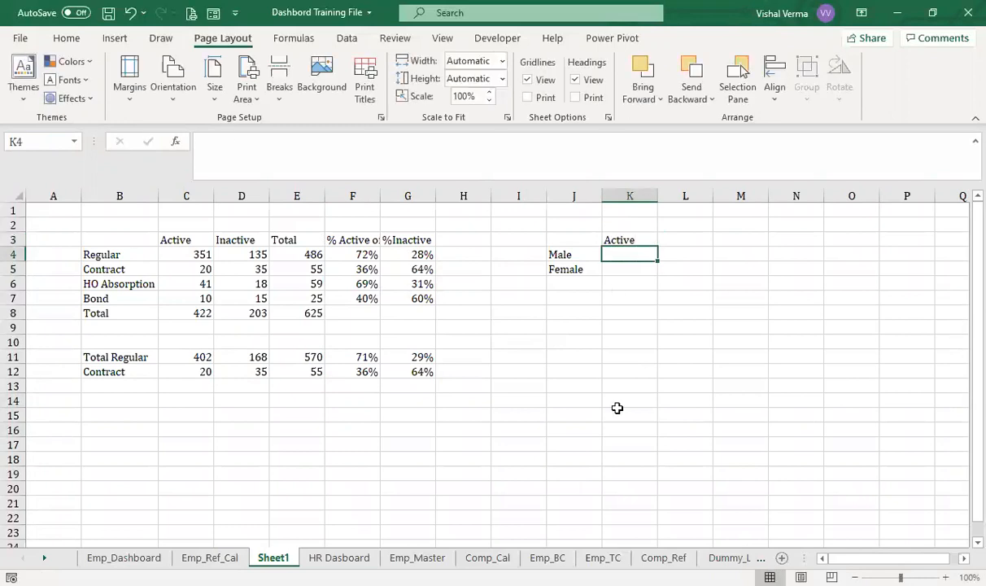
Start a COUNTIFS formula in K4 with Emp_Master's Employement Status range $D$2:$D$1498 as the first criteria range.
text(=)
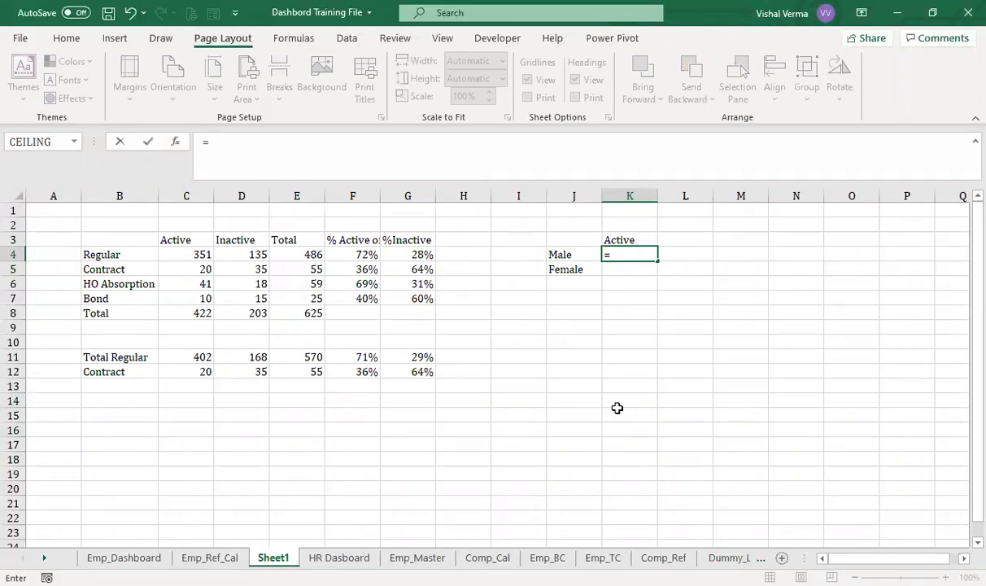
text(COUNTIFS()
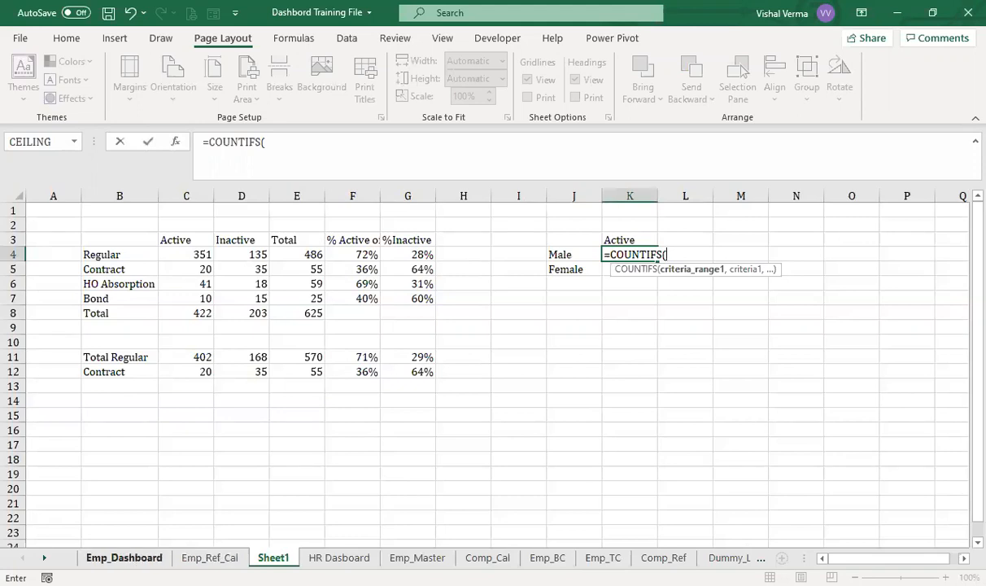
click(418, 557)
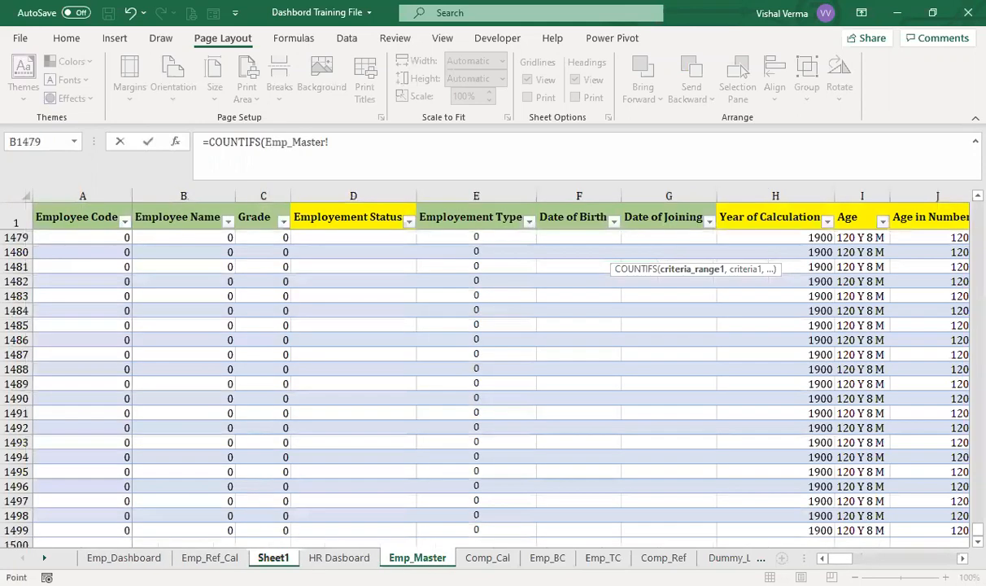
scroll(416, 520, up, 14)
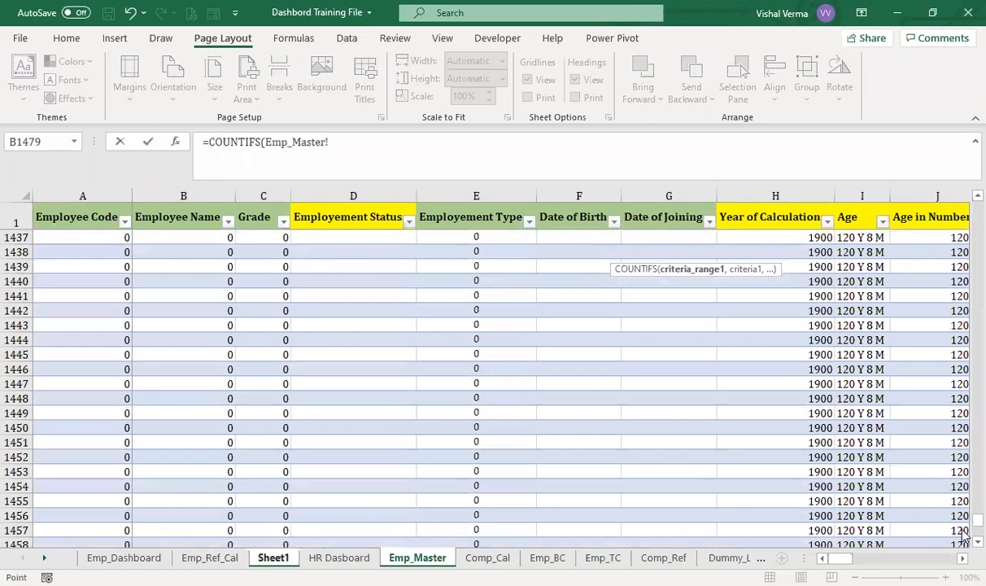
drag(975, 519, 973, 381)
click(323, 241)
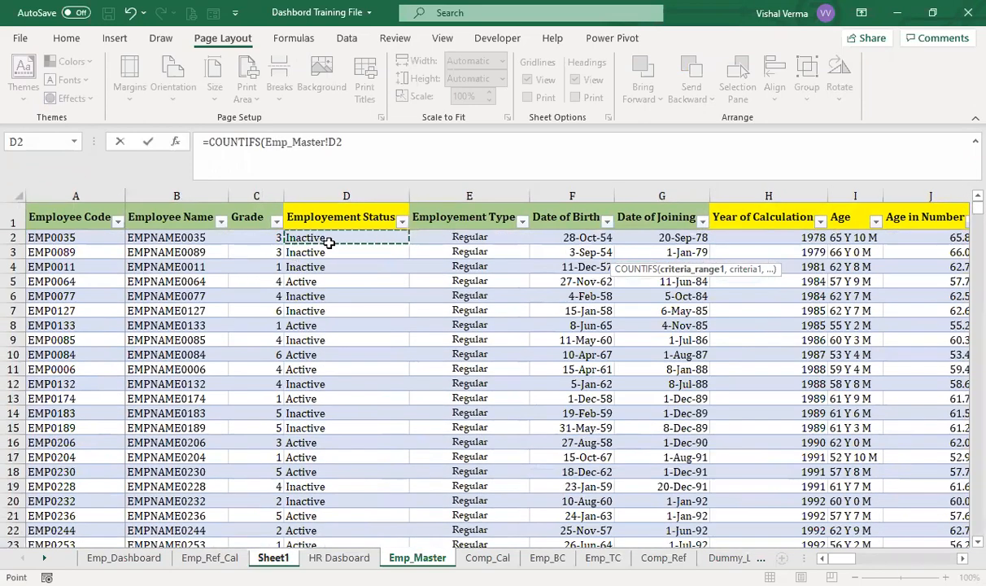
key(ctrl+shift+Down)
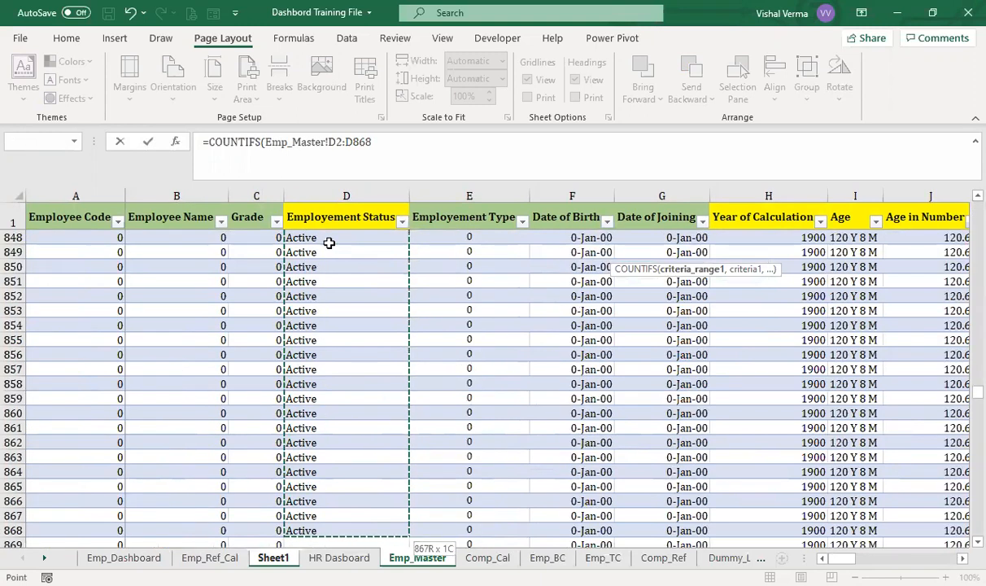
key(ctrl+shift+Down)
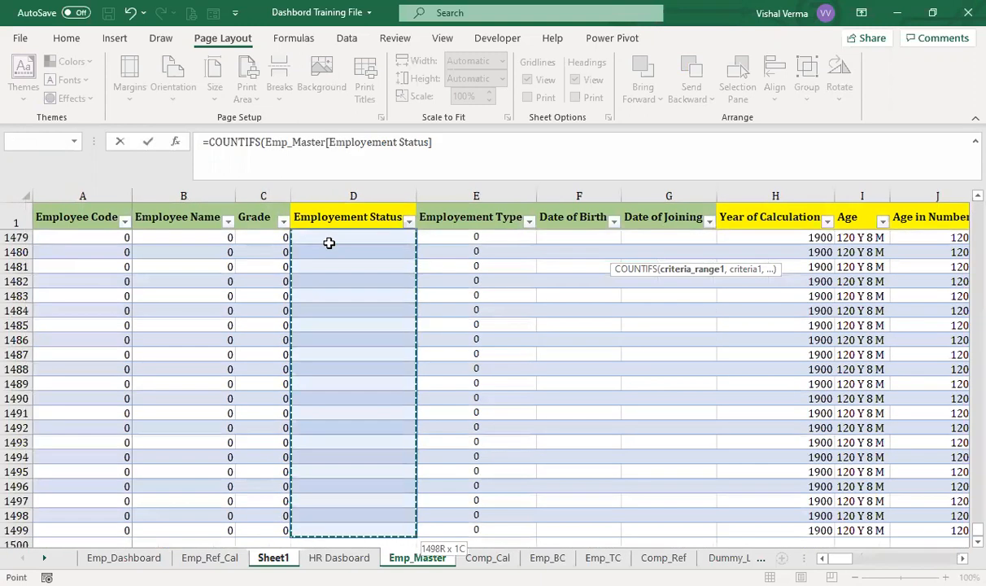
key(shift+Up)
key(F4)
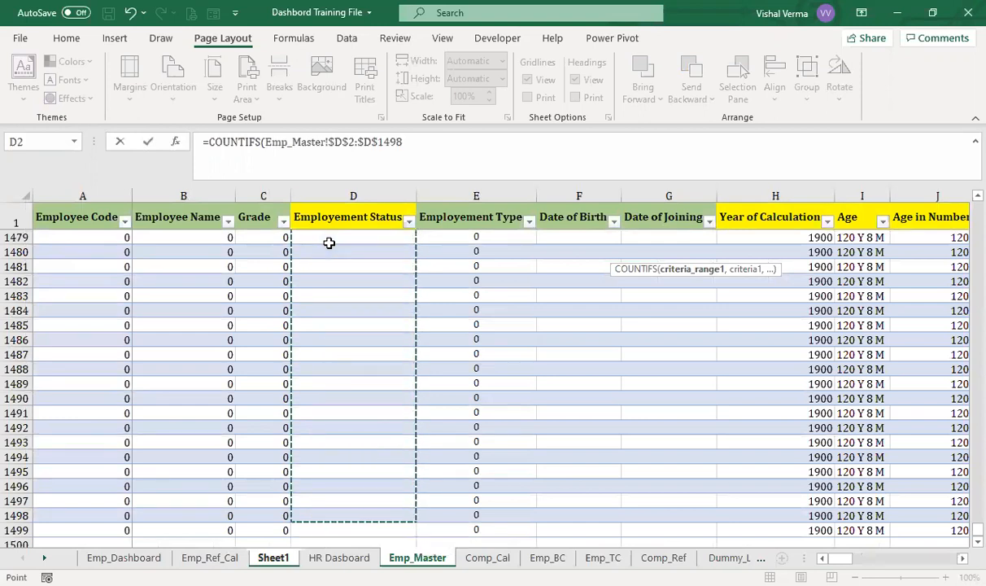
click(436, 147)
text(,)
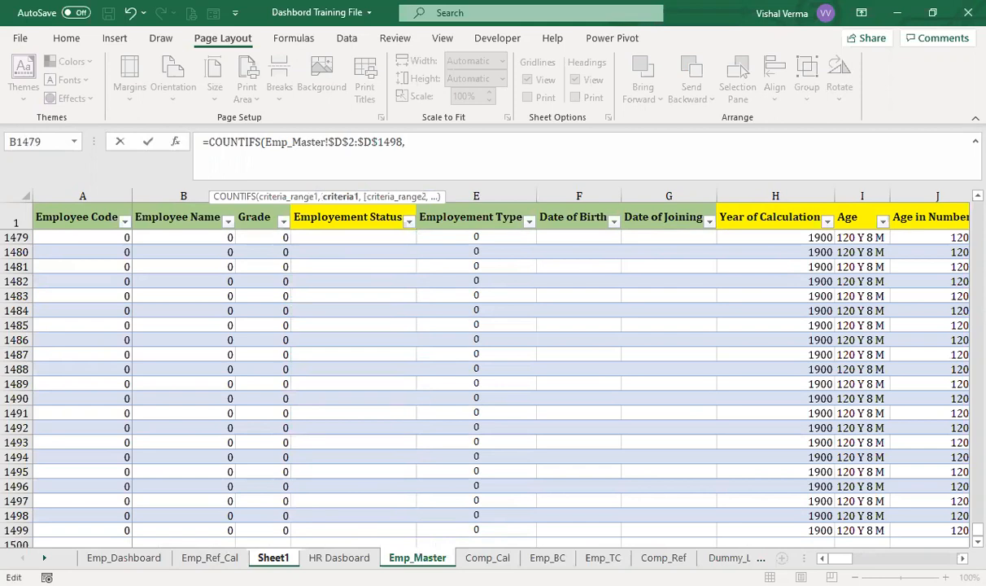
Add Sheet1's "Active" header as the first criterion of the COUNTIFS formula, with the absolute reference $K$3.
click(273, 557)
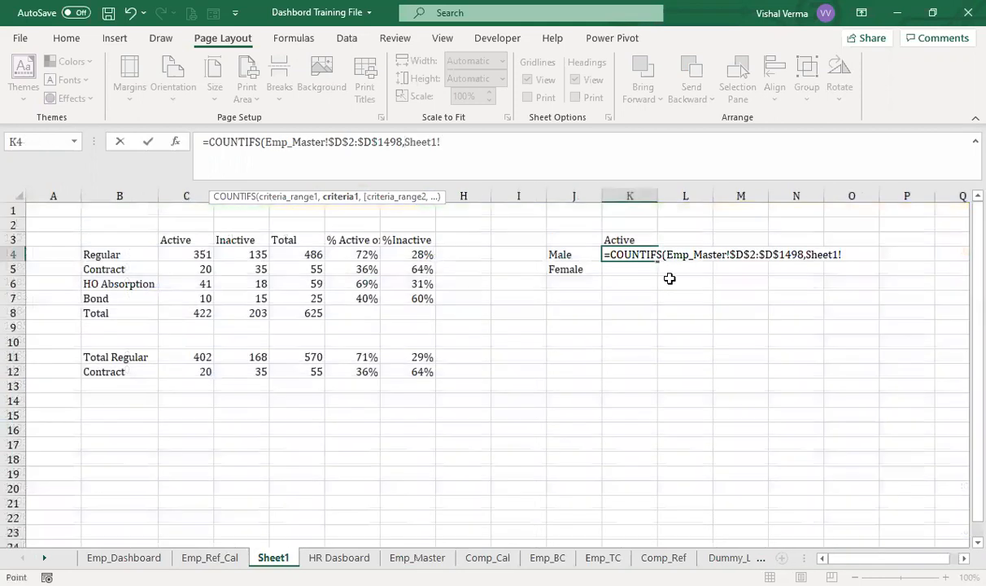
click(620, 240)
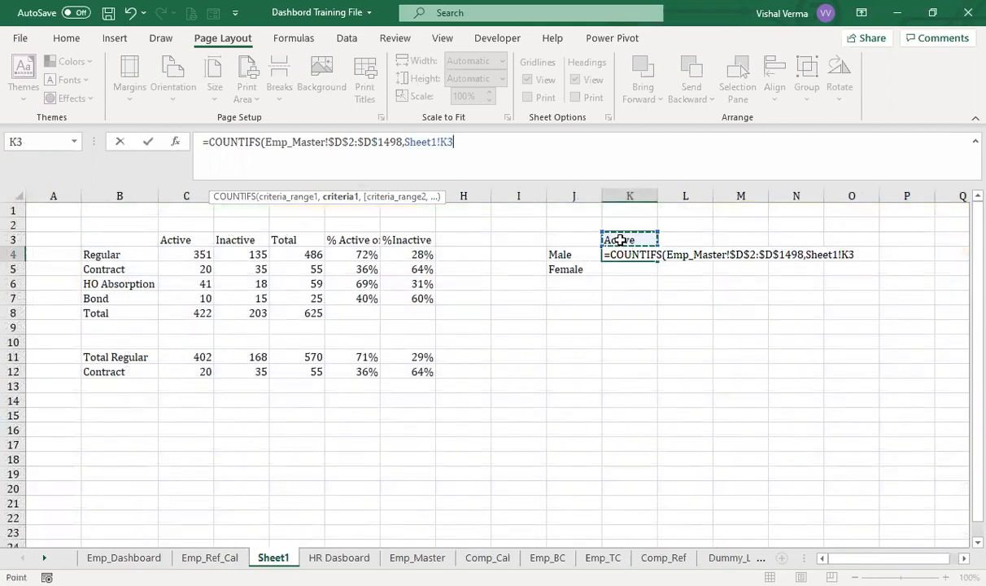
key(F4)
text(,Emp_Ref_Cal!)
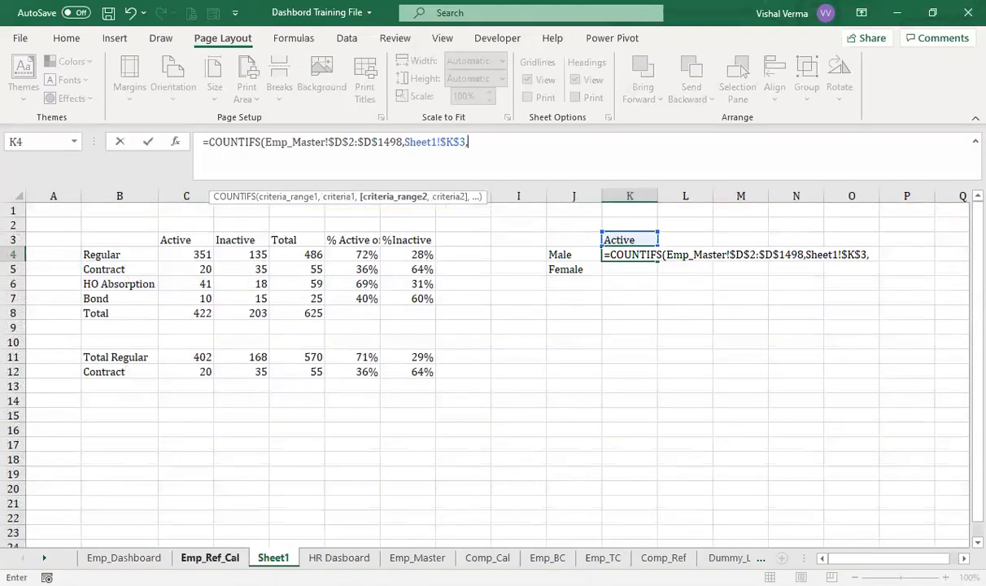
Add Emp_Master's Sex range $L$2:$L$1498, with absolute references, as the second criteria range of the COUNTIFS formula.
click(210, 557)
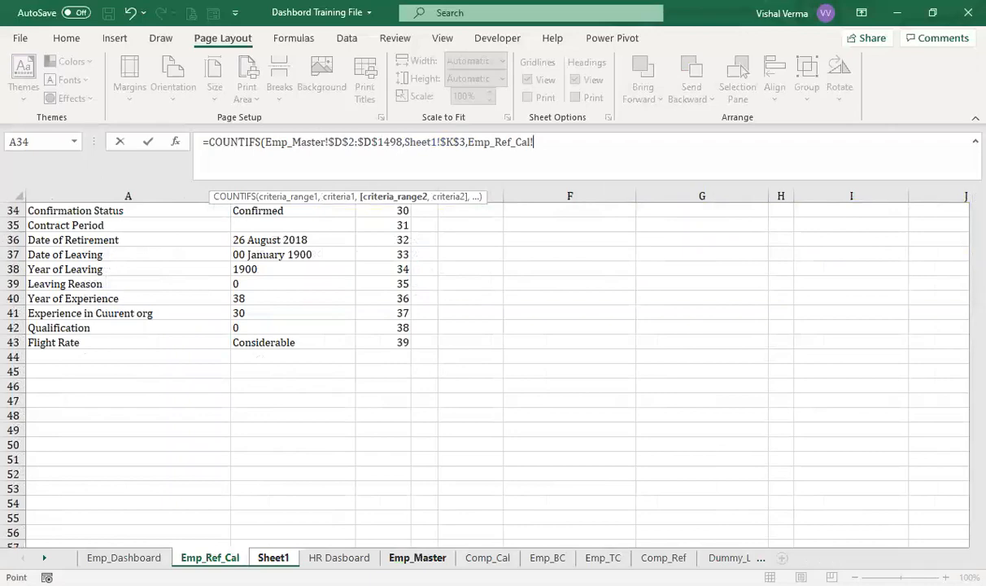
click(417, 557)
scroll(577, 418, up, 13)
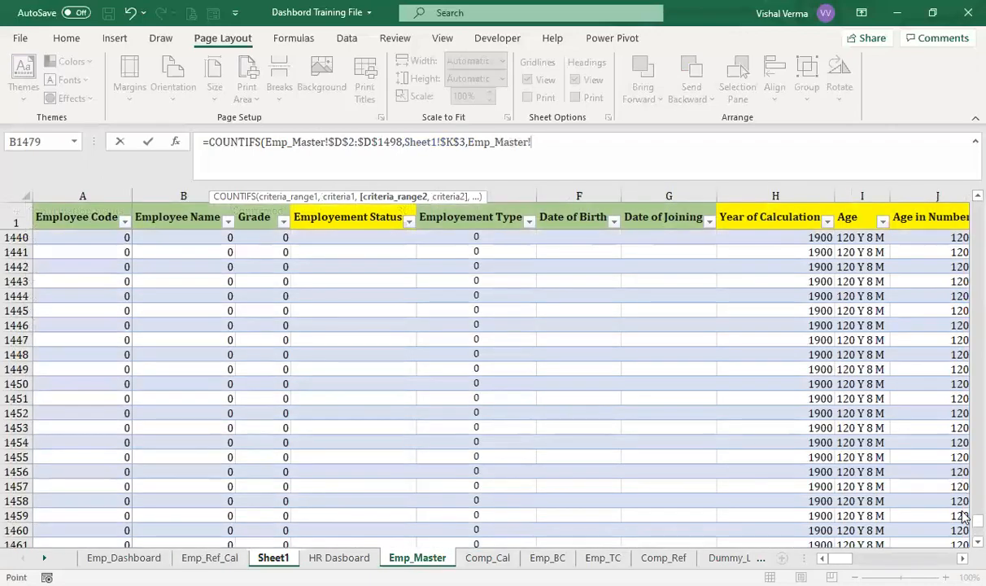
drag(965, 521, 915, 180)
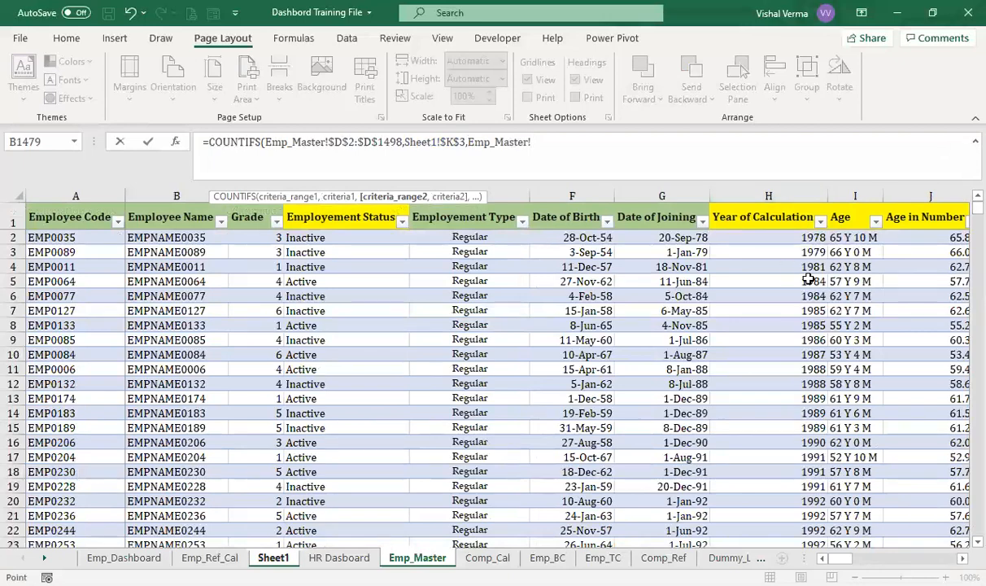
scroll(808, 279, right, 3)
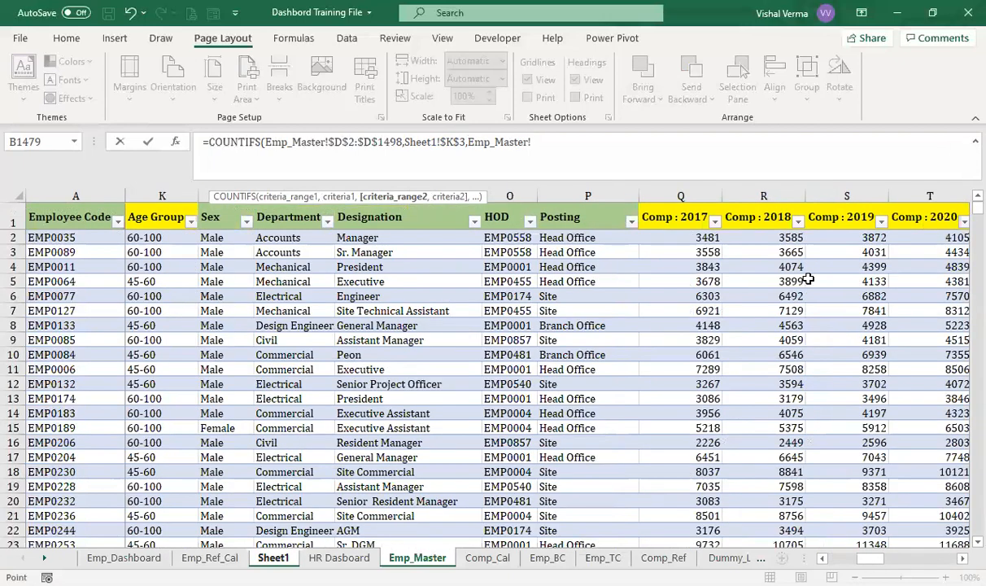
click(222, 237)
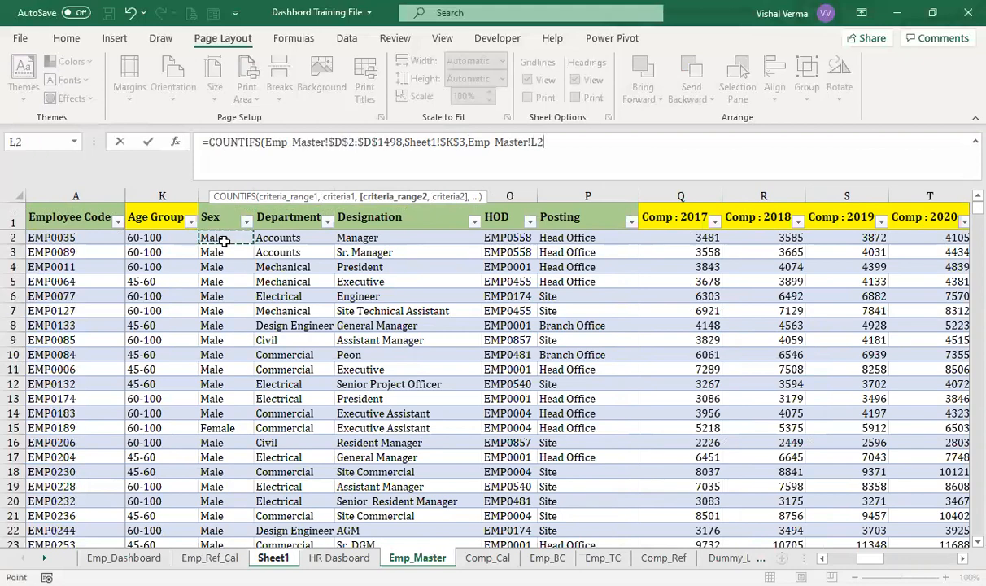
key(ctrl+shift+Down)
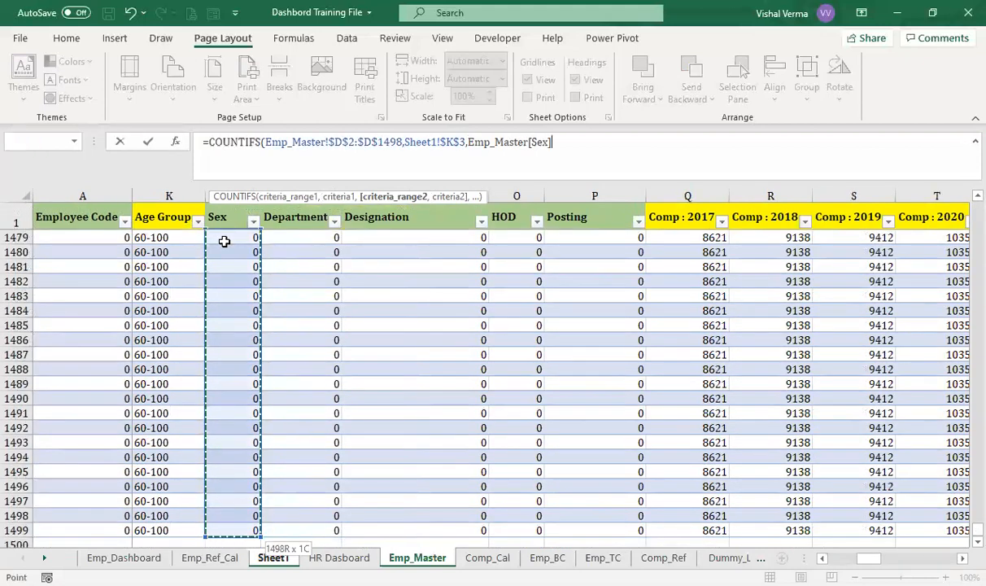
key(shift+Up)
key(F4)
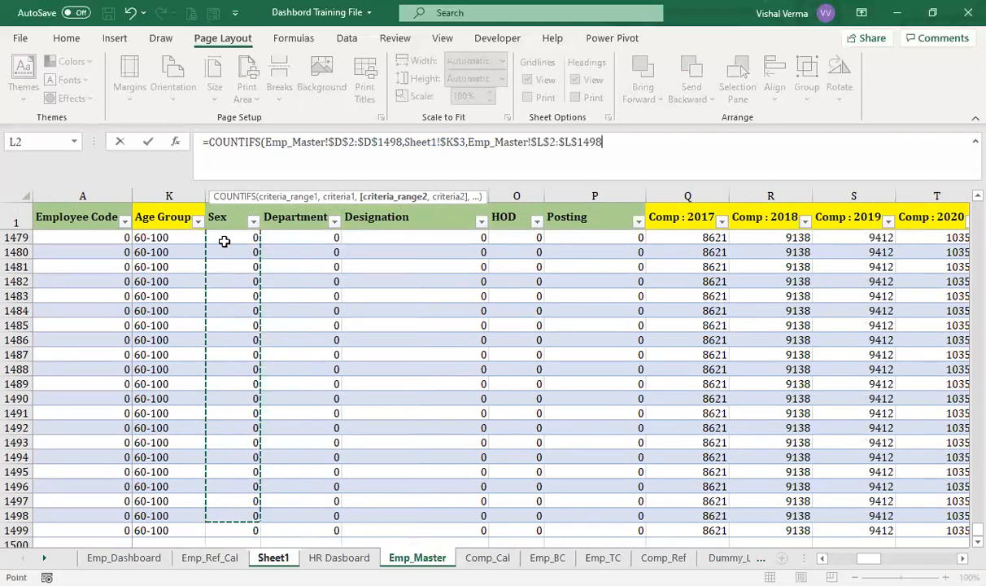
text(,)
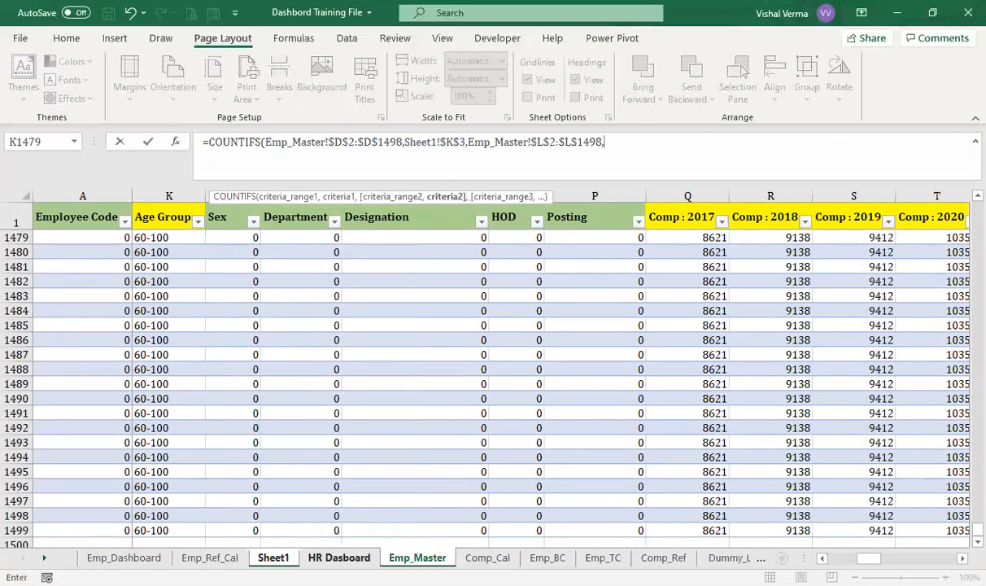
Complete the K4 formula with Sheet1's "Male" label as the second criterion, referenced as $J4 with only the column locked.
click(274, 557)
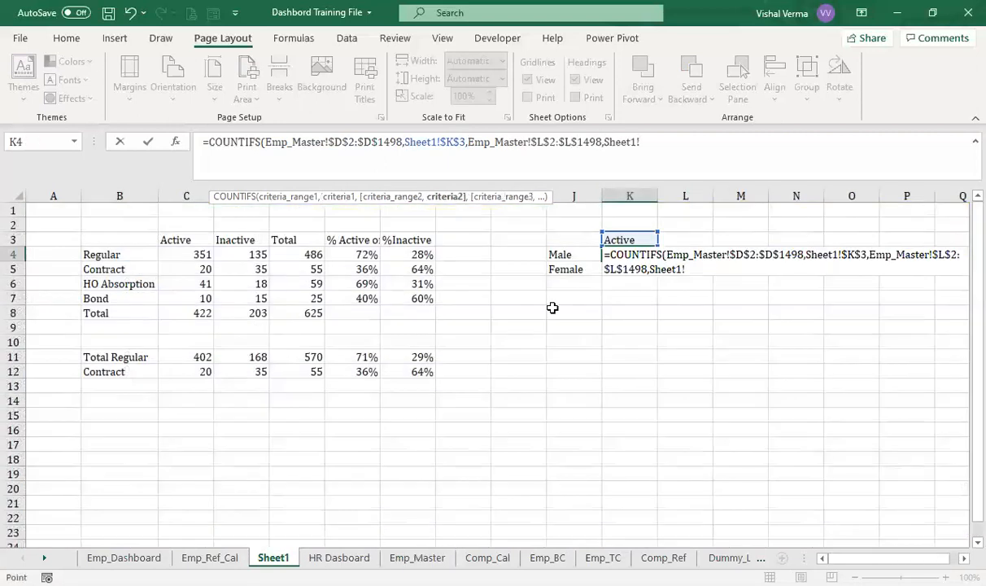
click(563, 257)
key(F4)
key(F4)
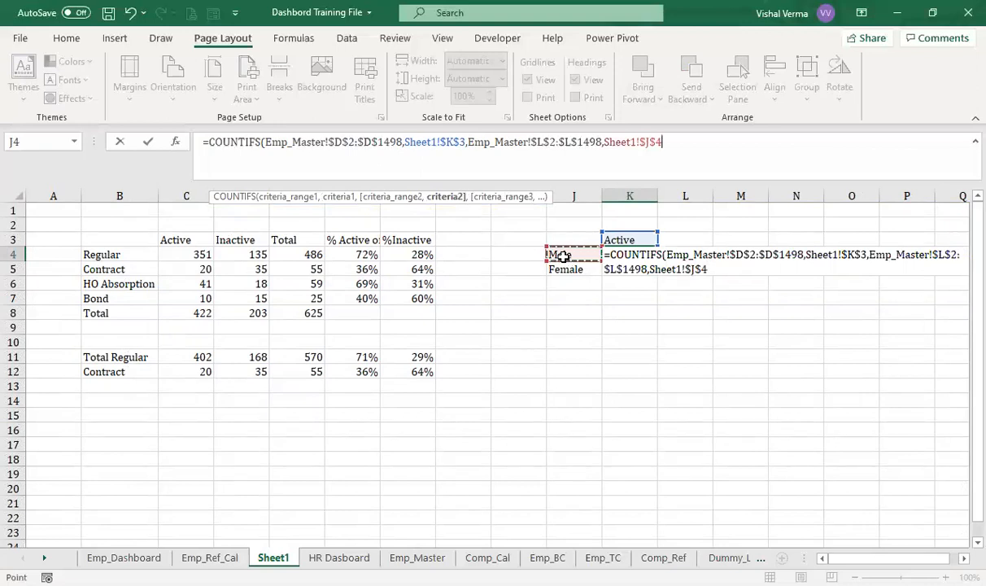
key(F4)
text())
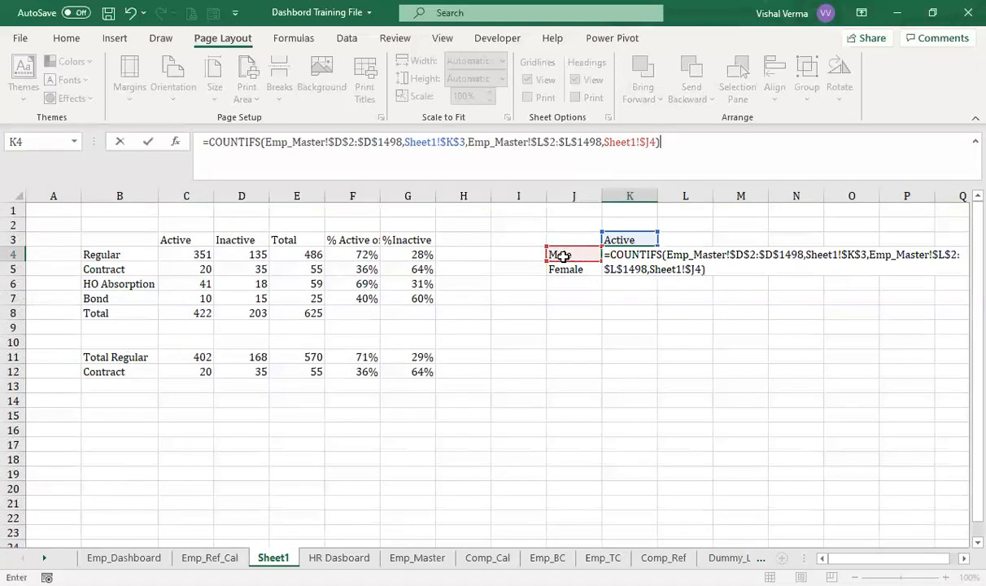
key(Return)
Fill the Male count formula from K4 down to K5 for the Female row.
click(643, 254)
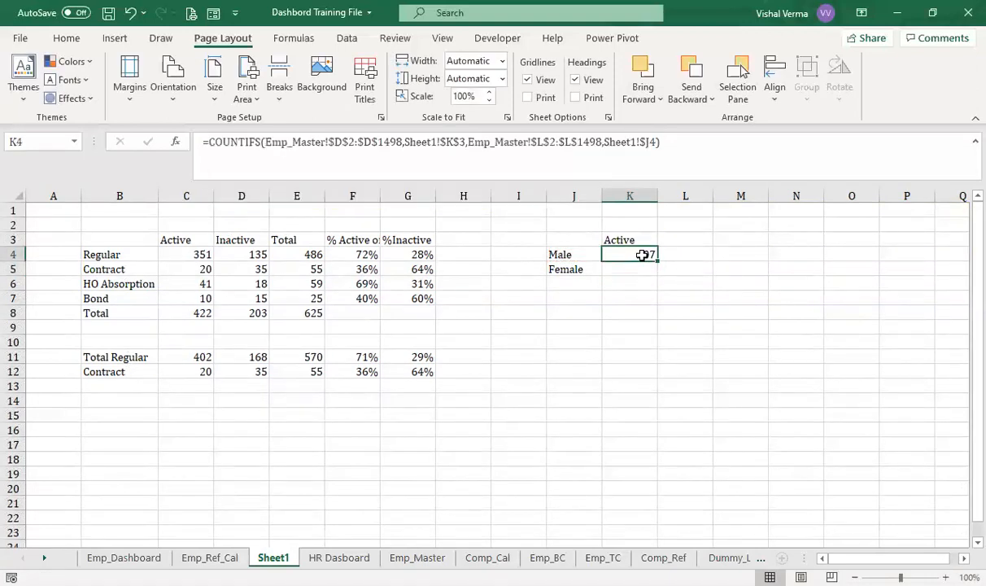
drag(657, 261, 658, 276)
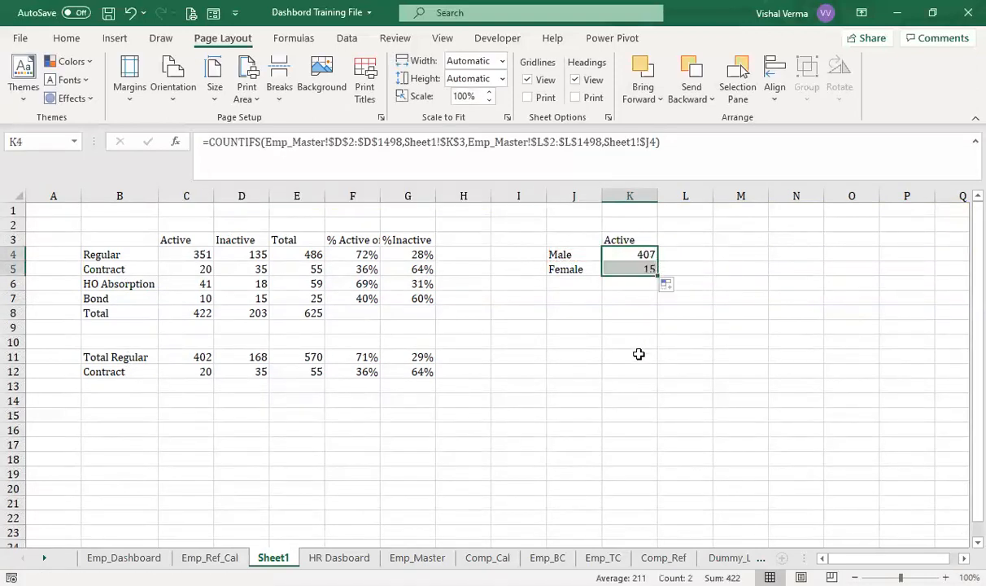
click(638, 355)
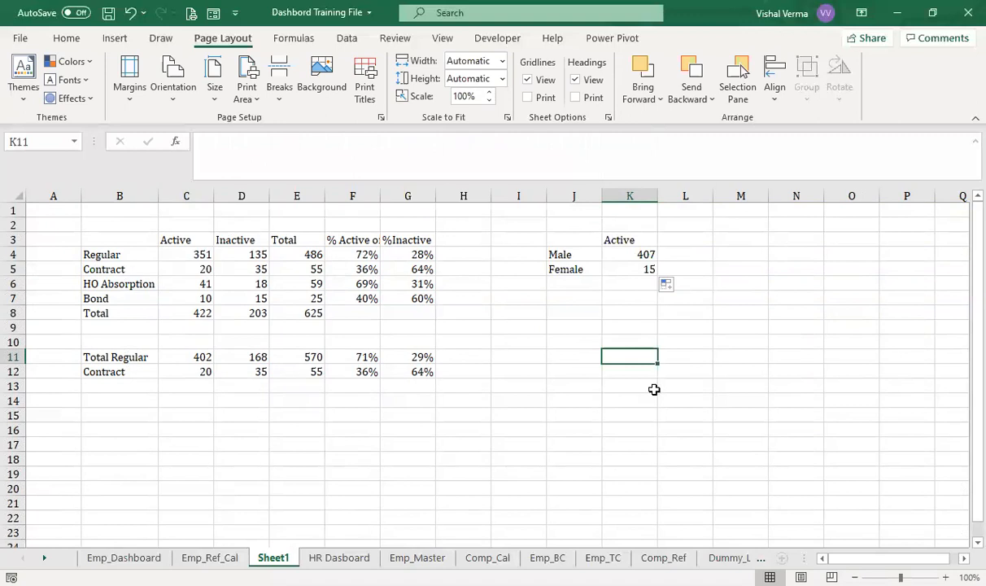
On the HR Dasboard sheet, open the icon library for insertion and show its People category.
click(339, 558)
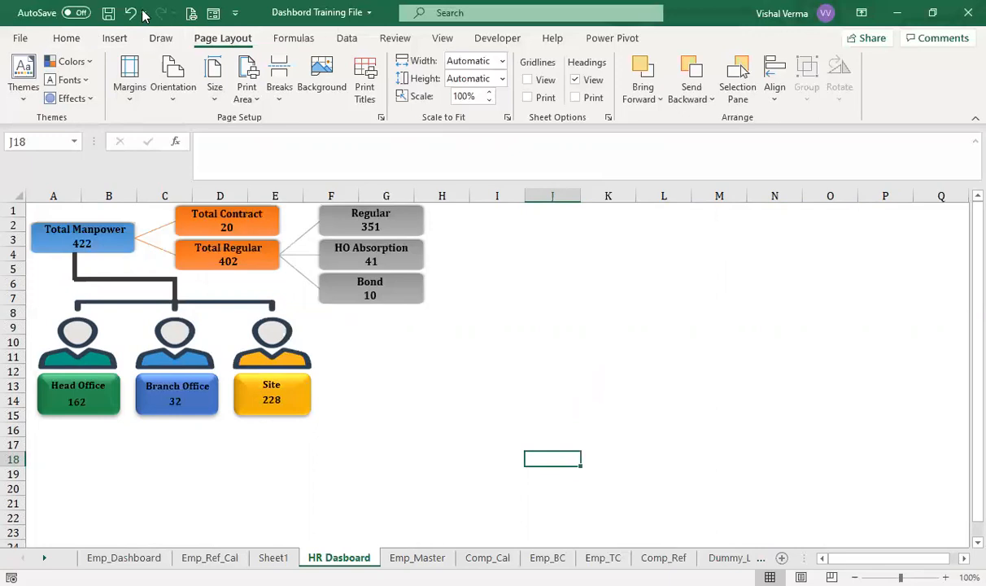
click(126, 39)
click(189, 96)
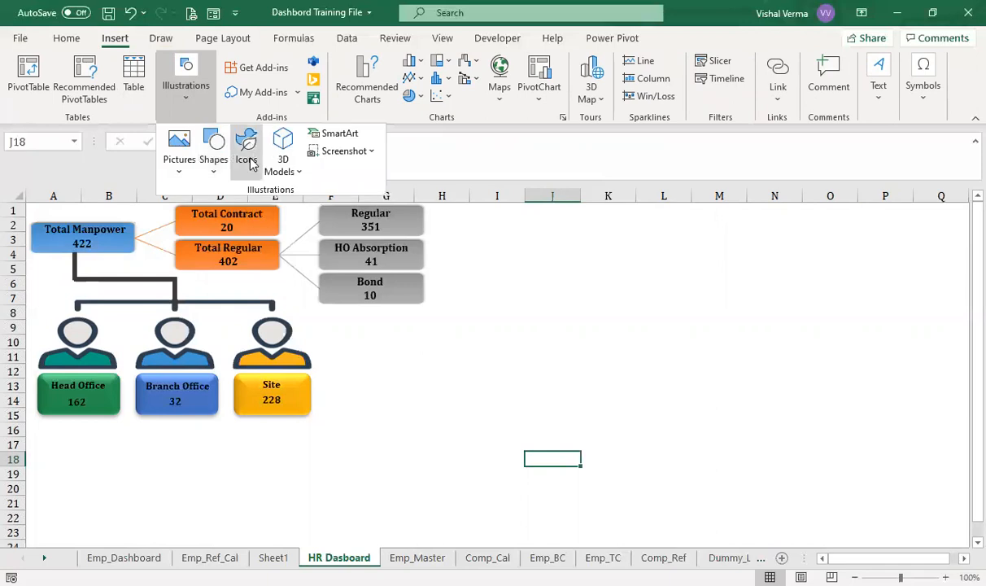
click(247, 154)
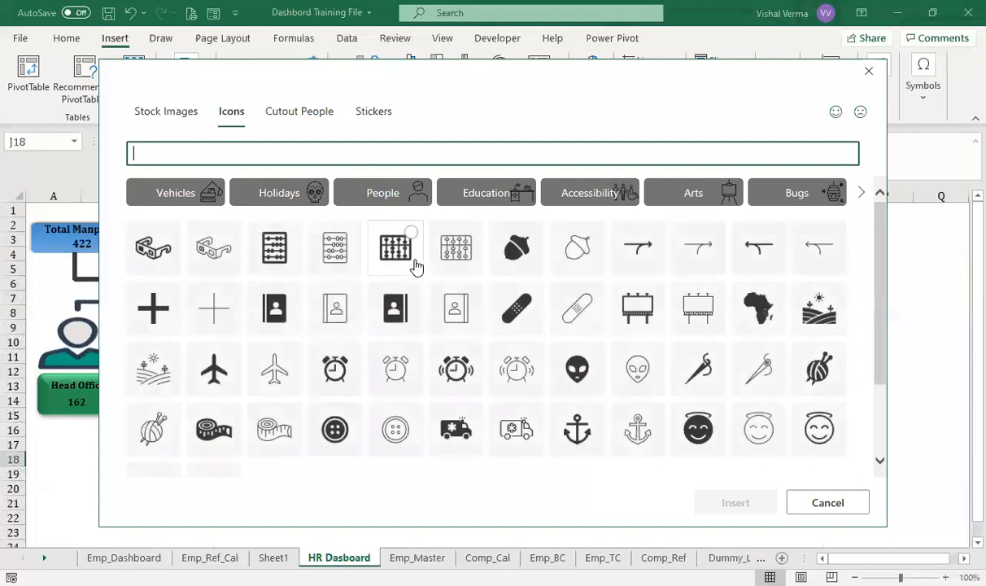
click(400, 199)
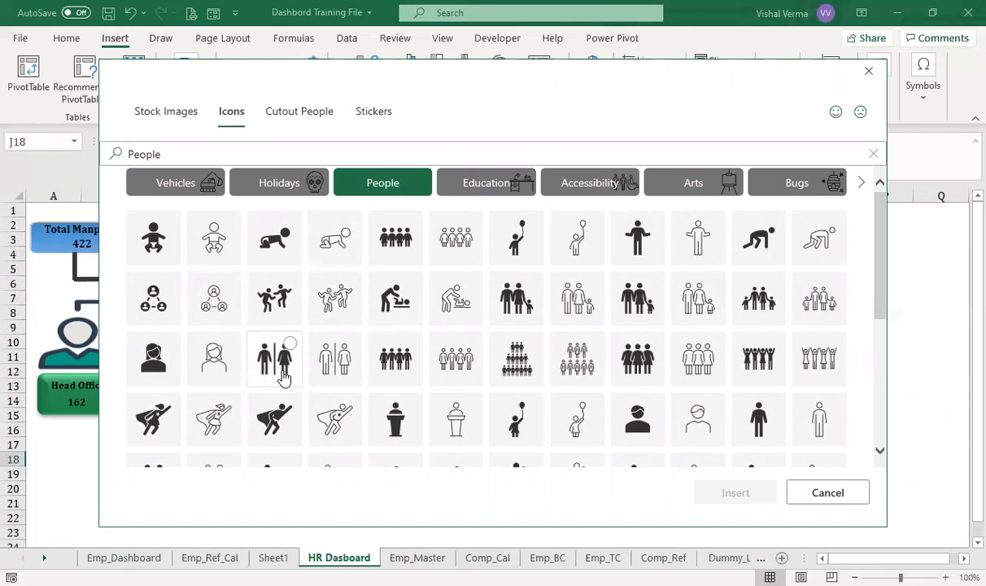
Insert the outlined male and female flying superhero icons from the People category into the HR Dasboard sheet.
scroll(284, 377, down, 3)
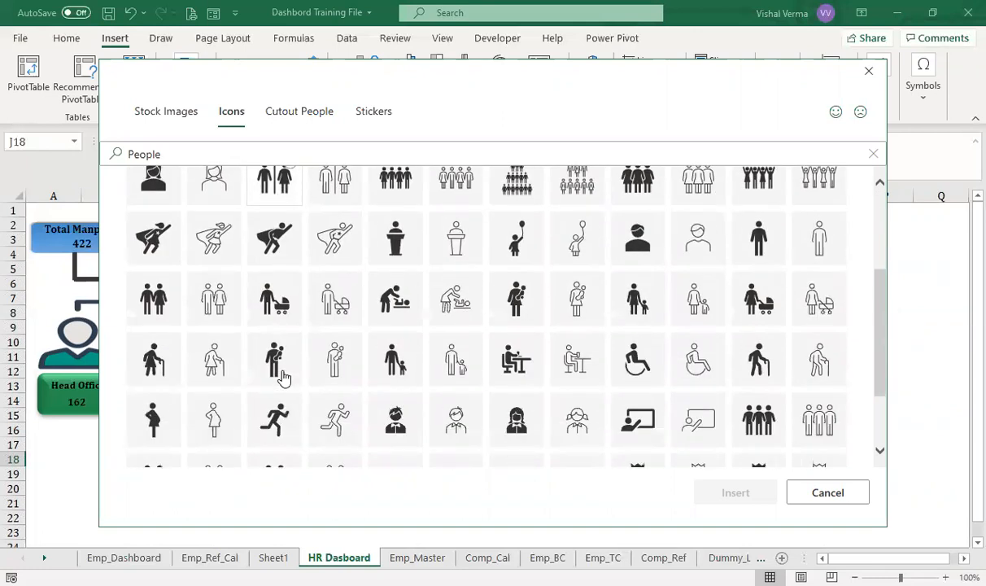
scroll(284, 377, down, 2)
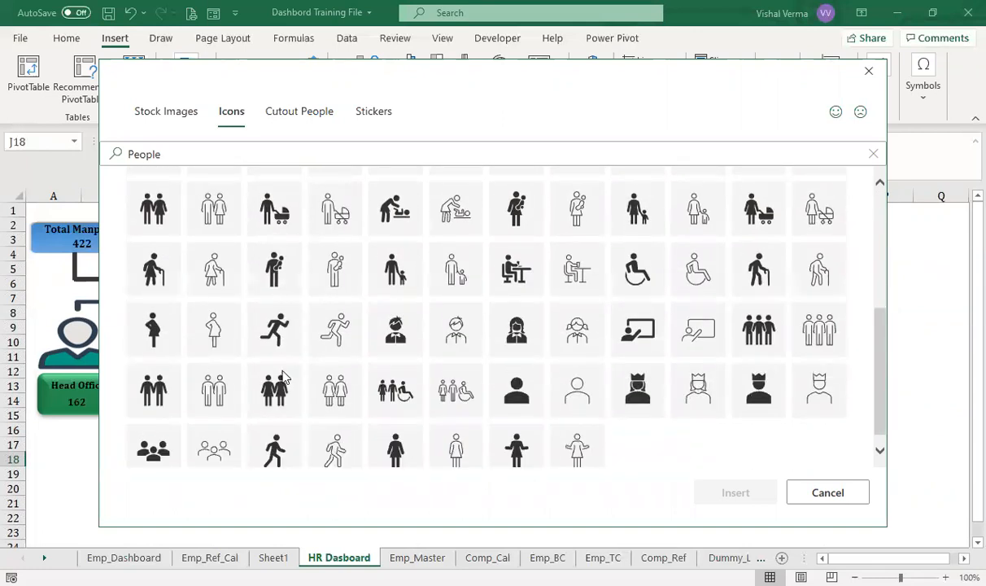
scroll(284, 377, up, 1)
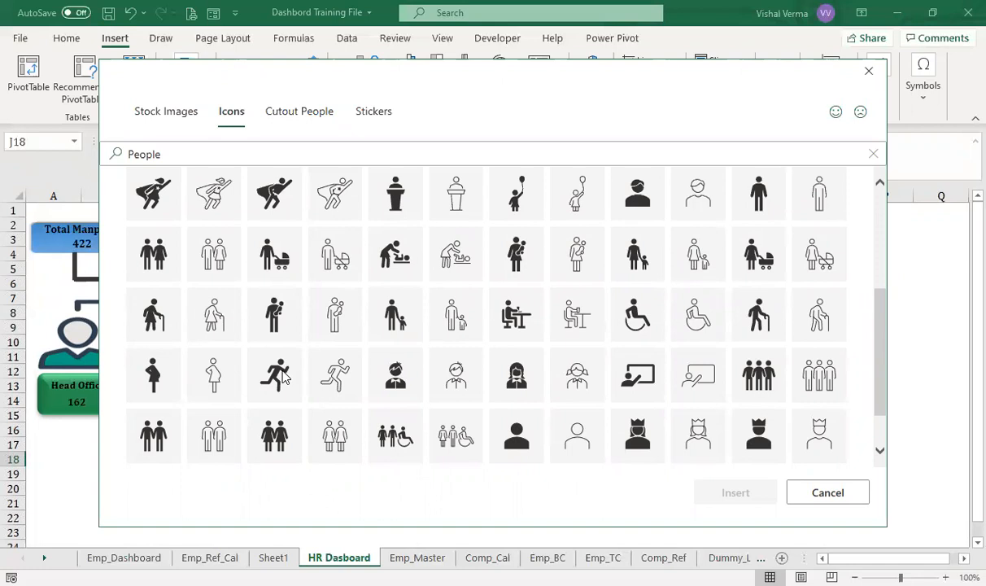
scroll(284, 377, up, 2)
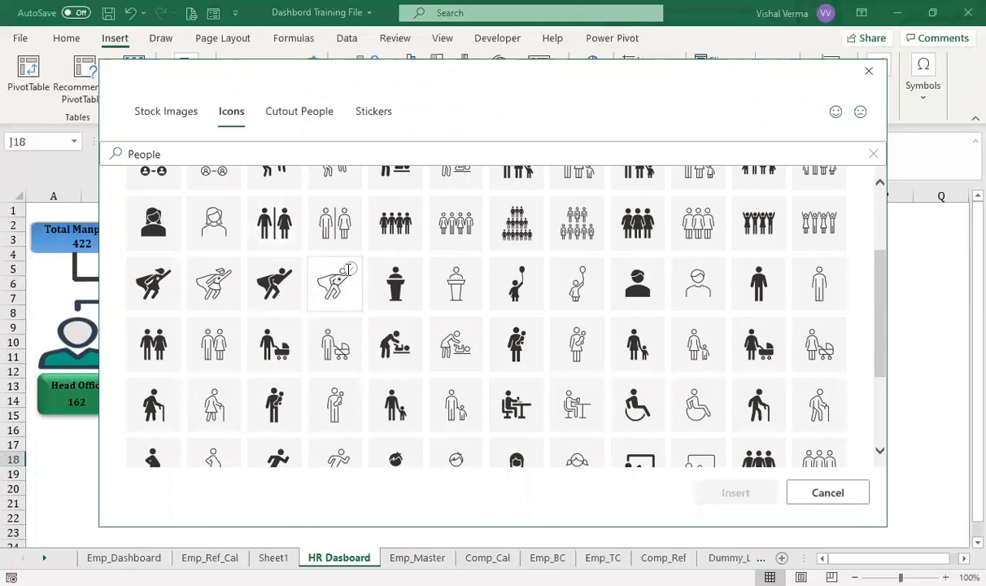
click(352, 265)
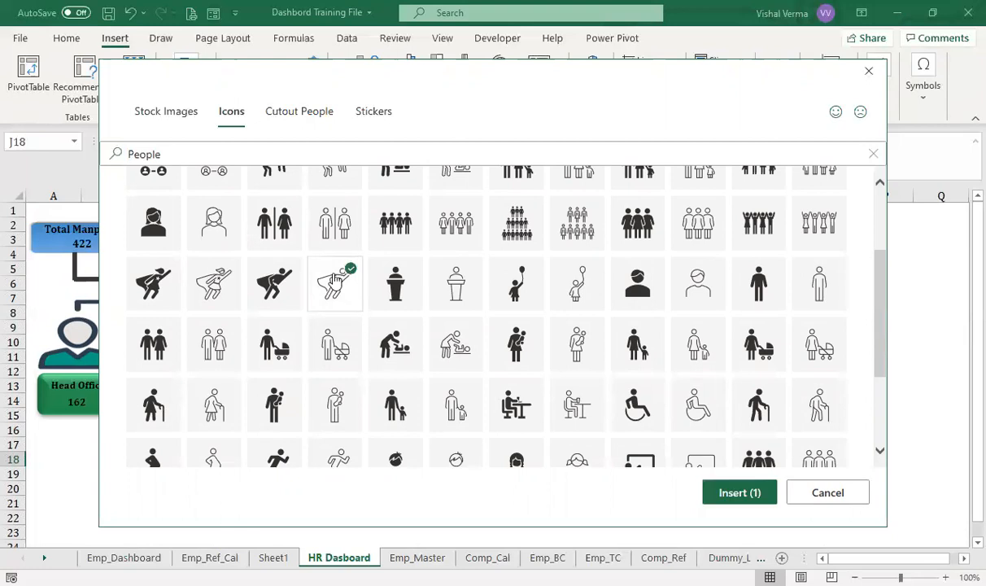
click(229, 267)
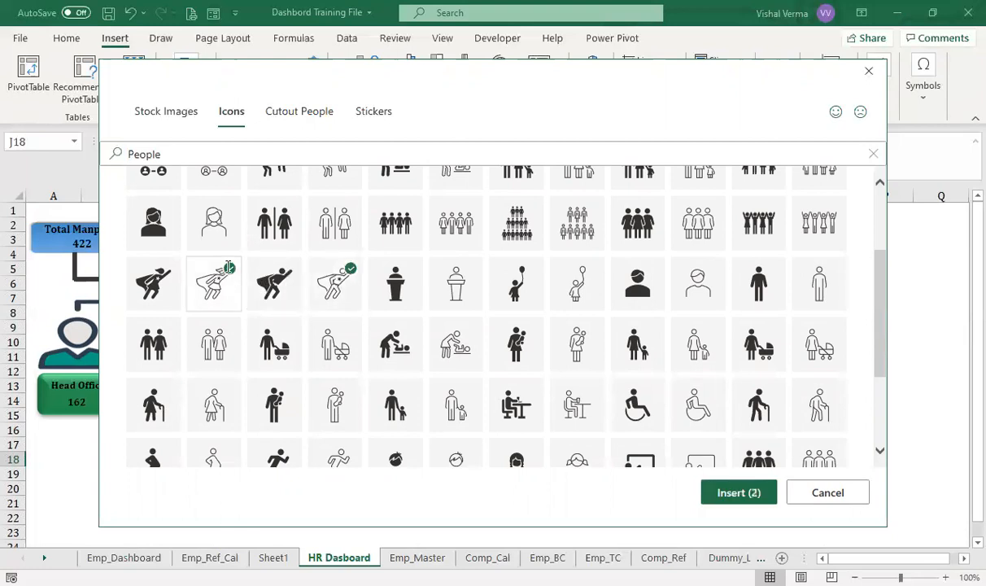
click(739, 493)
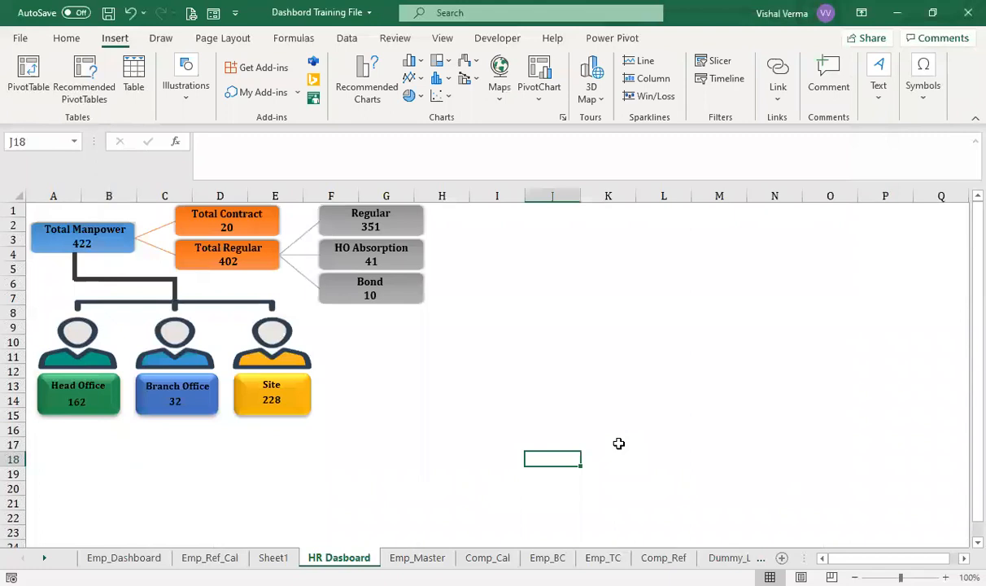
click(678, 458)
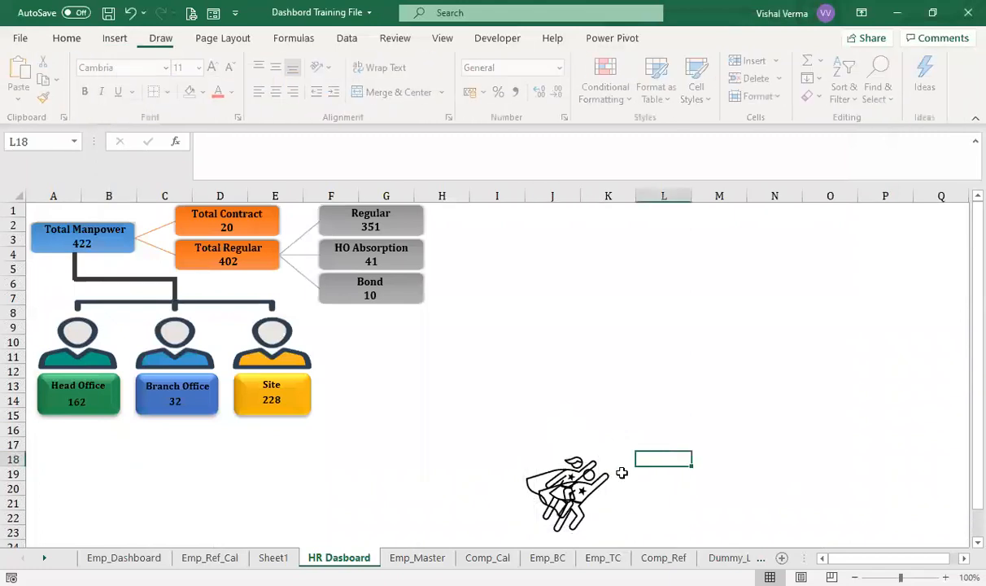
Place the female and male superhero icons side by side below the Bond box, next to the Site figure.
drag(606, 456, 672, 351)
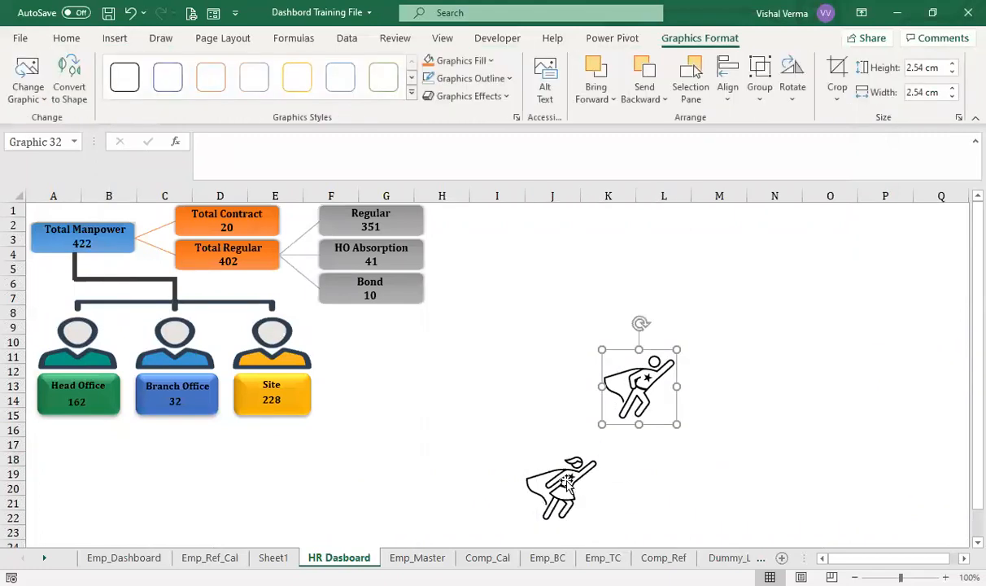
drag(563, 472, 352, 343)
drag(606, 376, 402, 363)
click(568, 444)
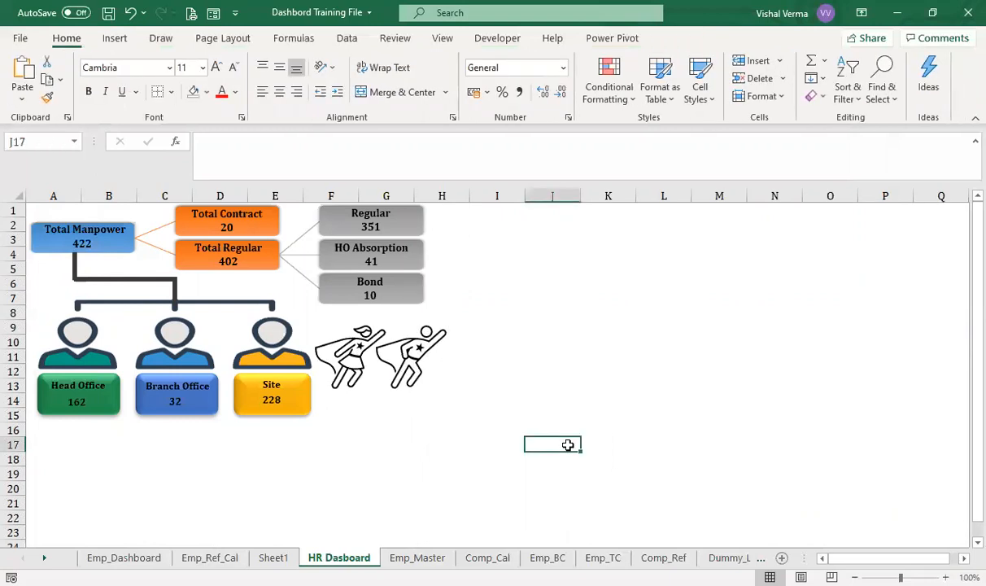
Draw a small text box directly beneath the female superhero icon, beside the Site box.
click(114, 37)
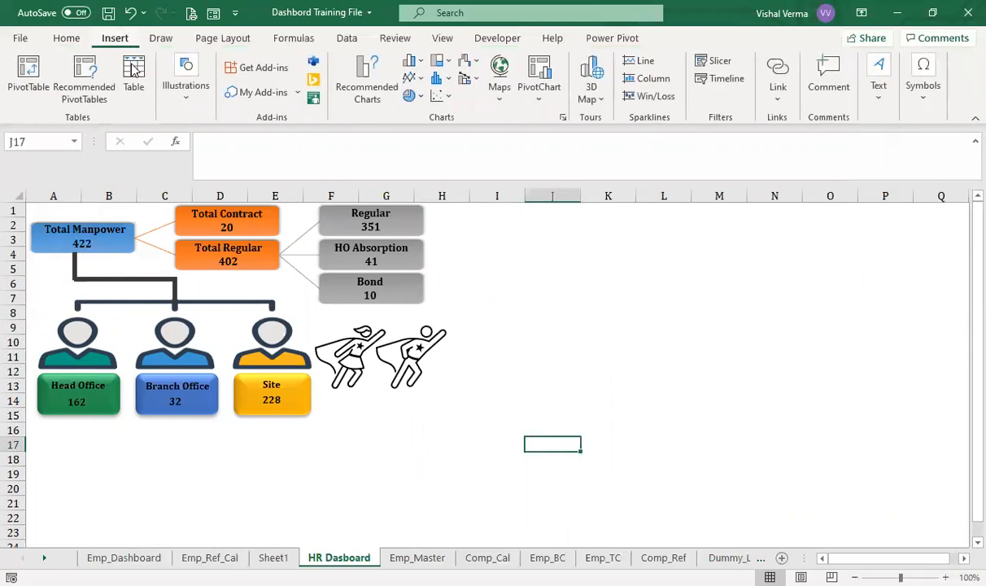
click(188, 96)
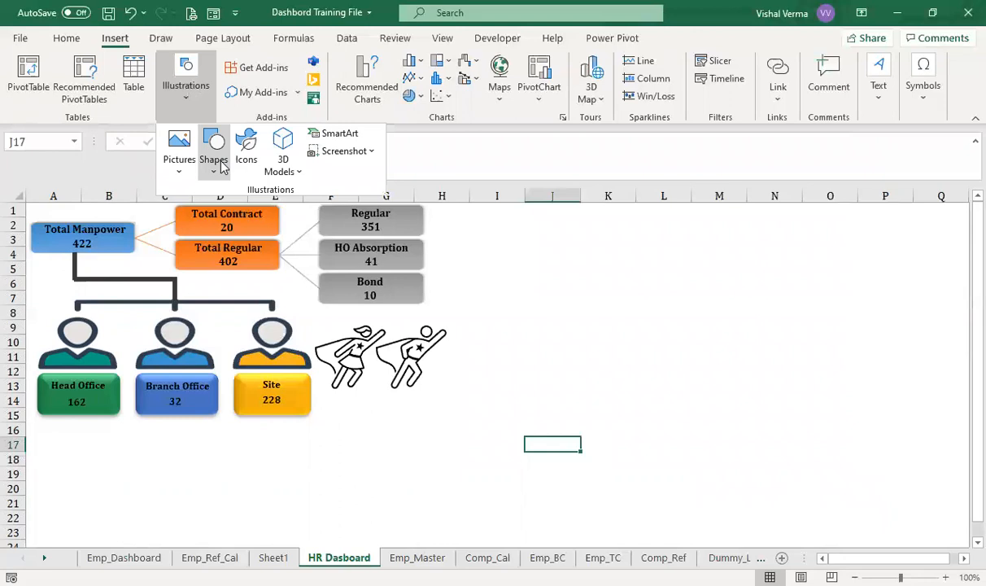
click(224, 173)
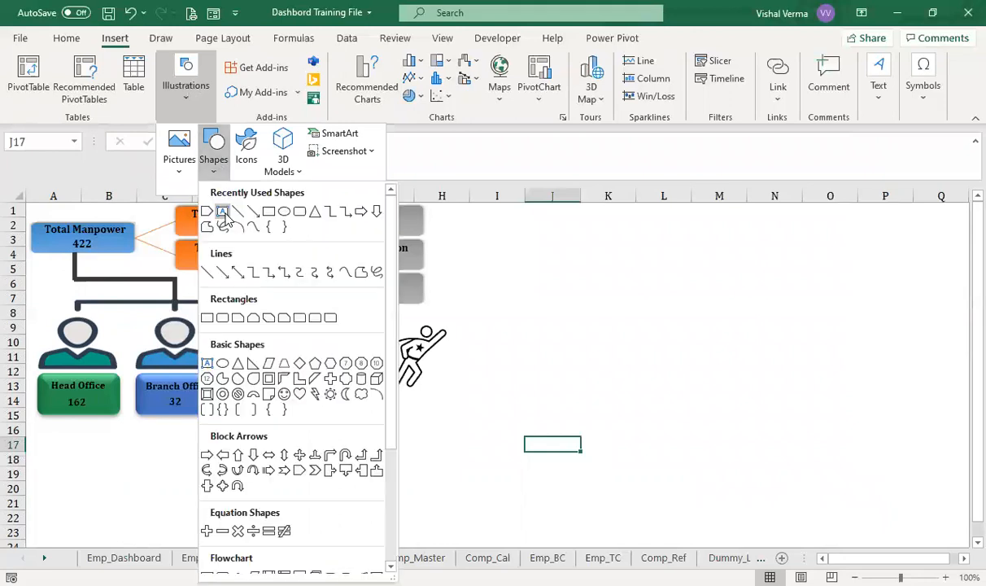
click(222, 211)
drag(315, 395, 377, 416)
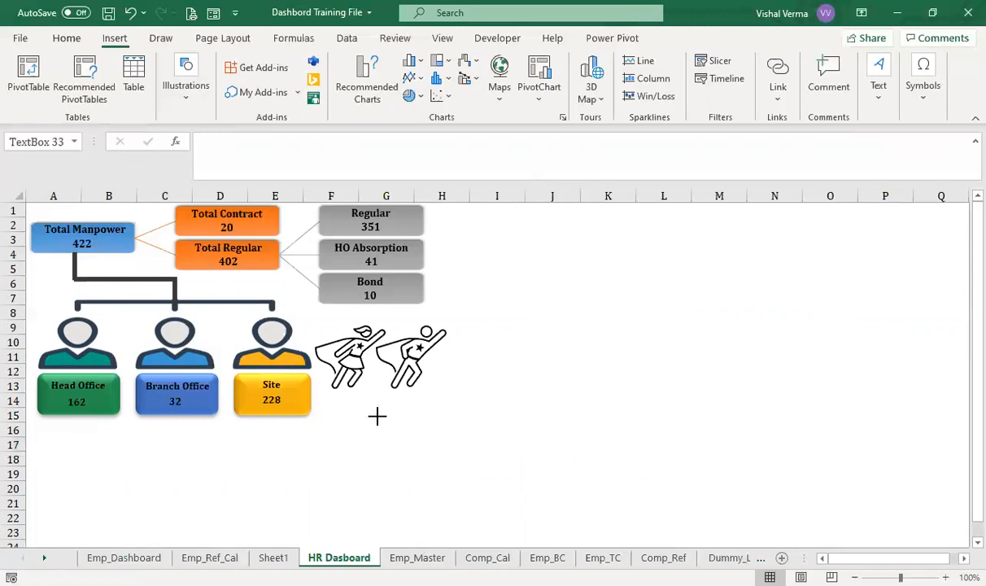
click(489, 419)
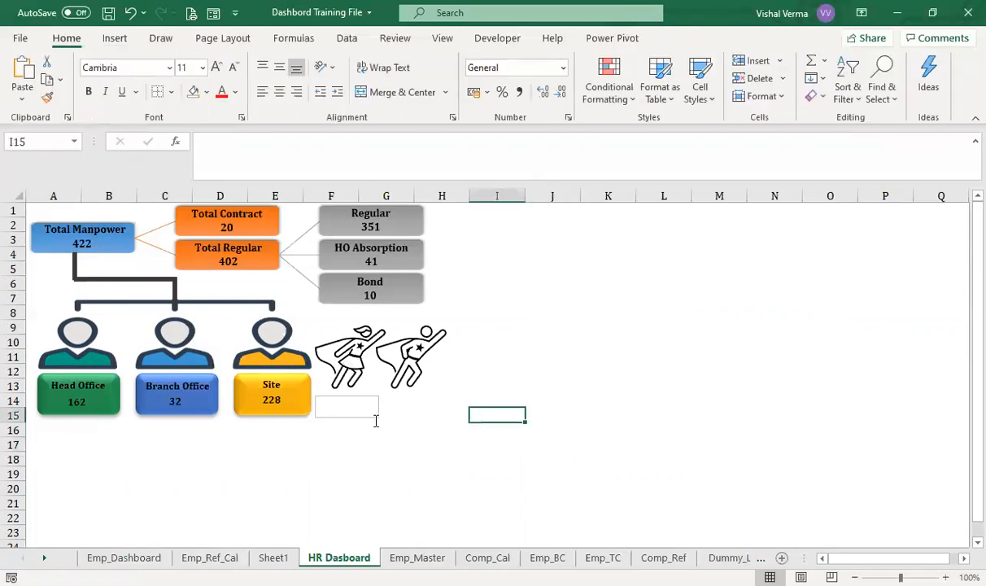
click(371, 417)
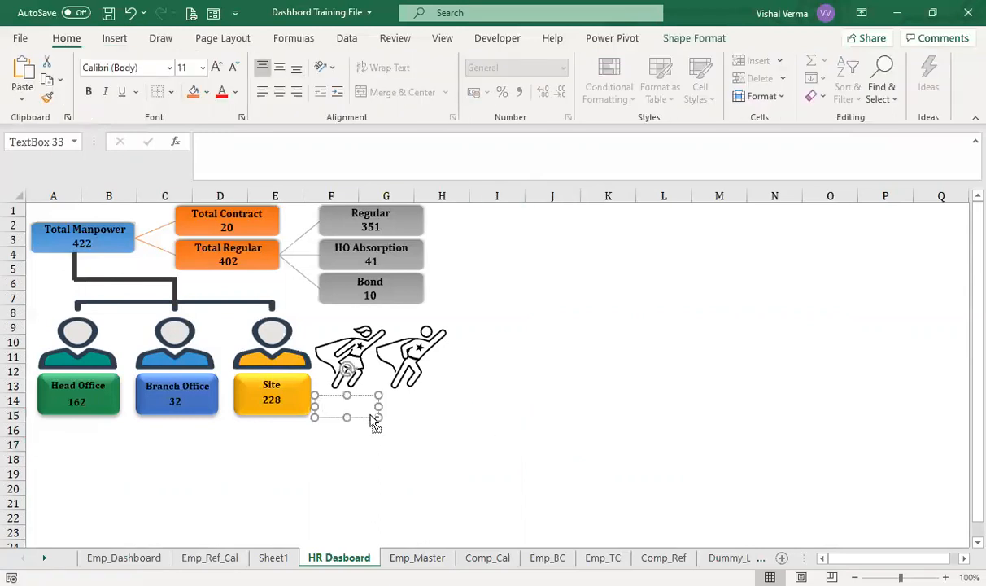
click(461, 455)
key(ctrl+v)
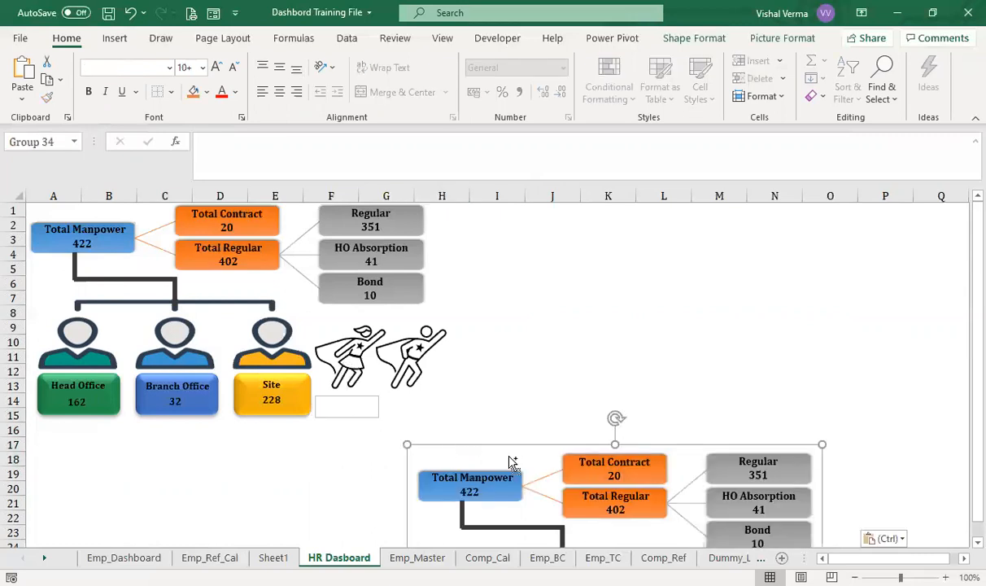
key(ctrl+z)
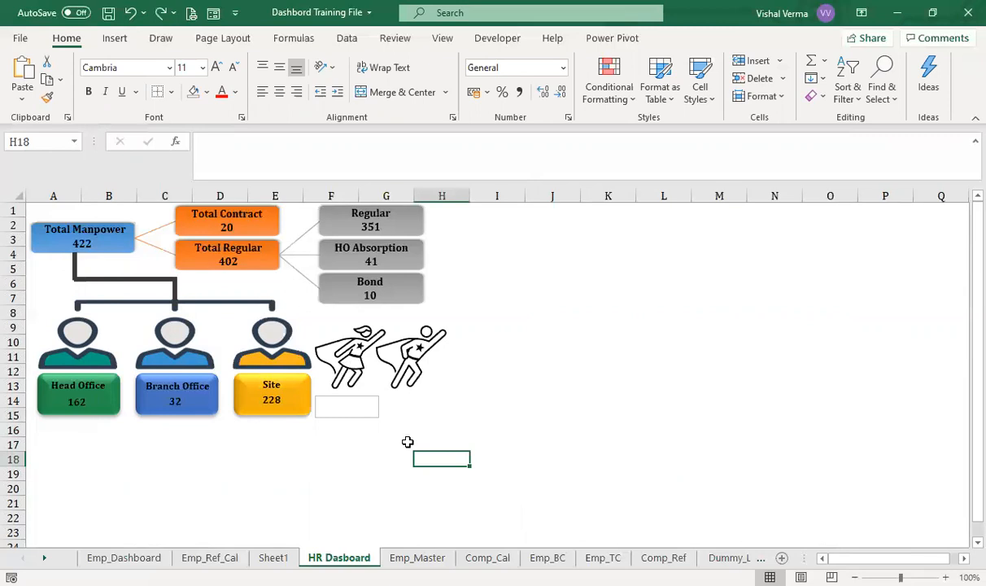
Duplicate the empty text box and align the copy beside it, beneath the male superhero icon.
click(371, 409)
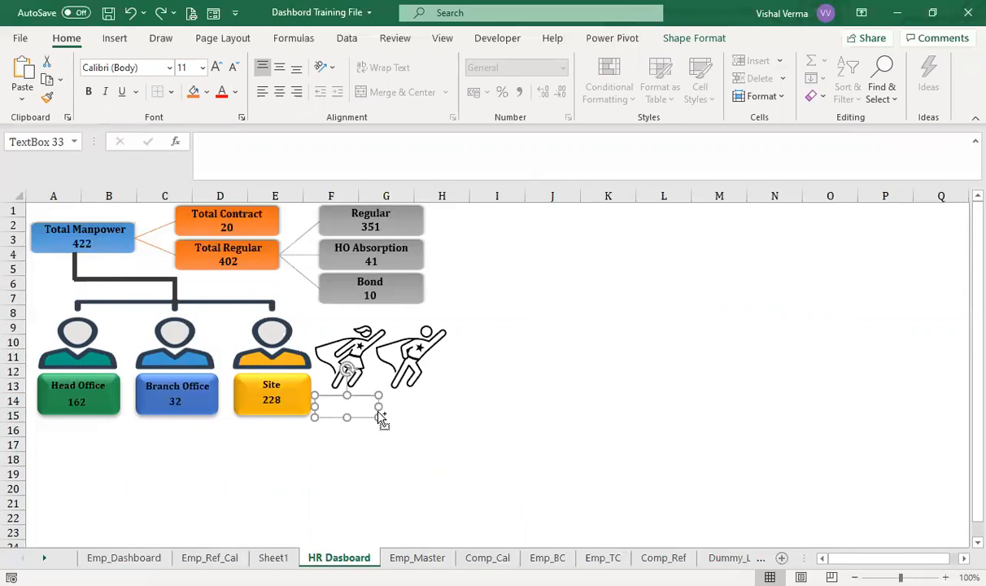
key(ctrl+d)
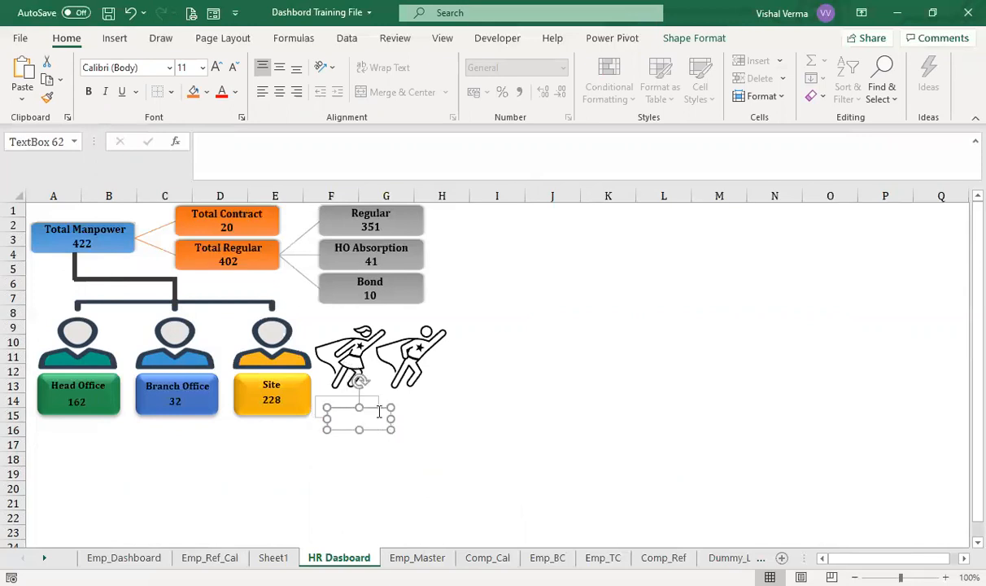
drag(391, 409, 431, 394)
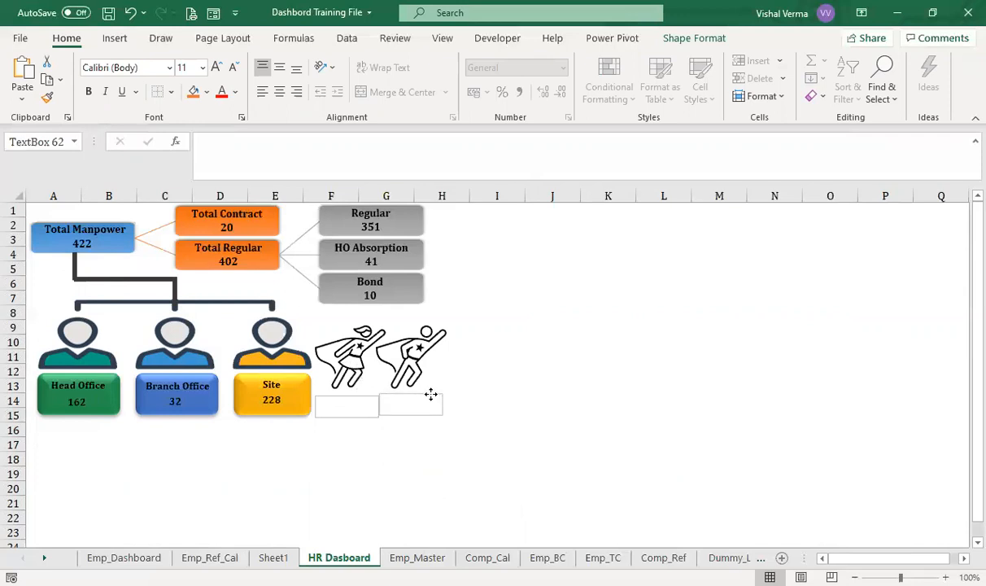
Link the text box under the female icon to Sheet1's active Male count with =Sheet1!K4.
click(349, 408)
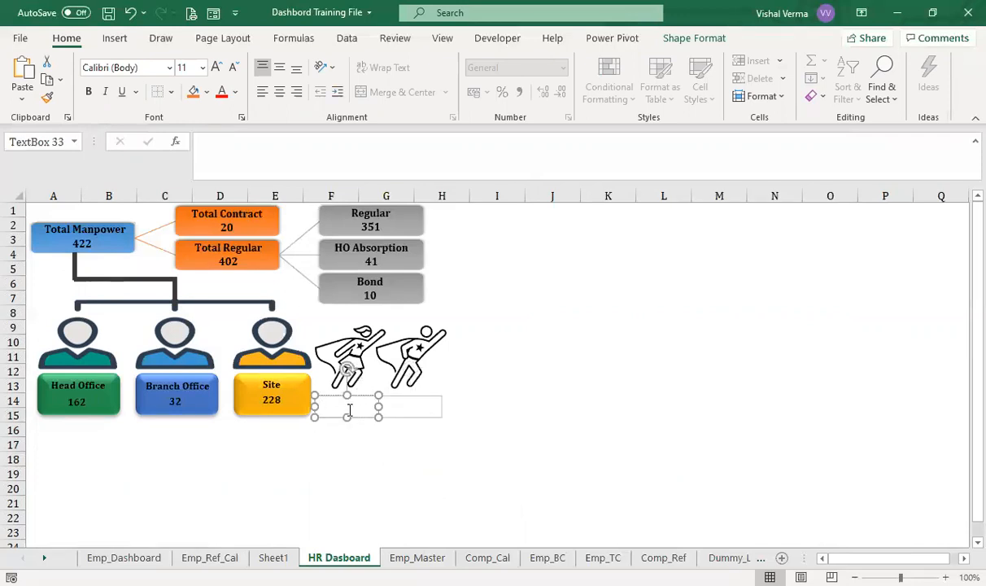
click(262, 159)
text(=)
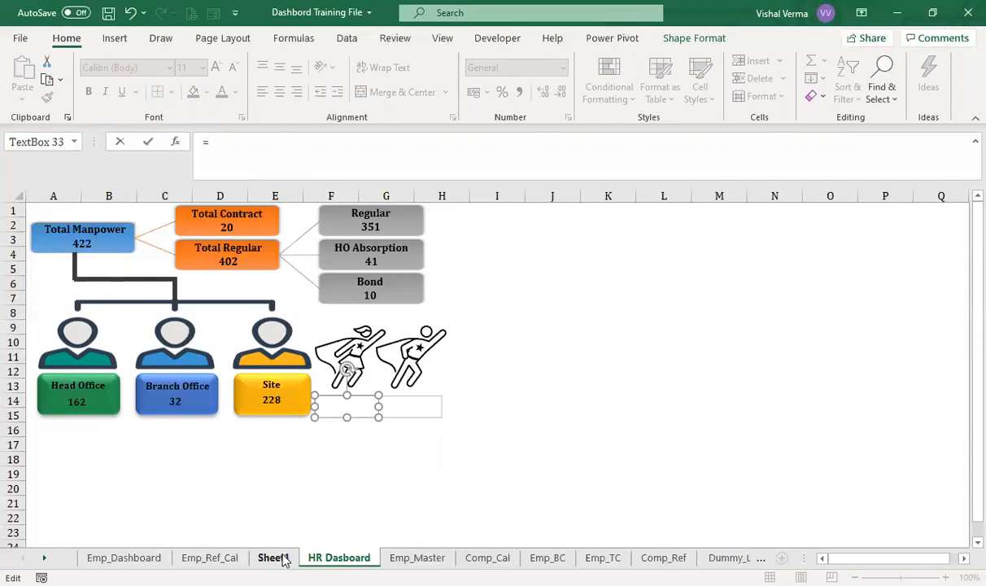
click(277, 558)
click(636, 256)
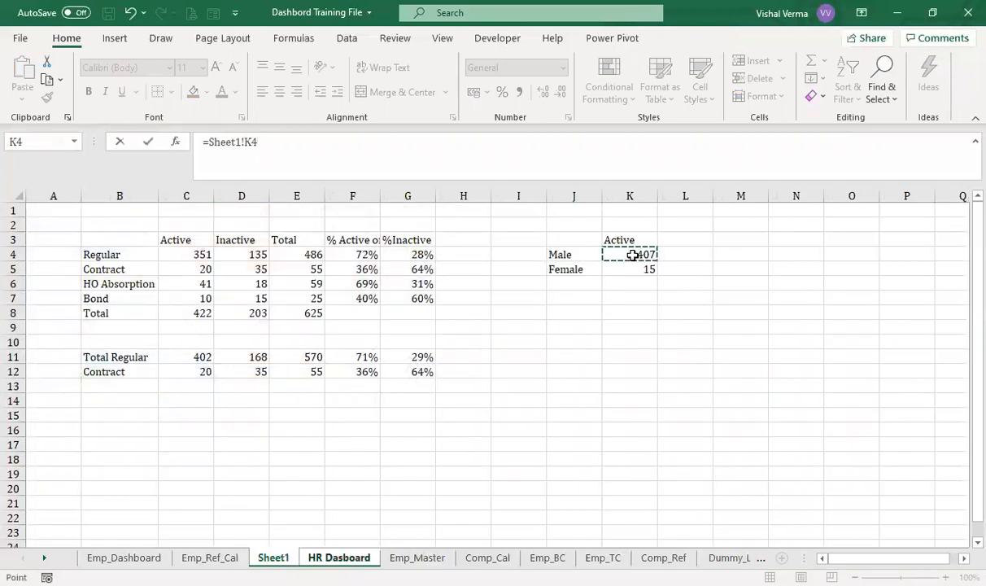
key(Return)
Link the text box under the male icon to Sheet1's active Female count with =Sheet1!K5.
click(409, 404)
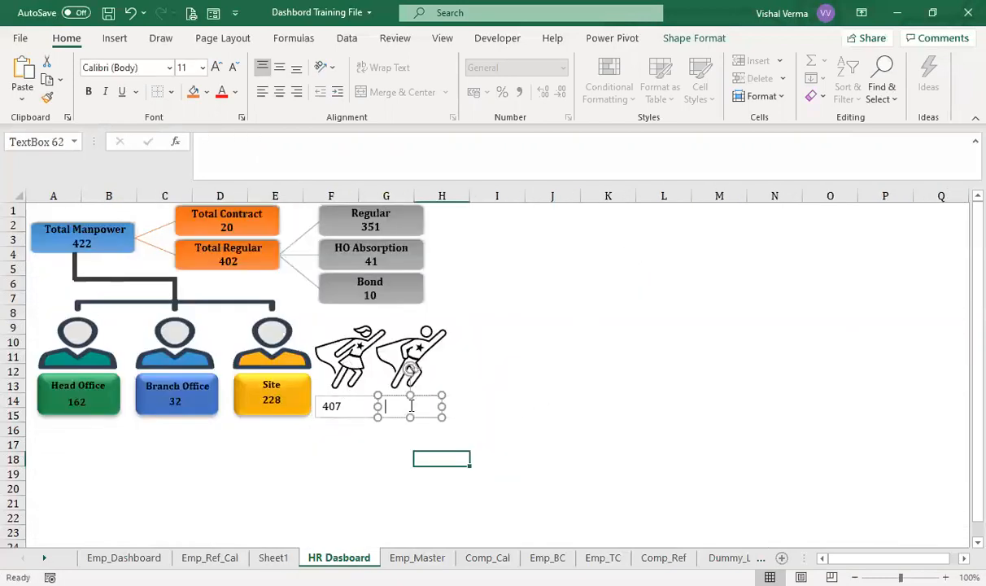
click(312, 145)
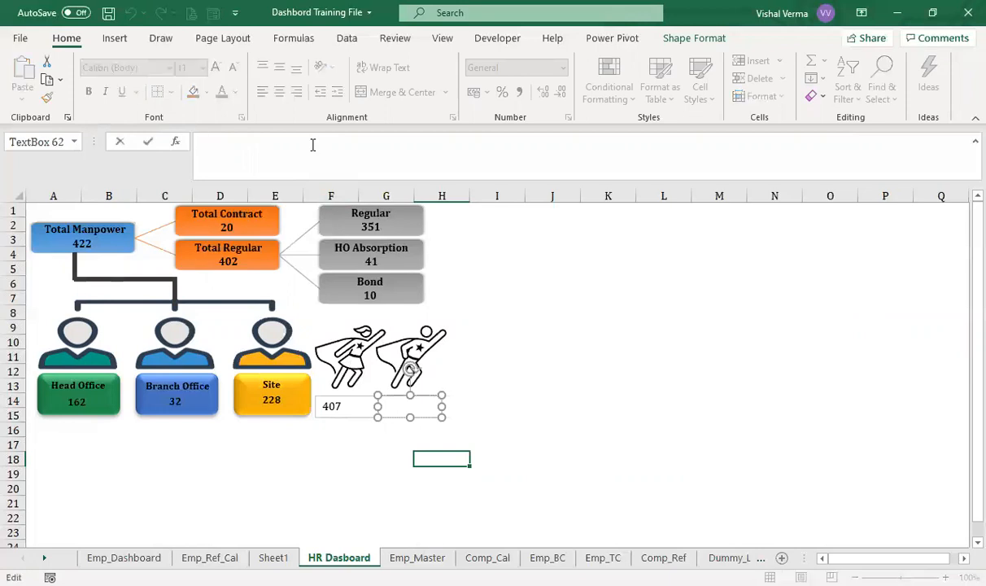
text(=)
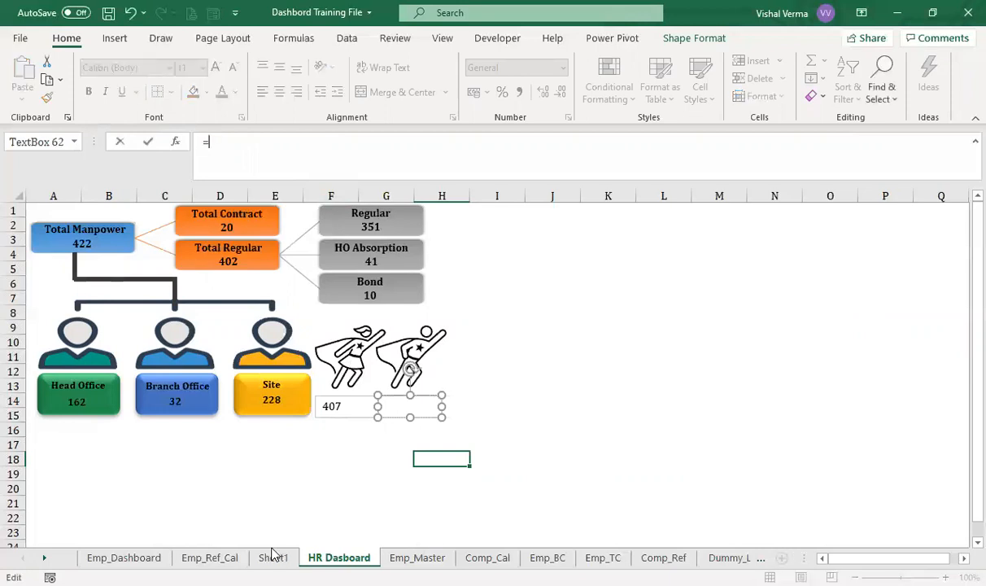
click(273, 557)
click(629, 266)
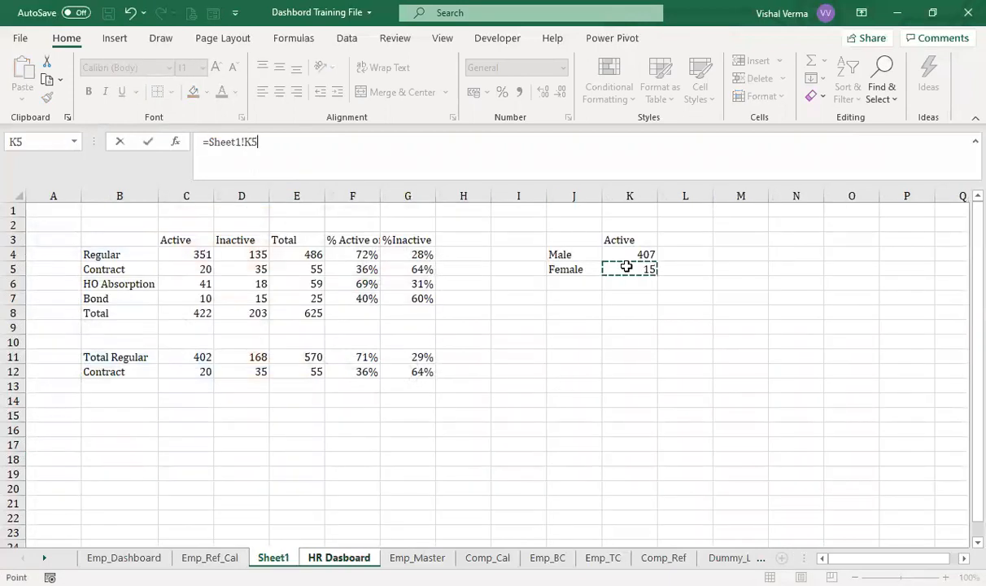
key(Return)
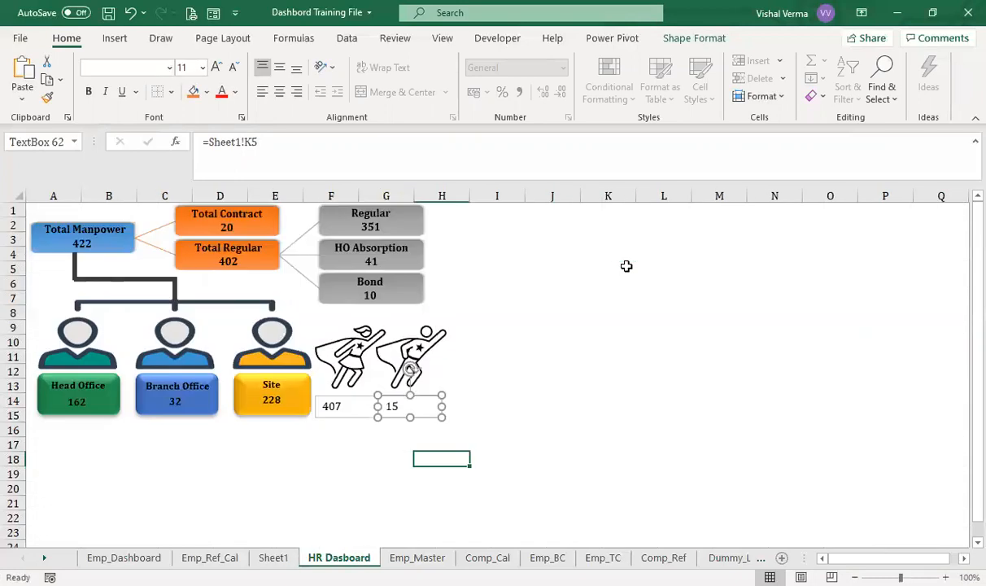
Centre the numbers in both text boxes under the superhero icons horizontally and vertically.
click(364, 415)
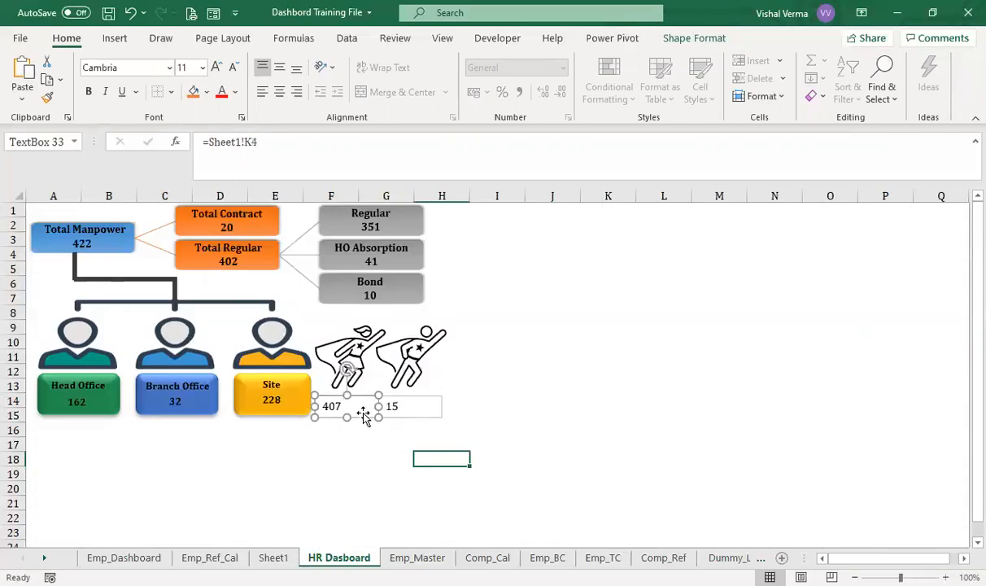
shift+click(403, 415)
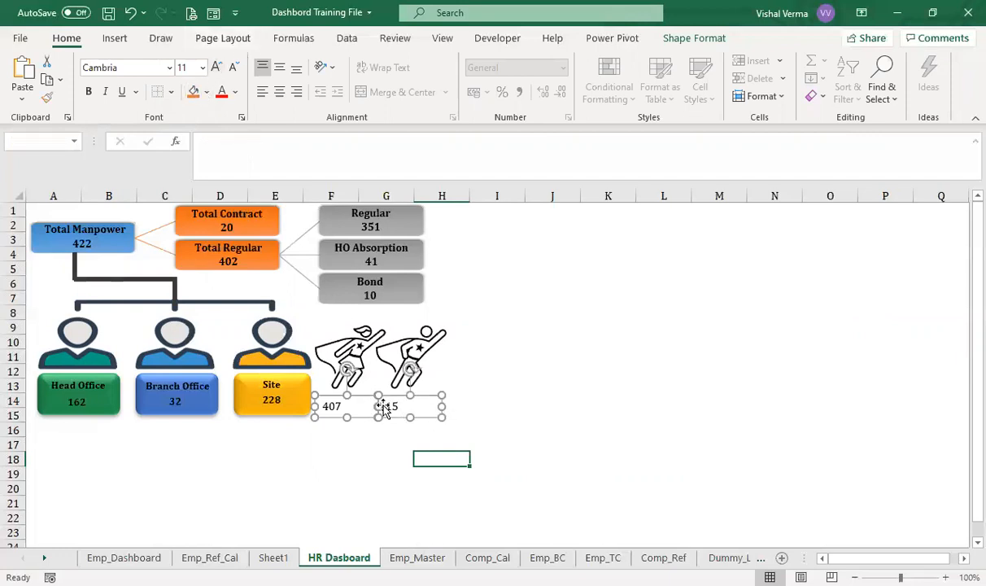
click(279, 92)
click(279, 70)
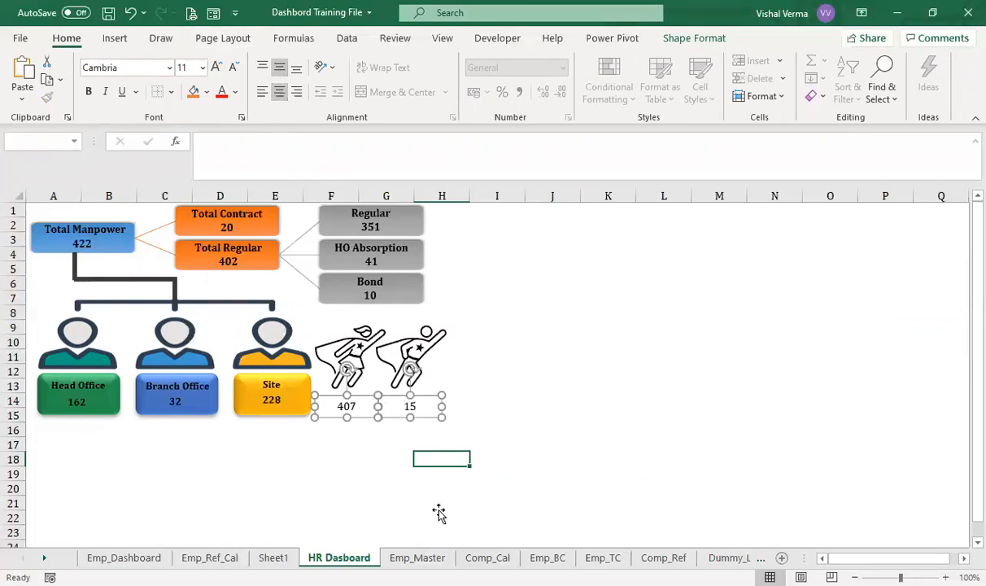
key(Escape)
Fill the text box under the female superhero icon with pink from the standard colour palette.
click(370, 417)
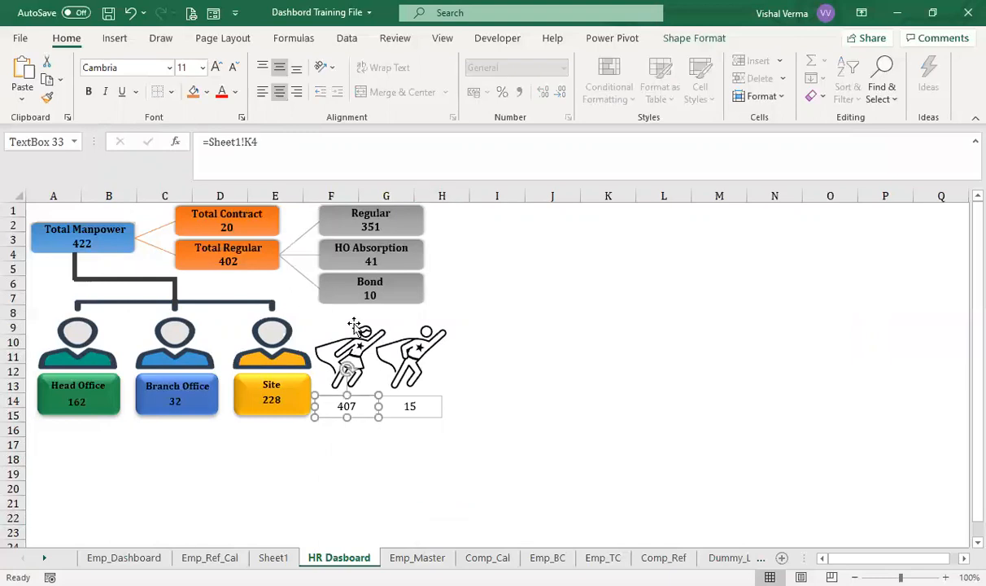
click(208, 92)
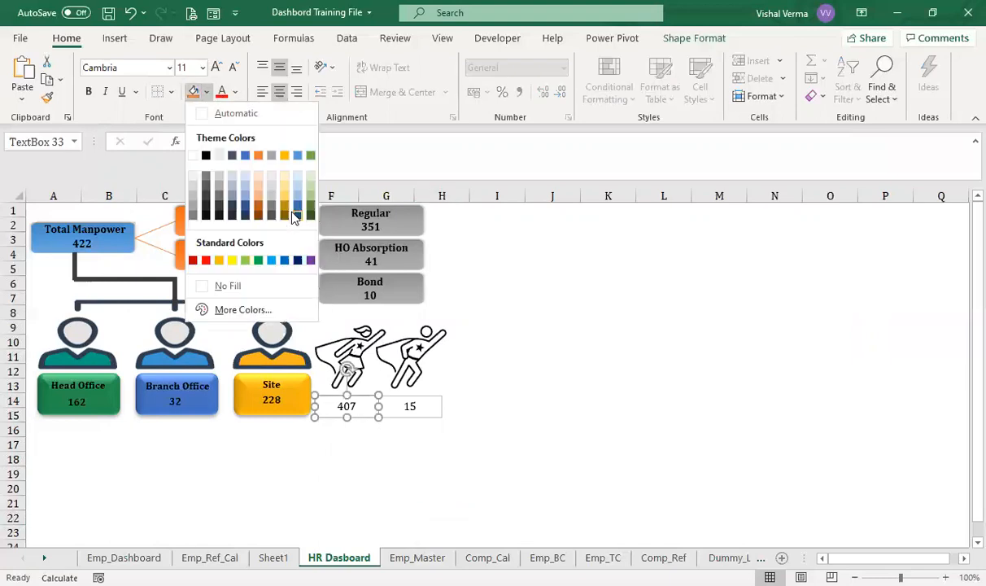
click(263, 311)
click(573, 295)
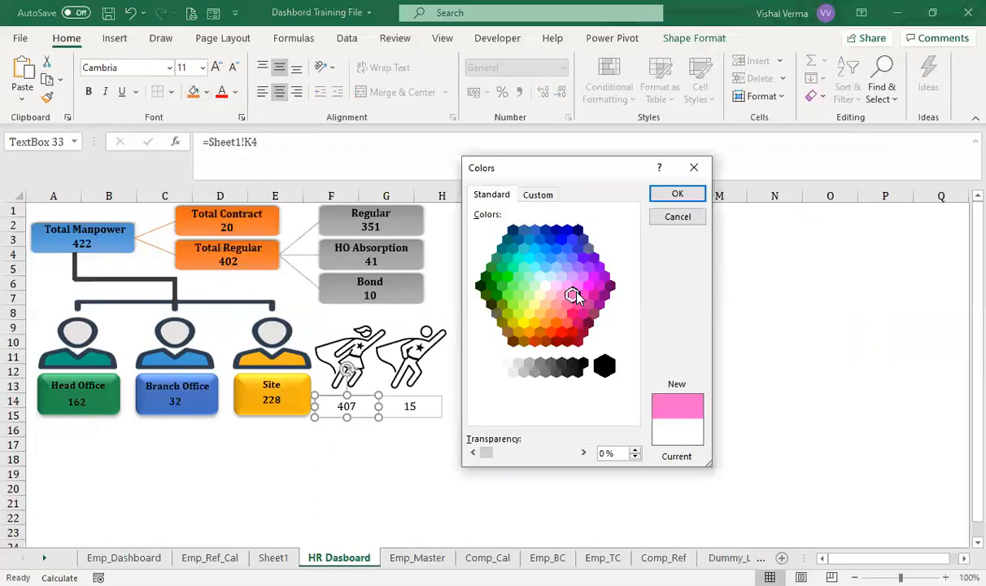
click(676, 195)
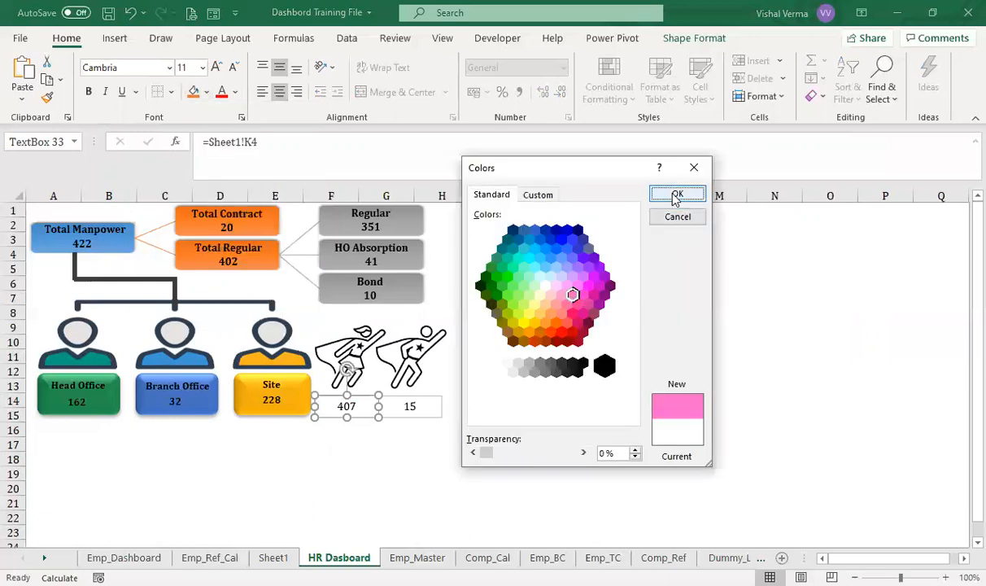
Fill the text box under the male superhero icon with a darker shade of the theme's light blue.
click(429, 421)
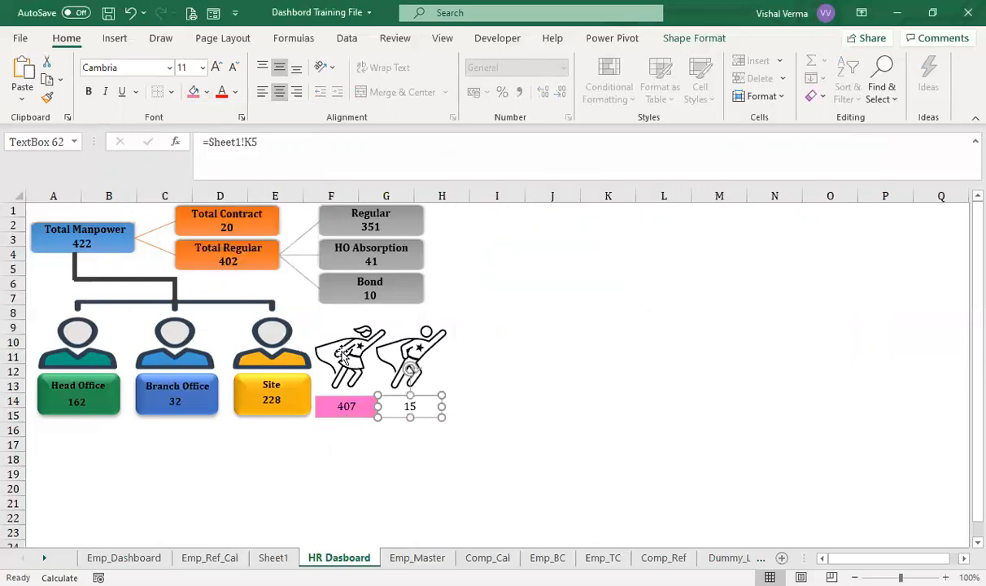
click(207, 96)
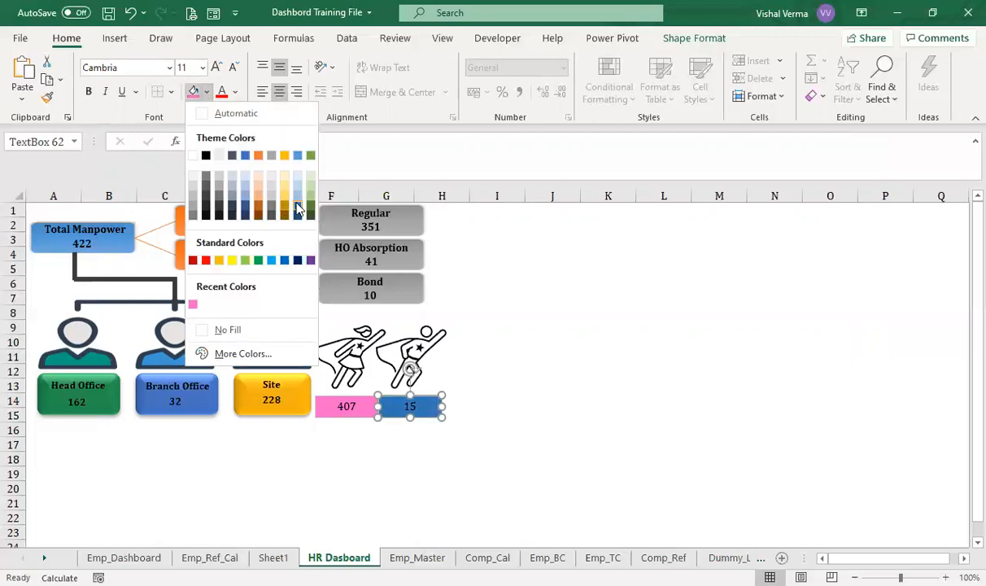
click(573, 472)
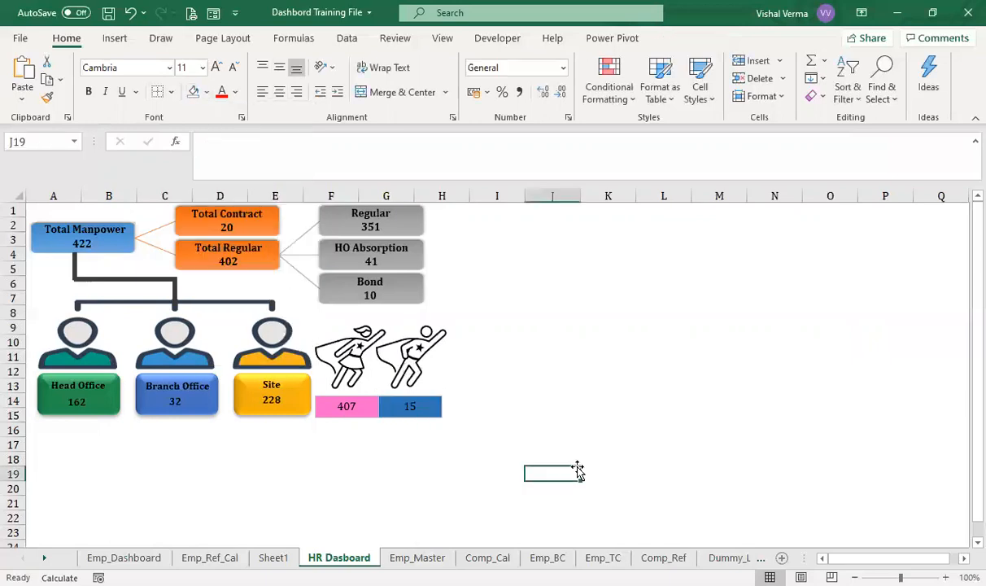
Make the numbers in both gender count boxes bold and apply the Preset 2 shape effect to the boxes.
click(434, 421)
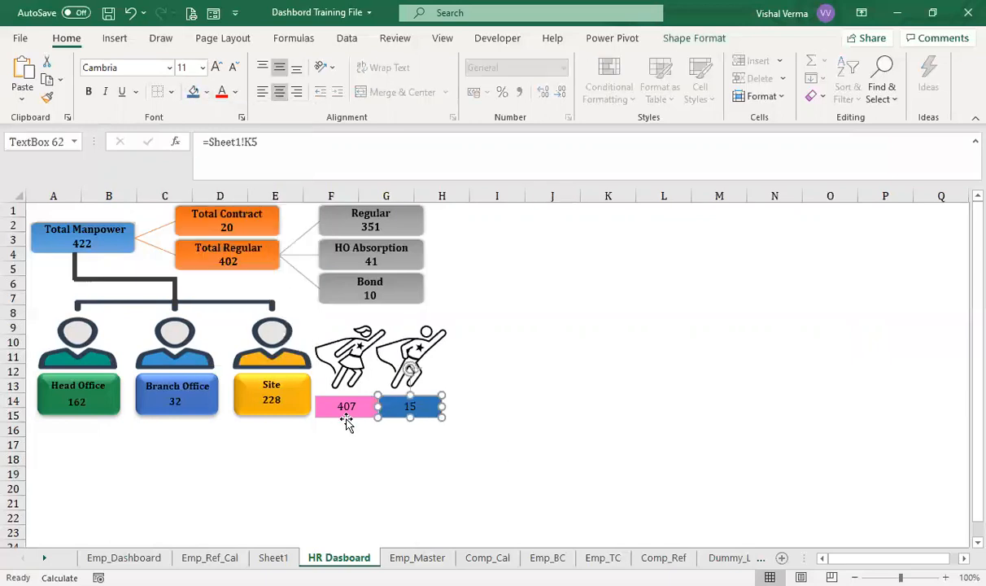
ctrl+click(362, 413)
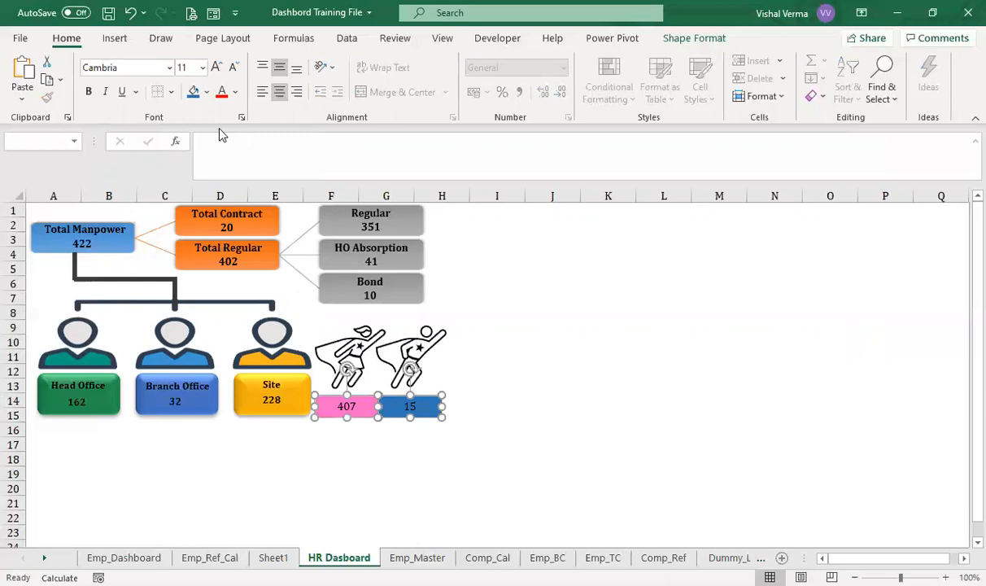
click(89, 91)
click(691, 41)
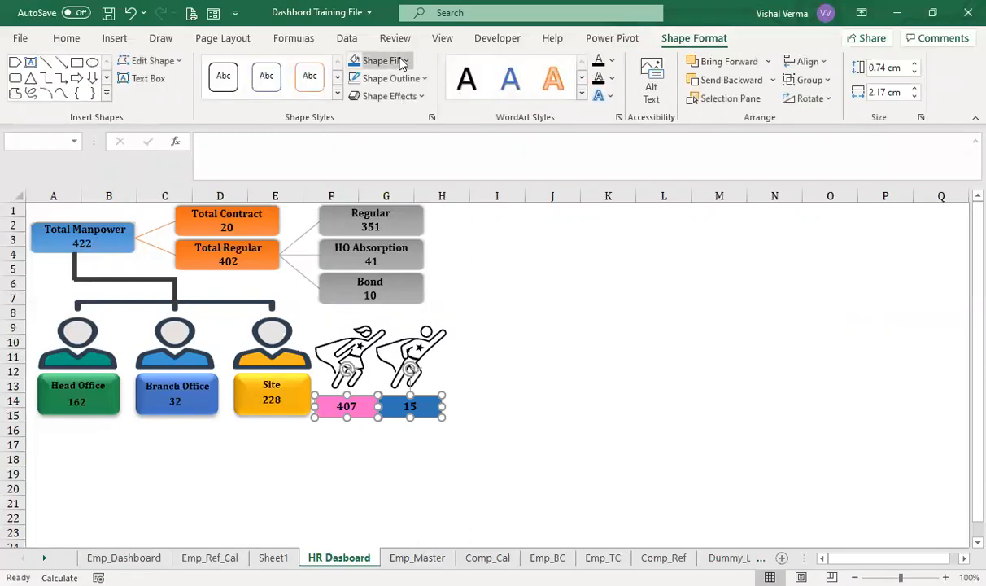
click(421, 98)
mouse_move(407, 127)
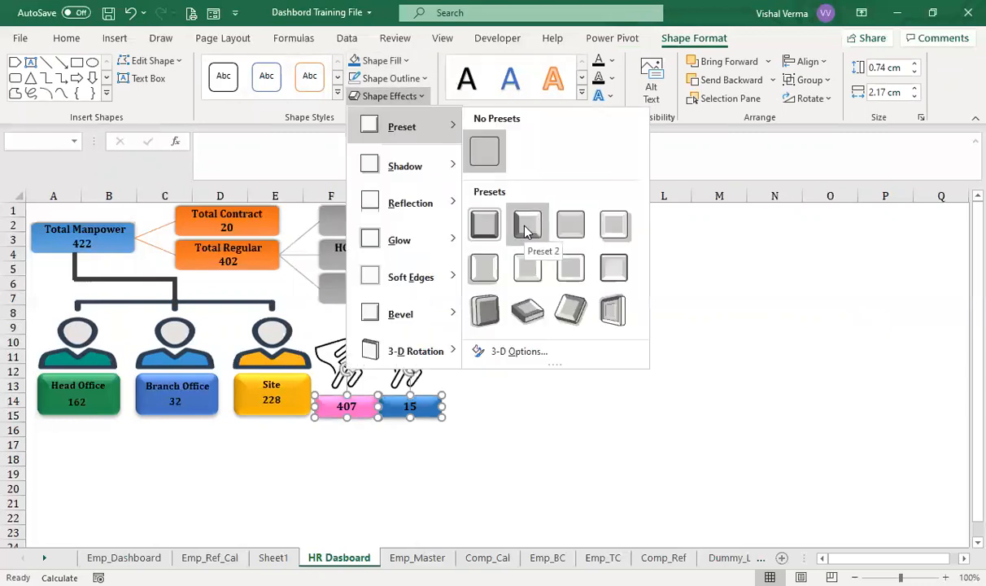
click(550, 454)
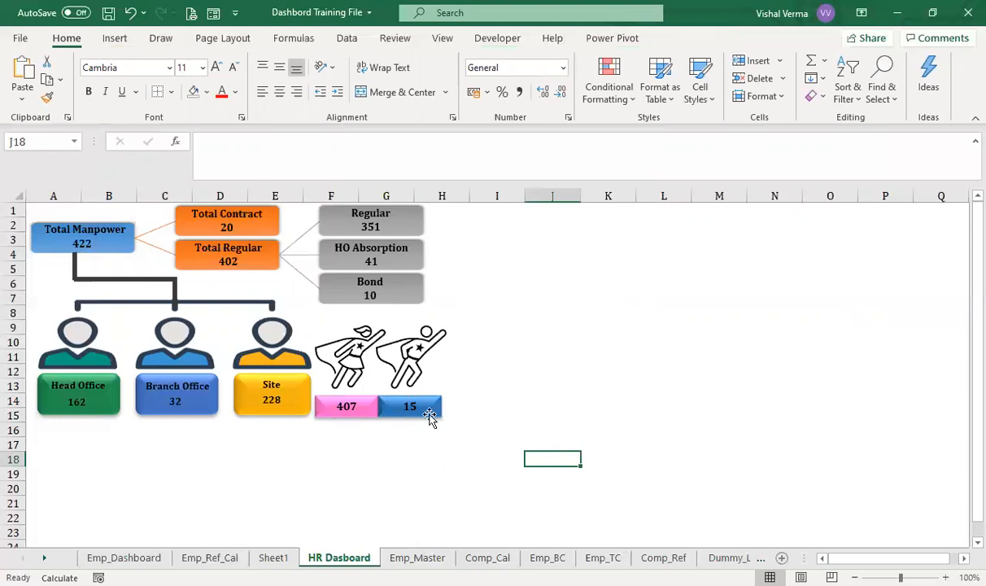
Recolour the female superhero icon with the recently used pink to match its count box.
click(358, 340)
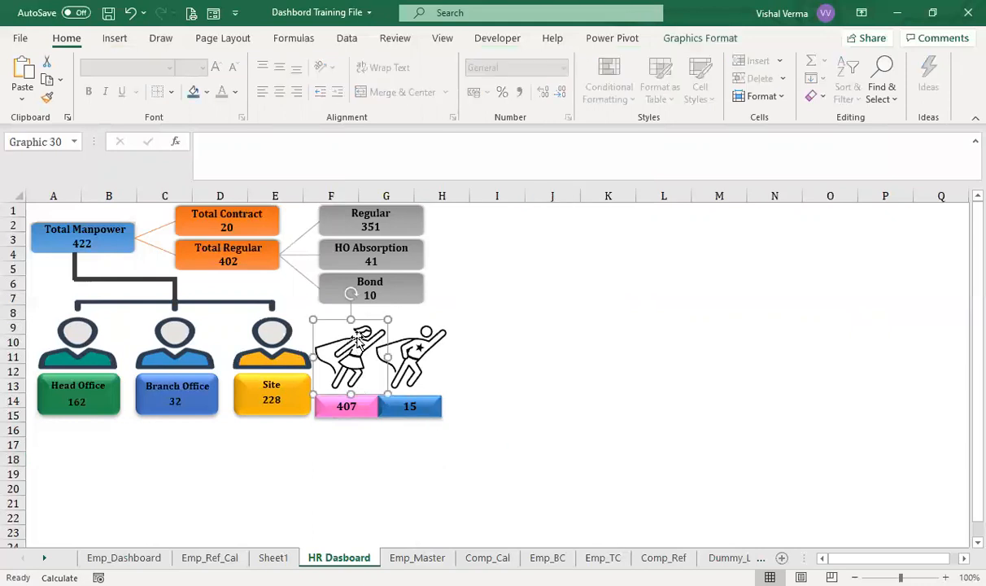
click(675, 38)
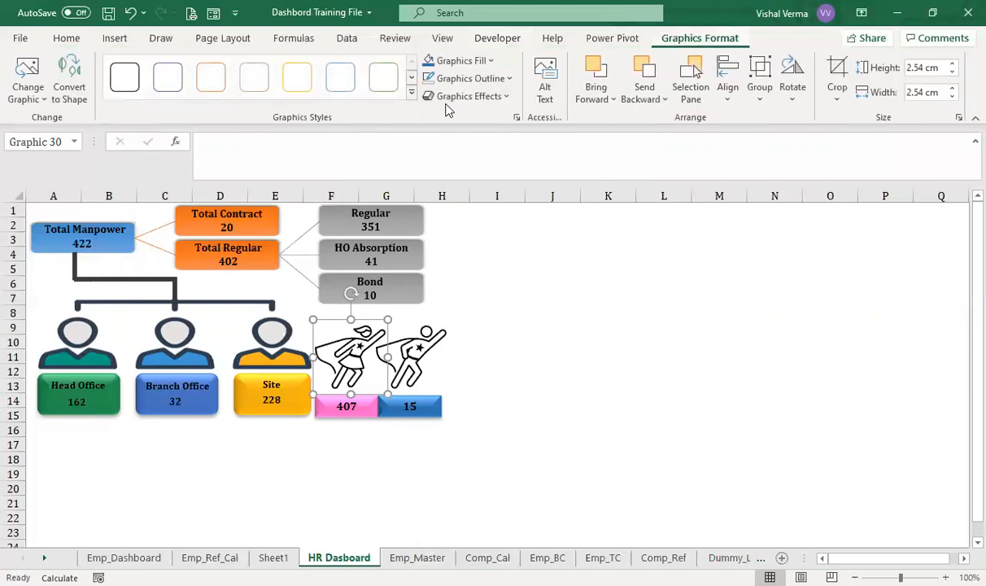
click(493, 62)
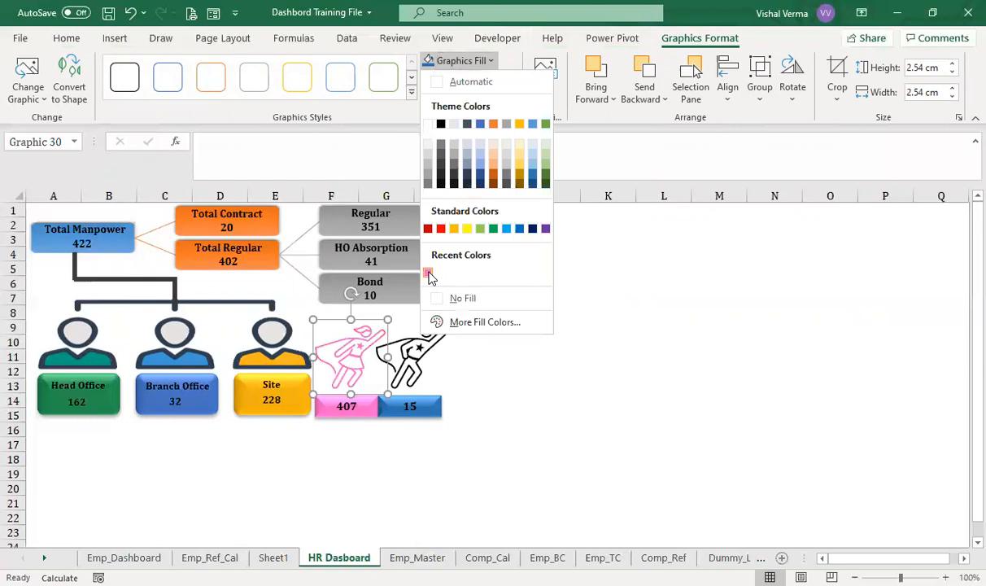
click(430, 274)
Recolour the male superhero icon with the same darker theme blue as its count box.
click(399, 345)
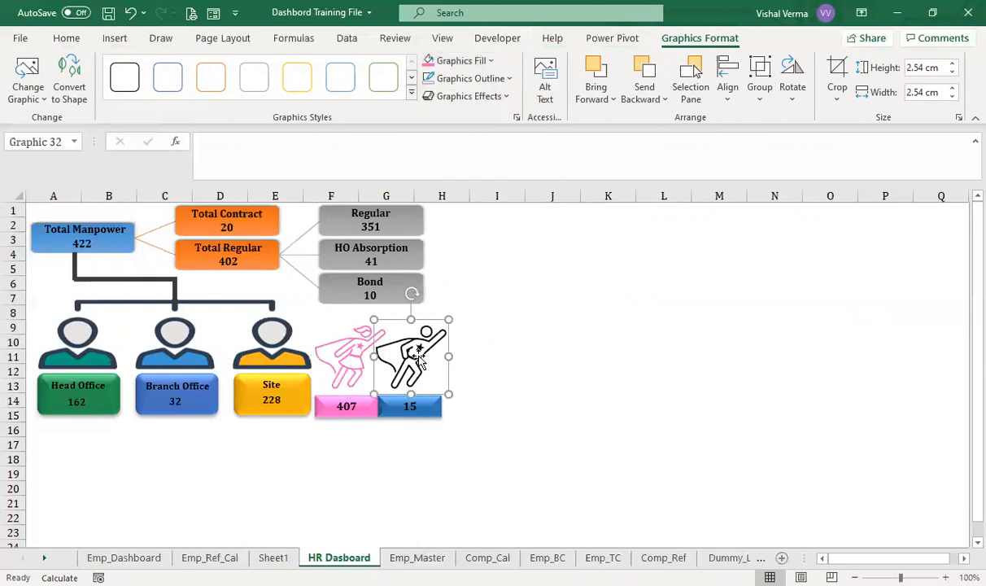
click(492, 63)
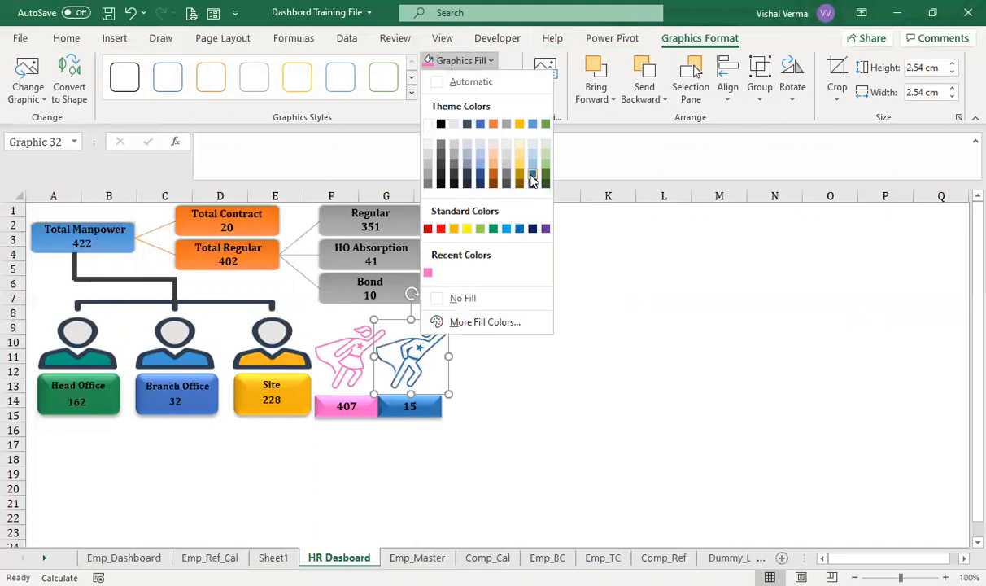
click(532, 180)
click(529, 464)
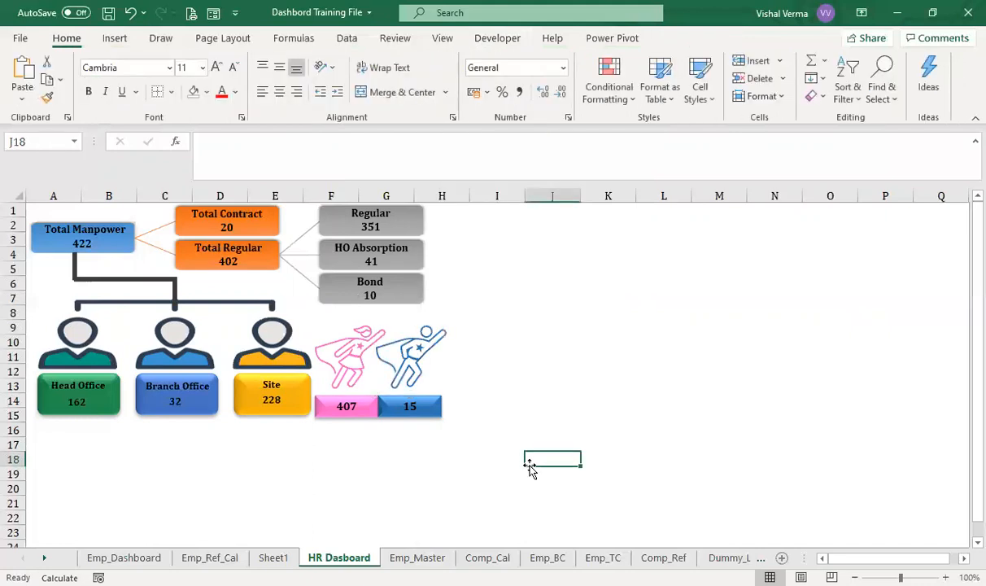